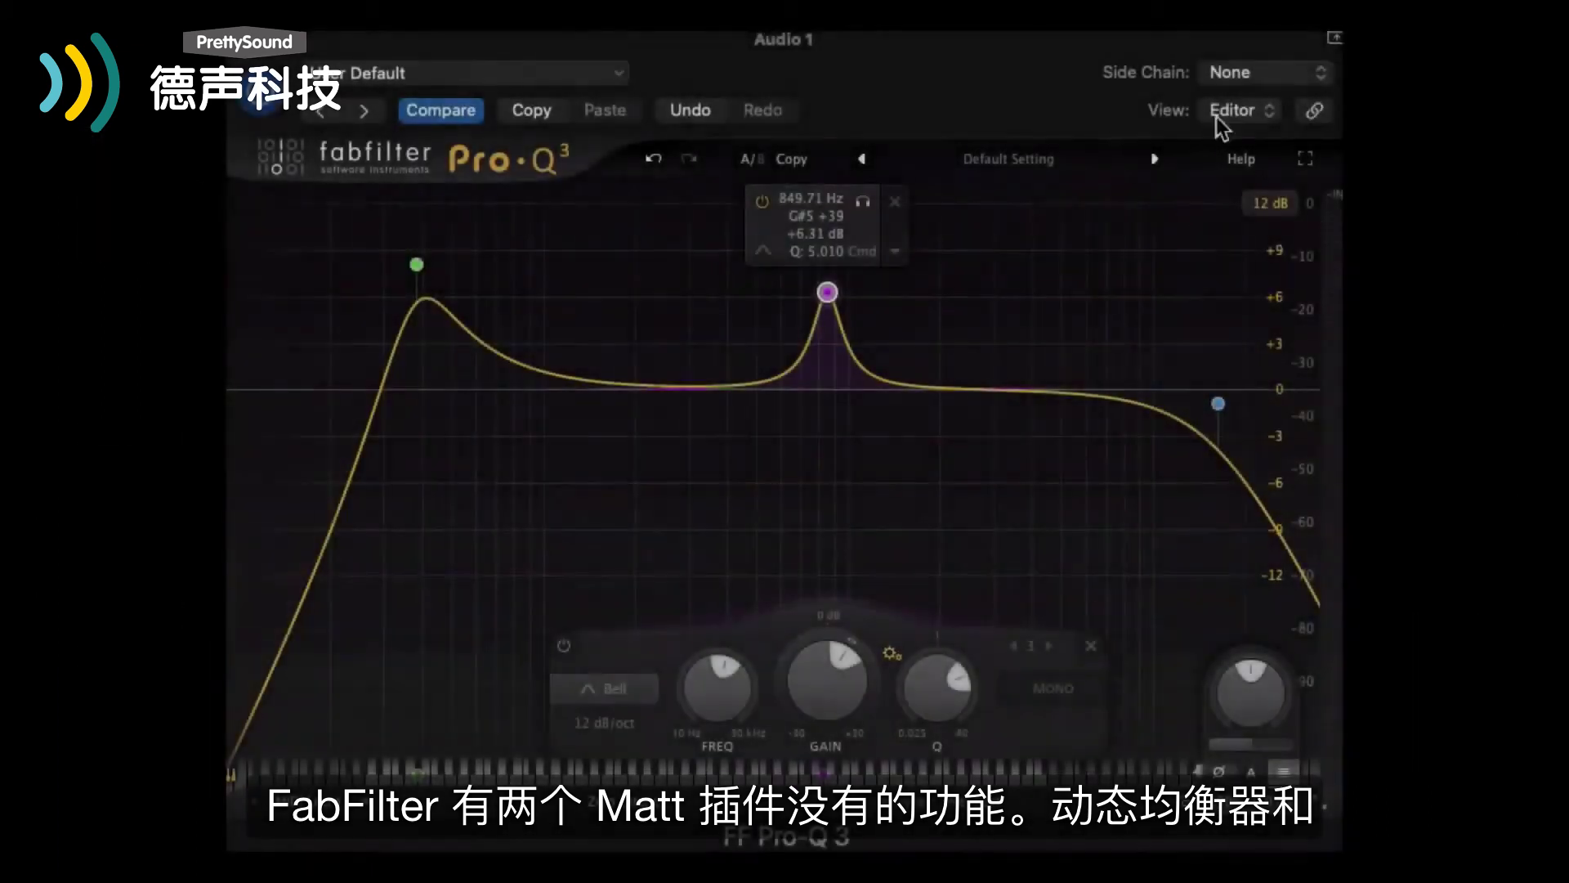
Keep side-chain at None and make band 3 a dynamic cut at 781 Hz, -7.37 dB, threshold about -24 dB
{"action": "left_click", "coordinate": [1234, 71]}
{"action": "left_click", "coordinate": [1234, 71]}
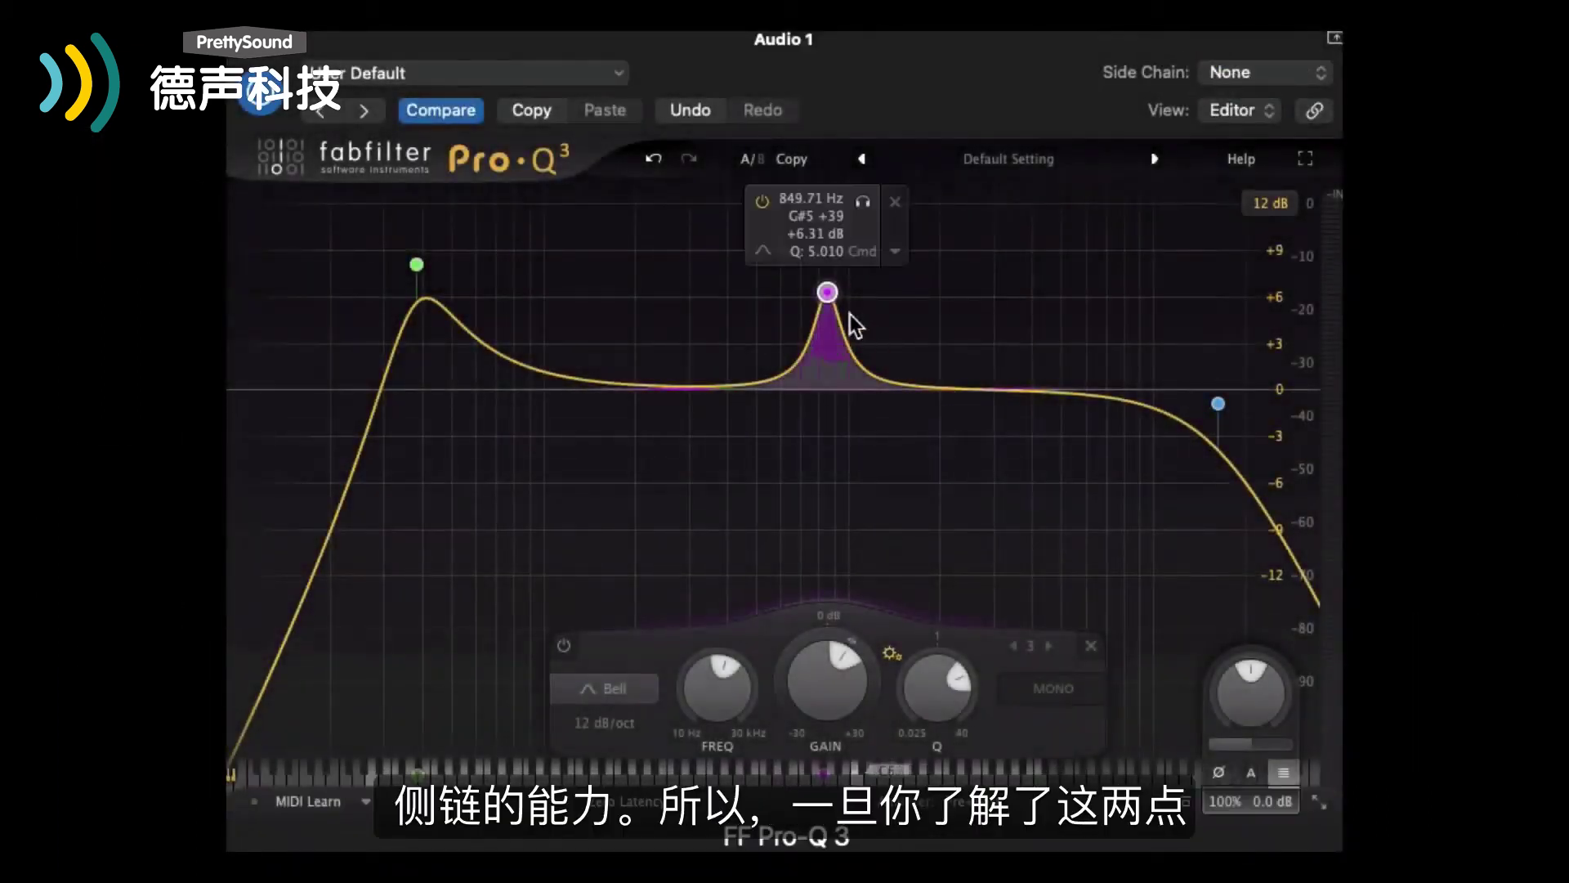
{"action": "left_click_drag", "start_coordinate": [828, 291], "coordinate": [859, 435]}
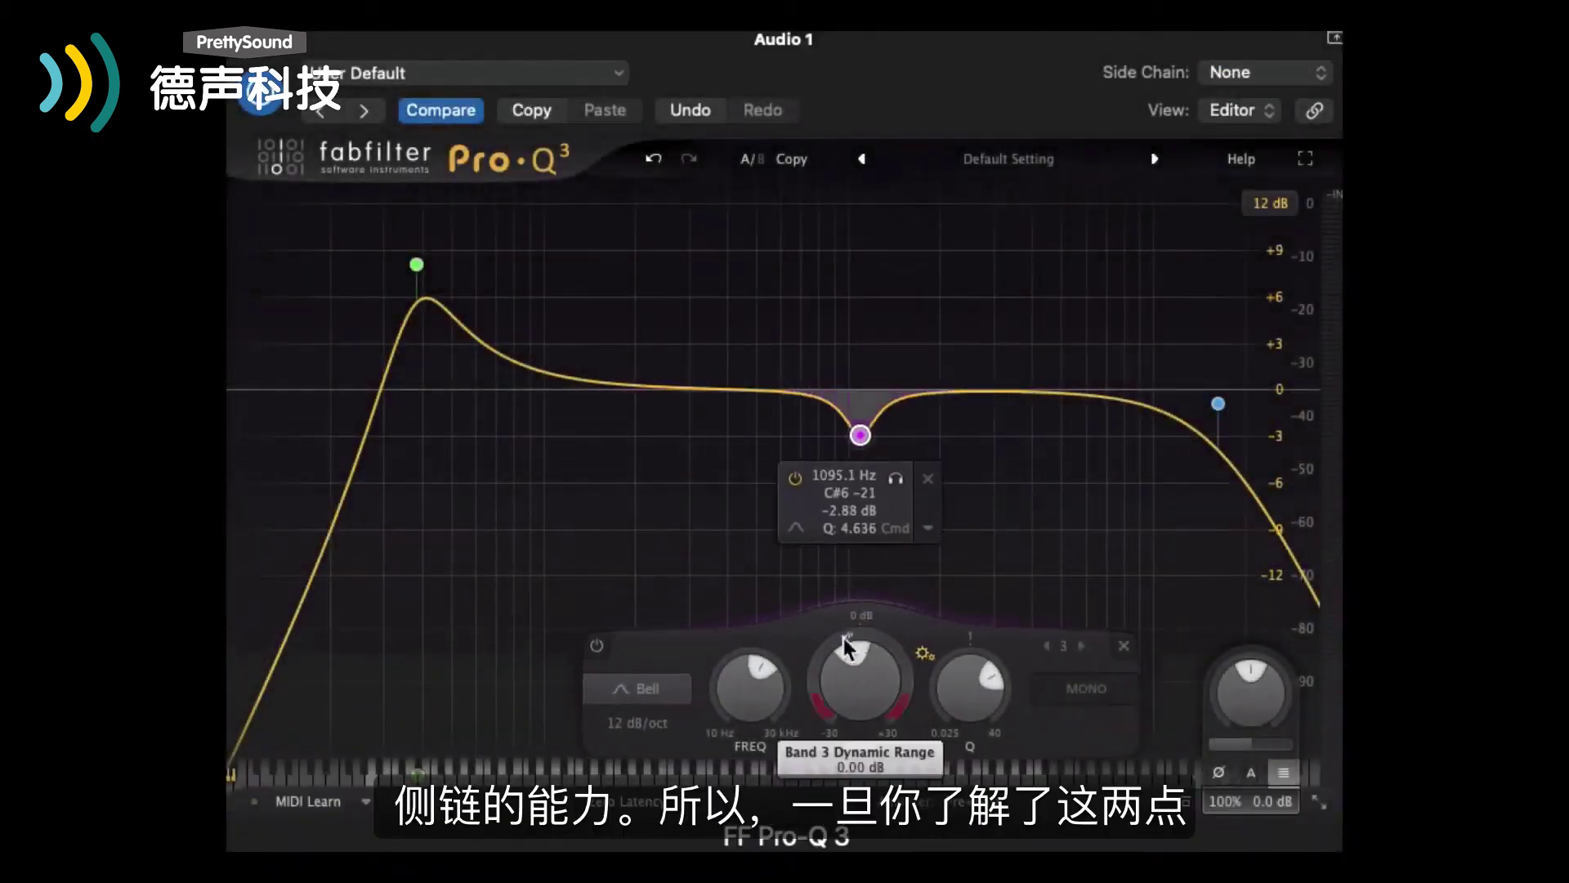
{"action": "left_click_drag", "start_coordinate": [844, 645], "coordinate": [818, 866]}
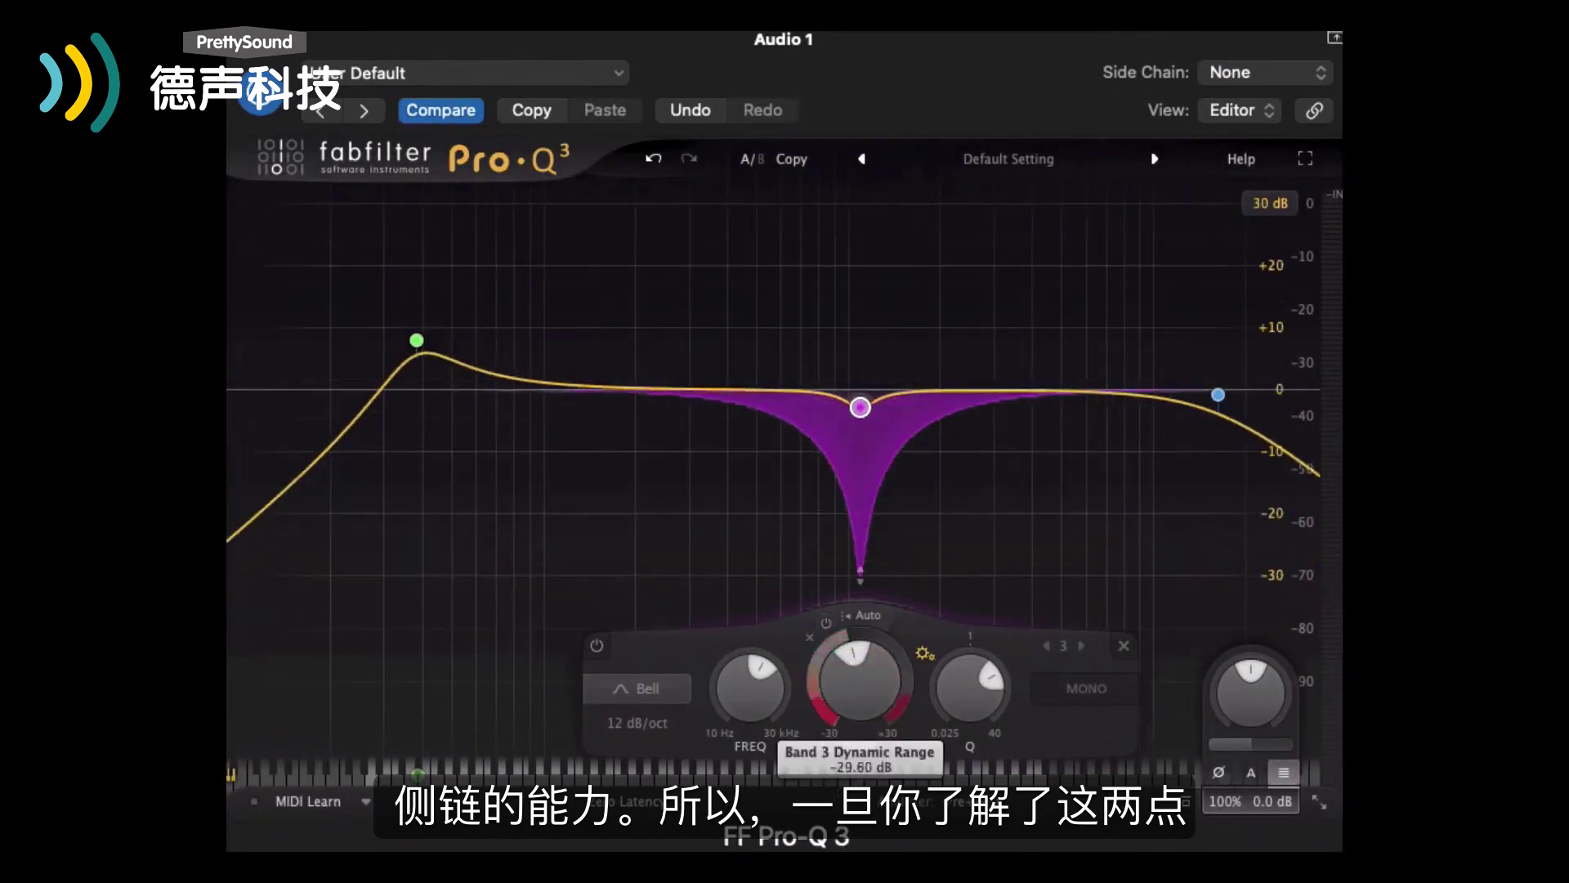
{"action": "left_click_drag", "start_coordinate": [860, 407], "coordinate": [816, 435]}
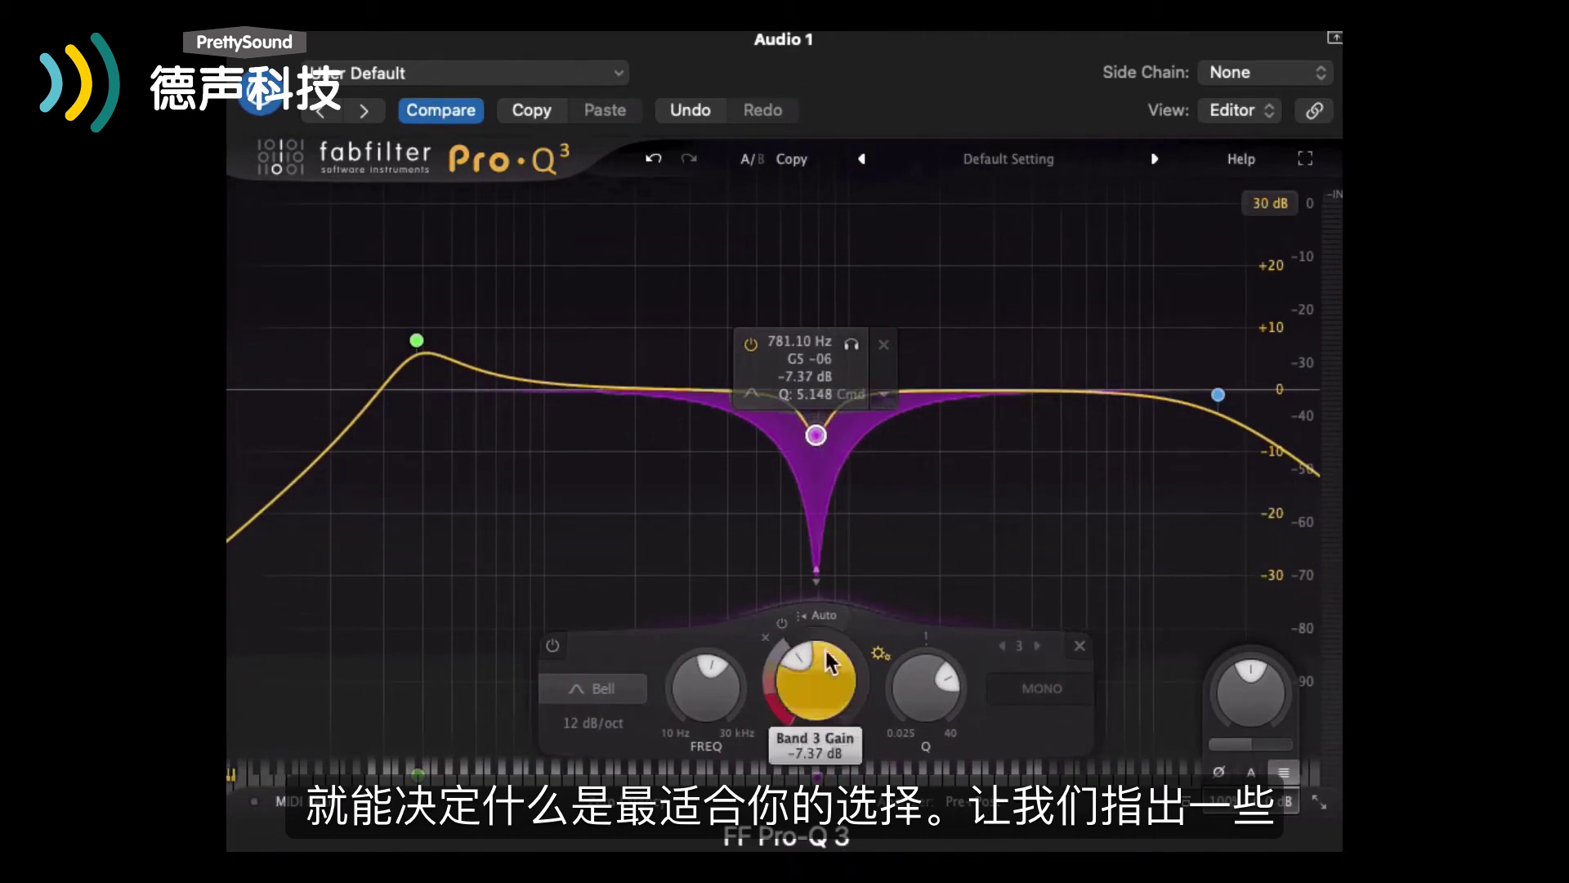
{"action": "left_click", "coordinate": [783, 626]}
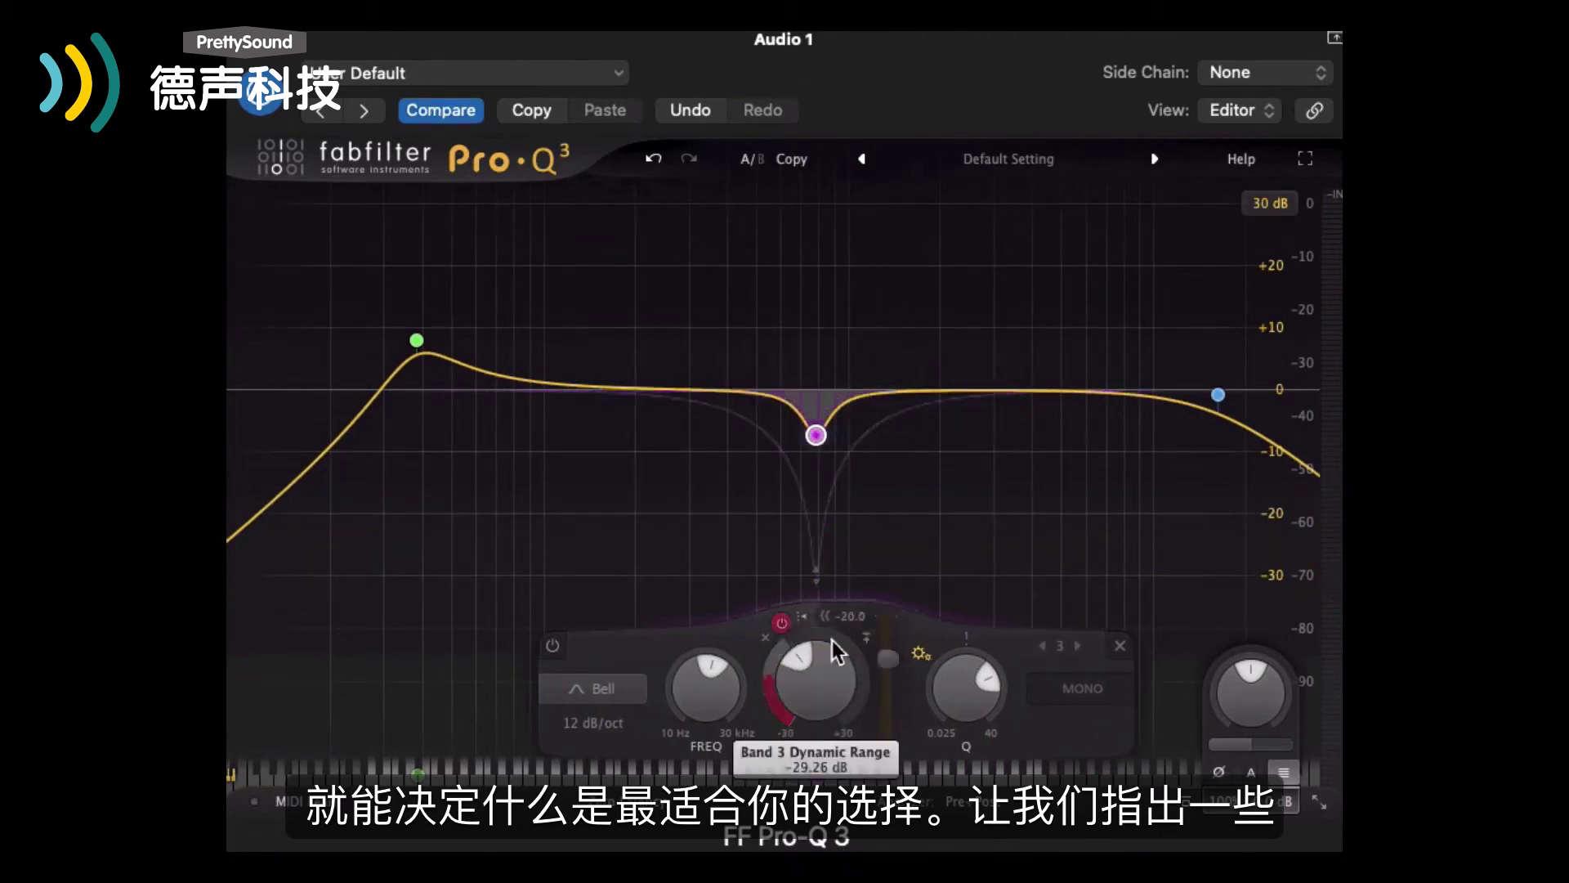
{"action": "left_click", "coordinate": [782, 623]}
{"action": "left_click_drag", "start_coordinate": [888, 725], "coordinate": [892, 676]}
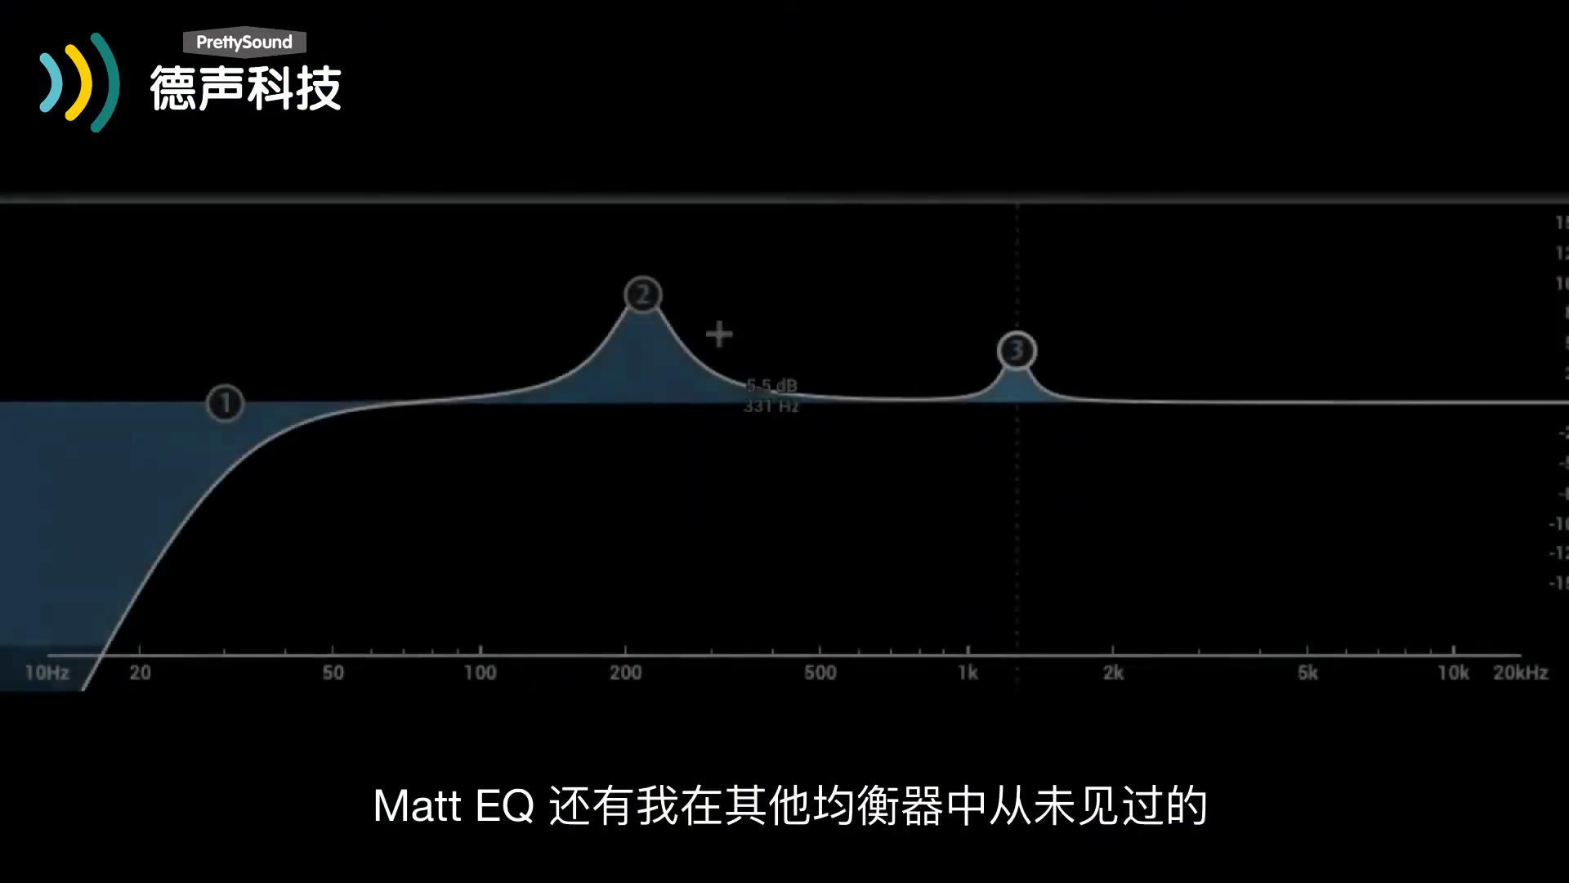
Invert band 2 (216 Hz, 8.9 dB) and band 3 (1.27 kHz, 4.3 dB) between boost and cut
{"action": "left_click_drag", "start_coordinate": [642, 296], "coordinate": [644, 509]}
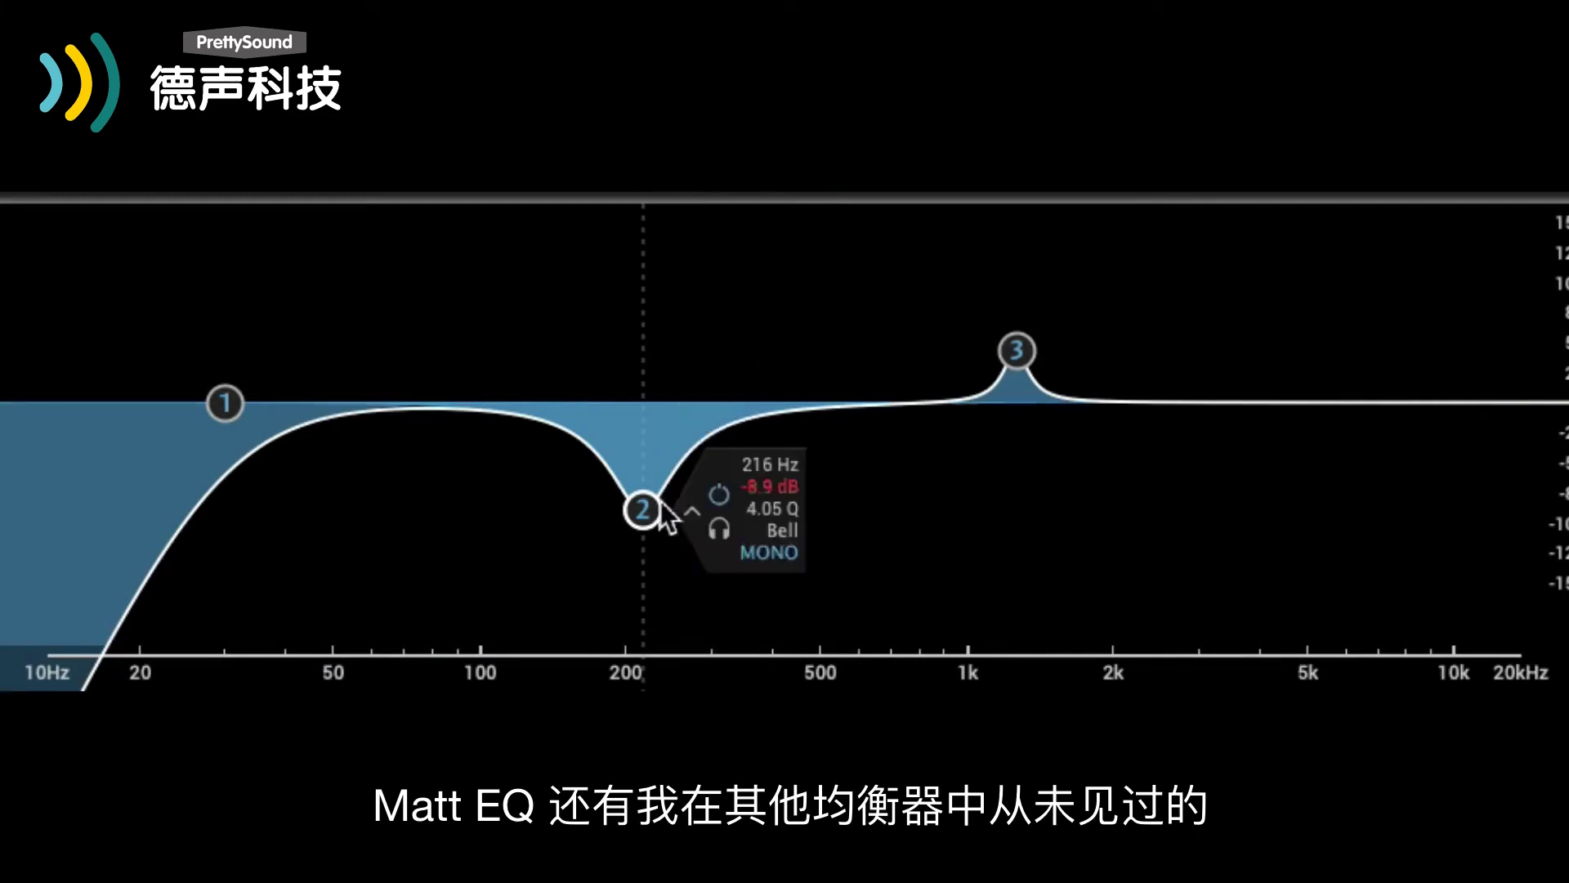
{"action": "key", "text": "ctrl+z"}
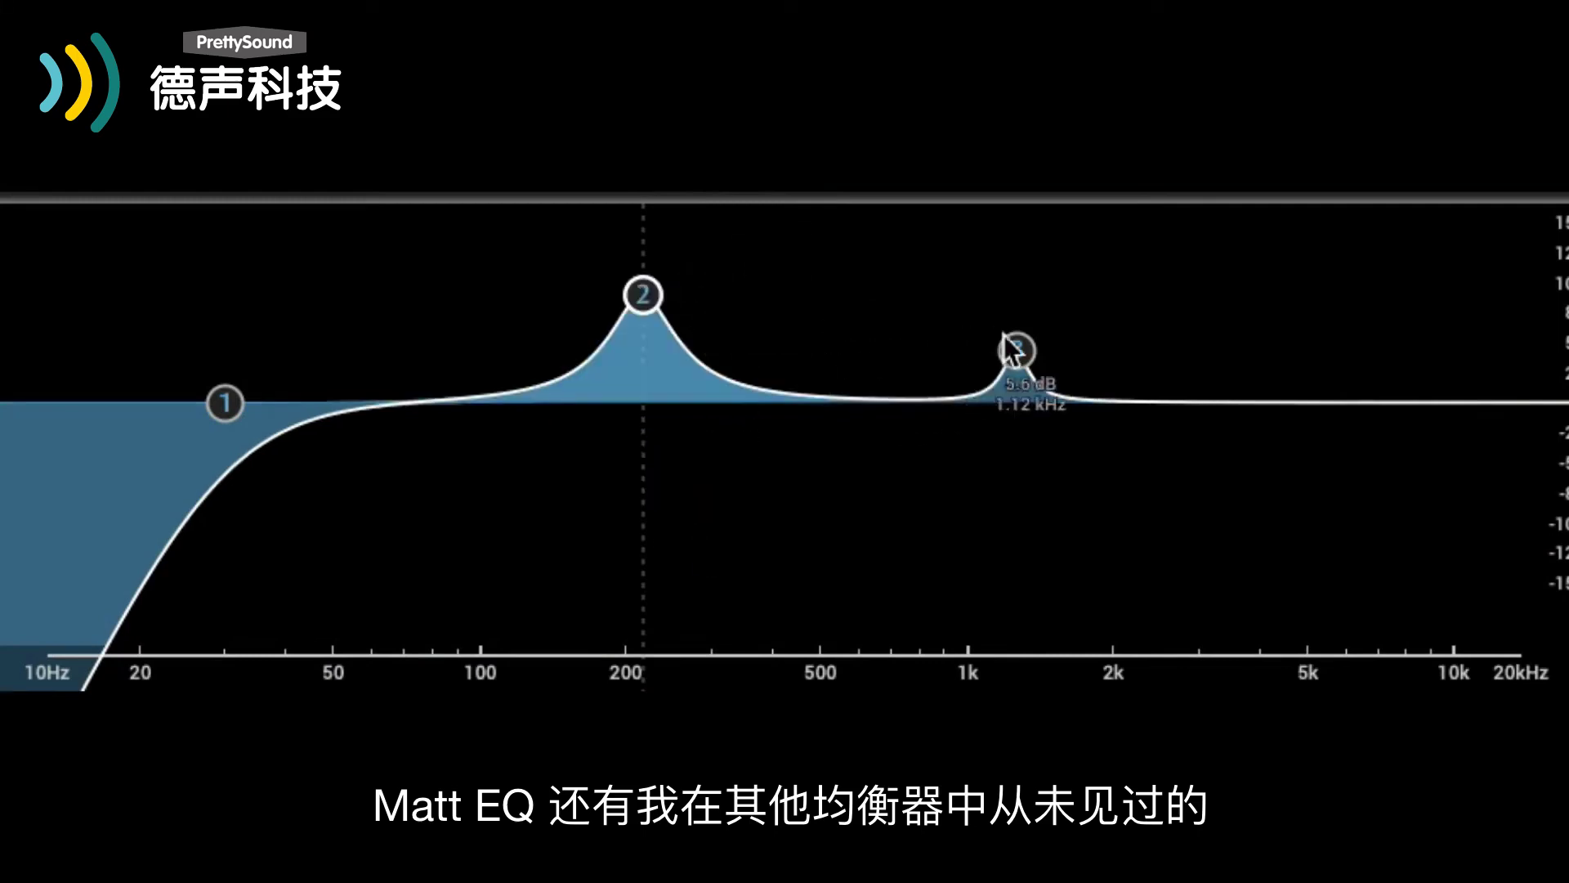
{"action": "left_click", "coordinate": [1012, 349]}
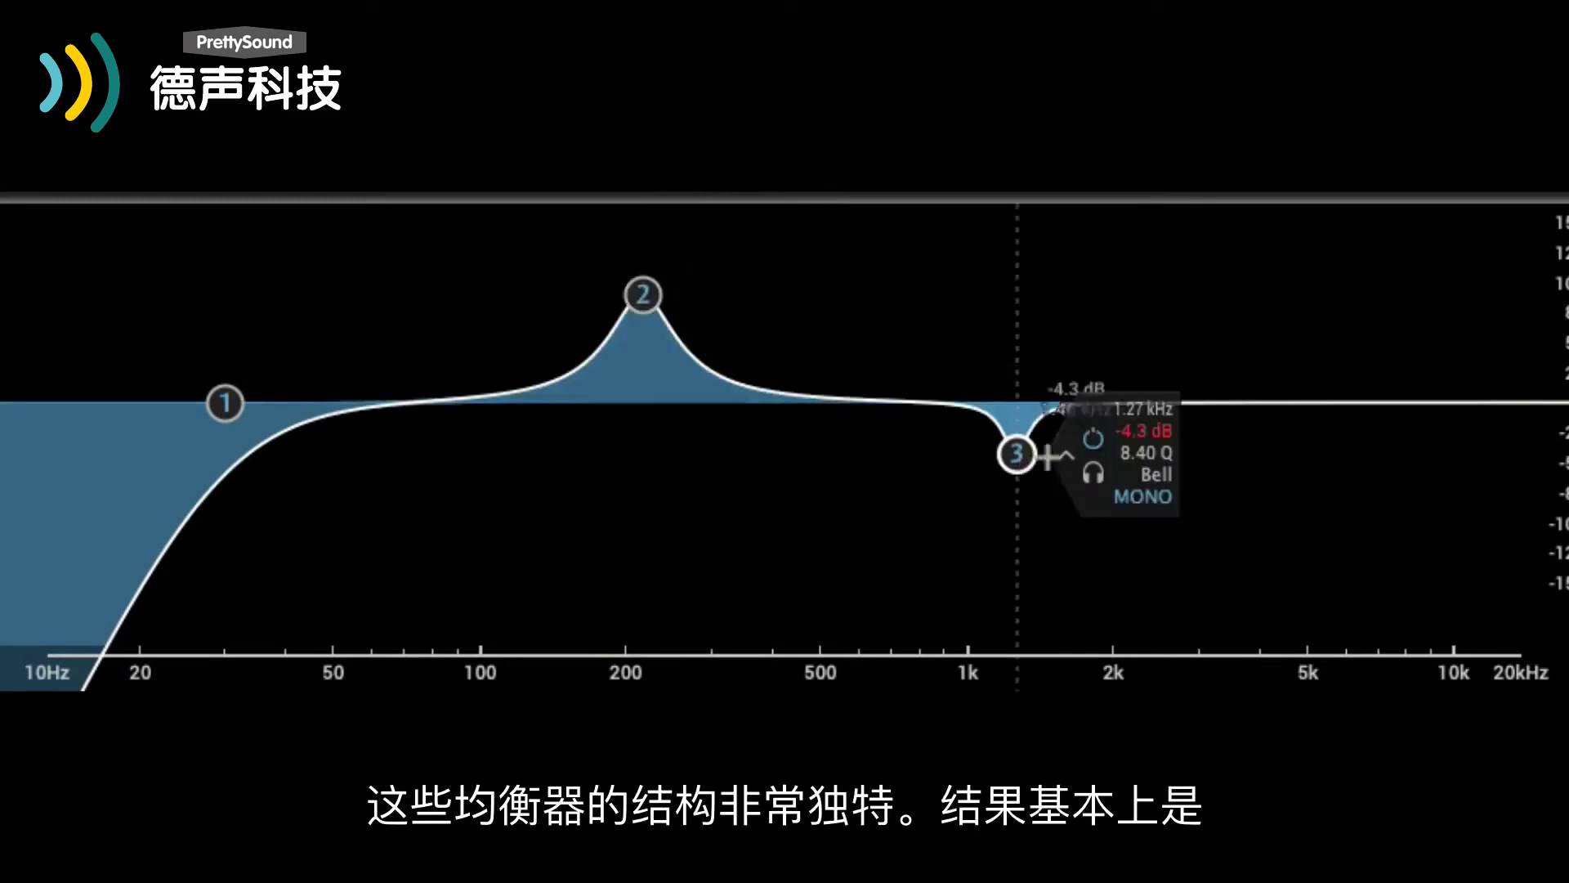
{"action": "key", "text": "ctrl+z"}
{"action": "left_click", "coordinate": [643, 294]}
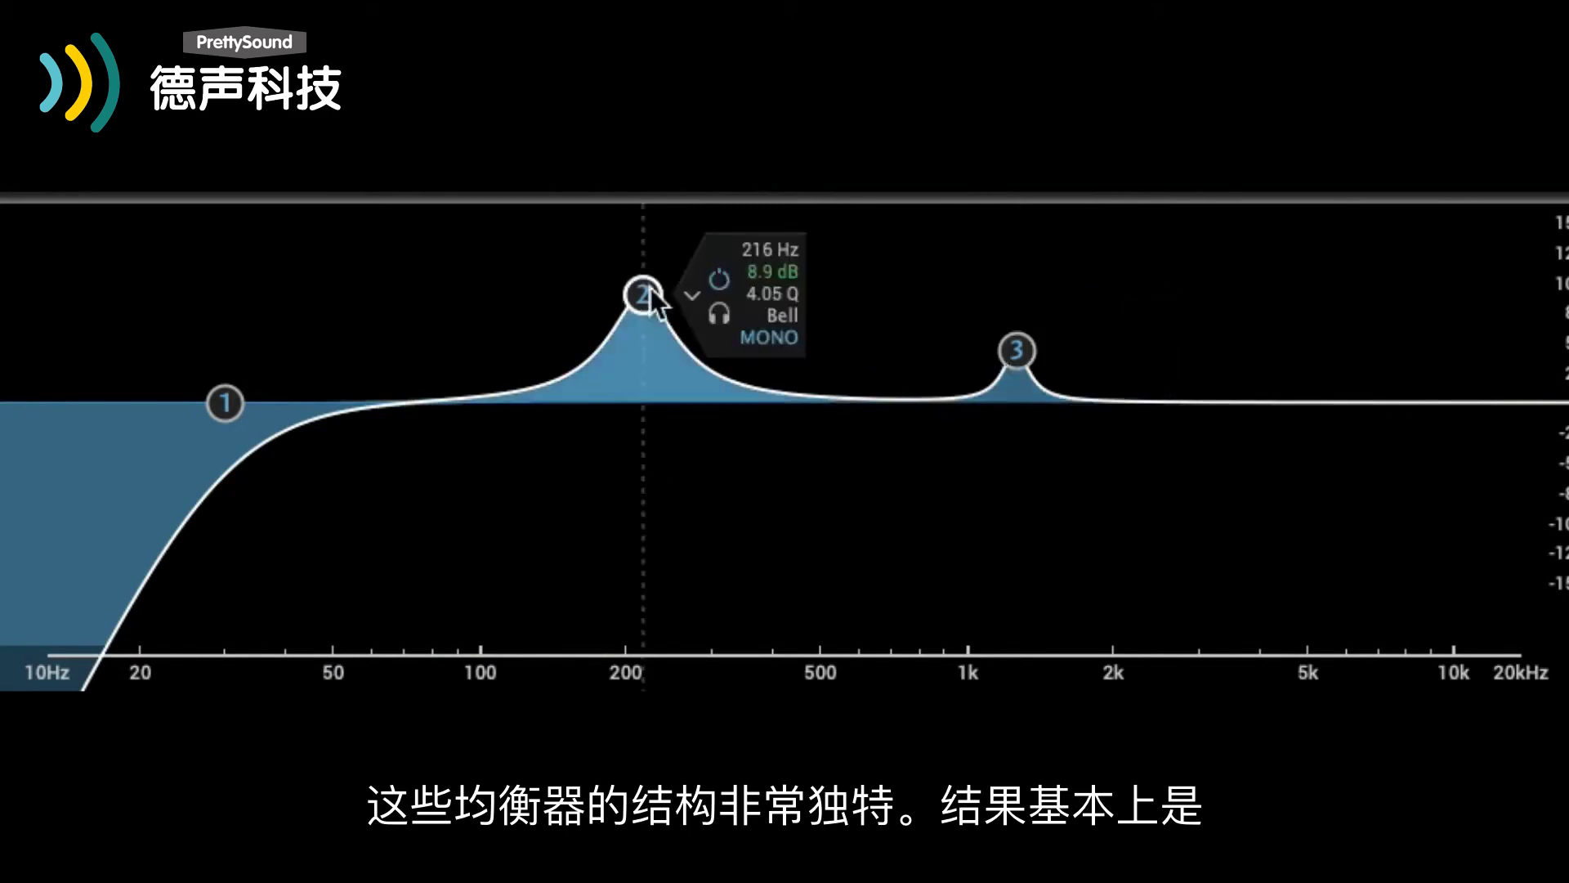
{"action": "key", "text": "ctrl+shift+z"}
{"action": "mouse_move", "coordinate": [667, 521]}
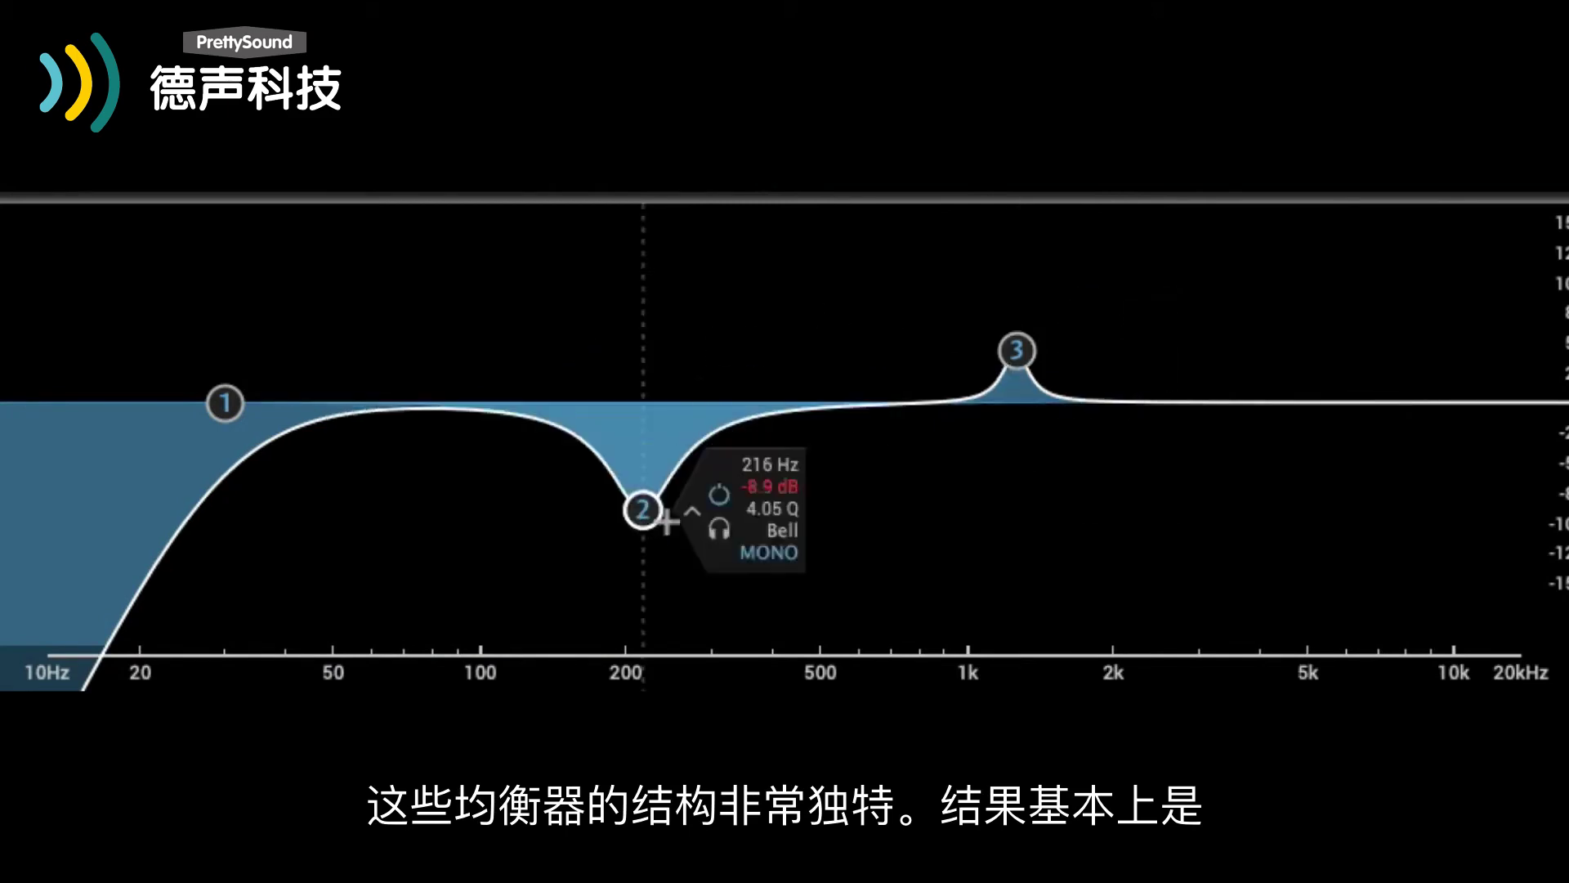
{"action": "key", "text": "ctrl+z"}
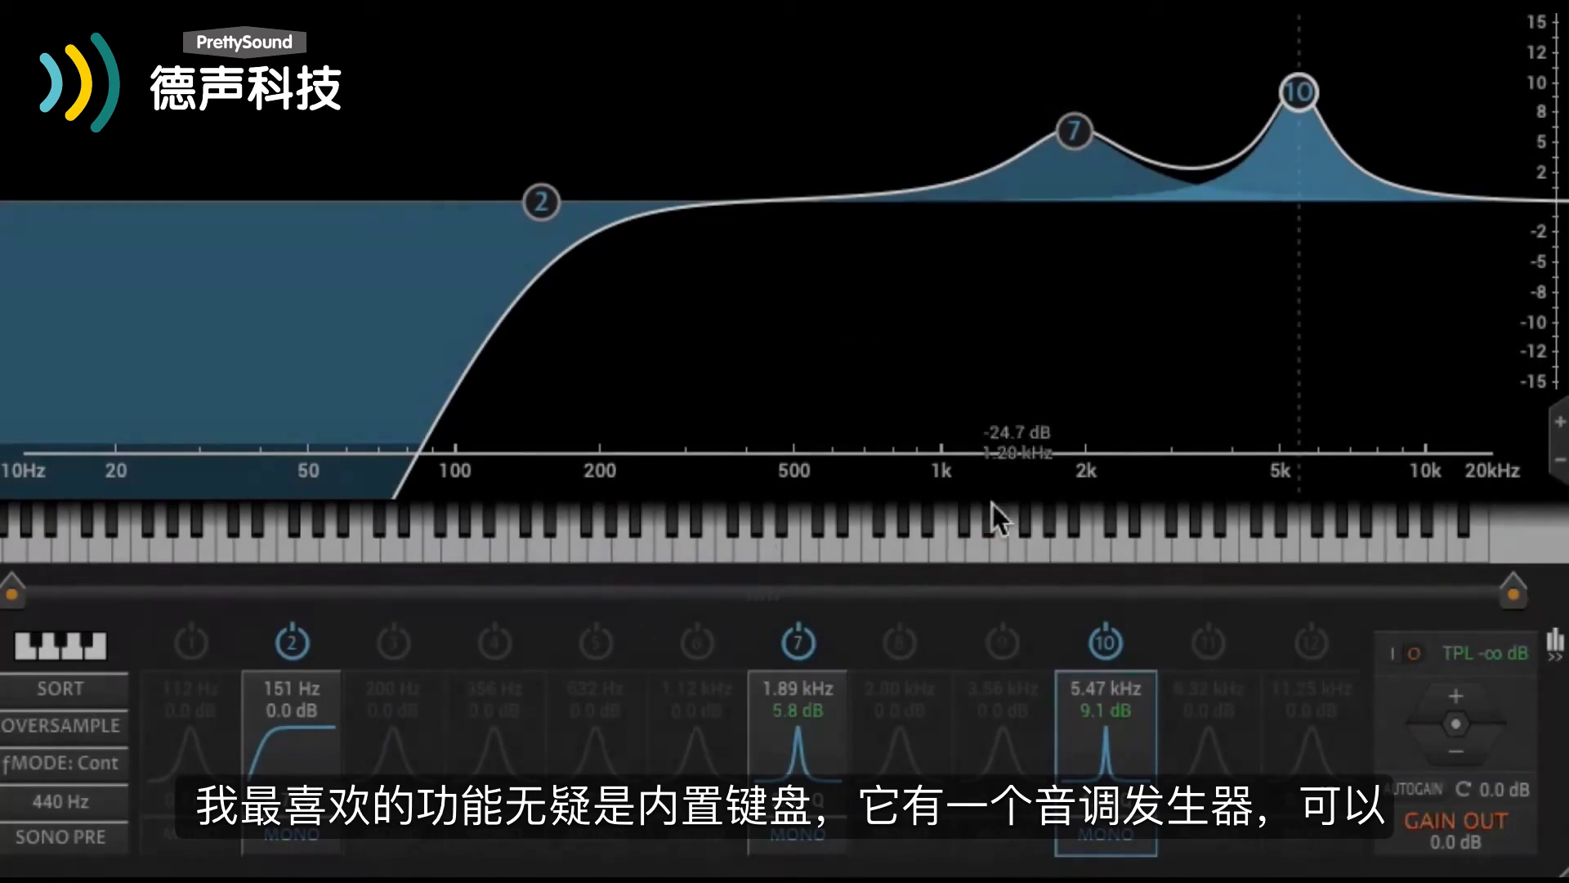
Drop band 2's low cut to 21 Hz and move band 7's boost down to about 70 Hz
{"action": "left_click", "coordinate": [971, 547]}
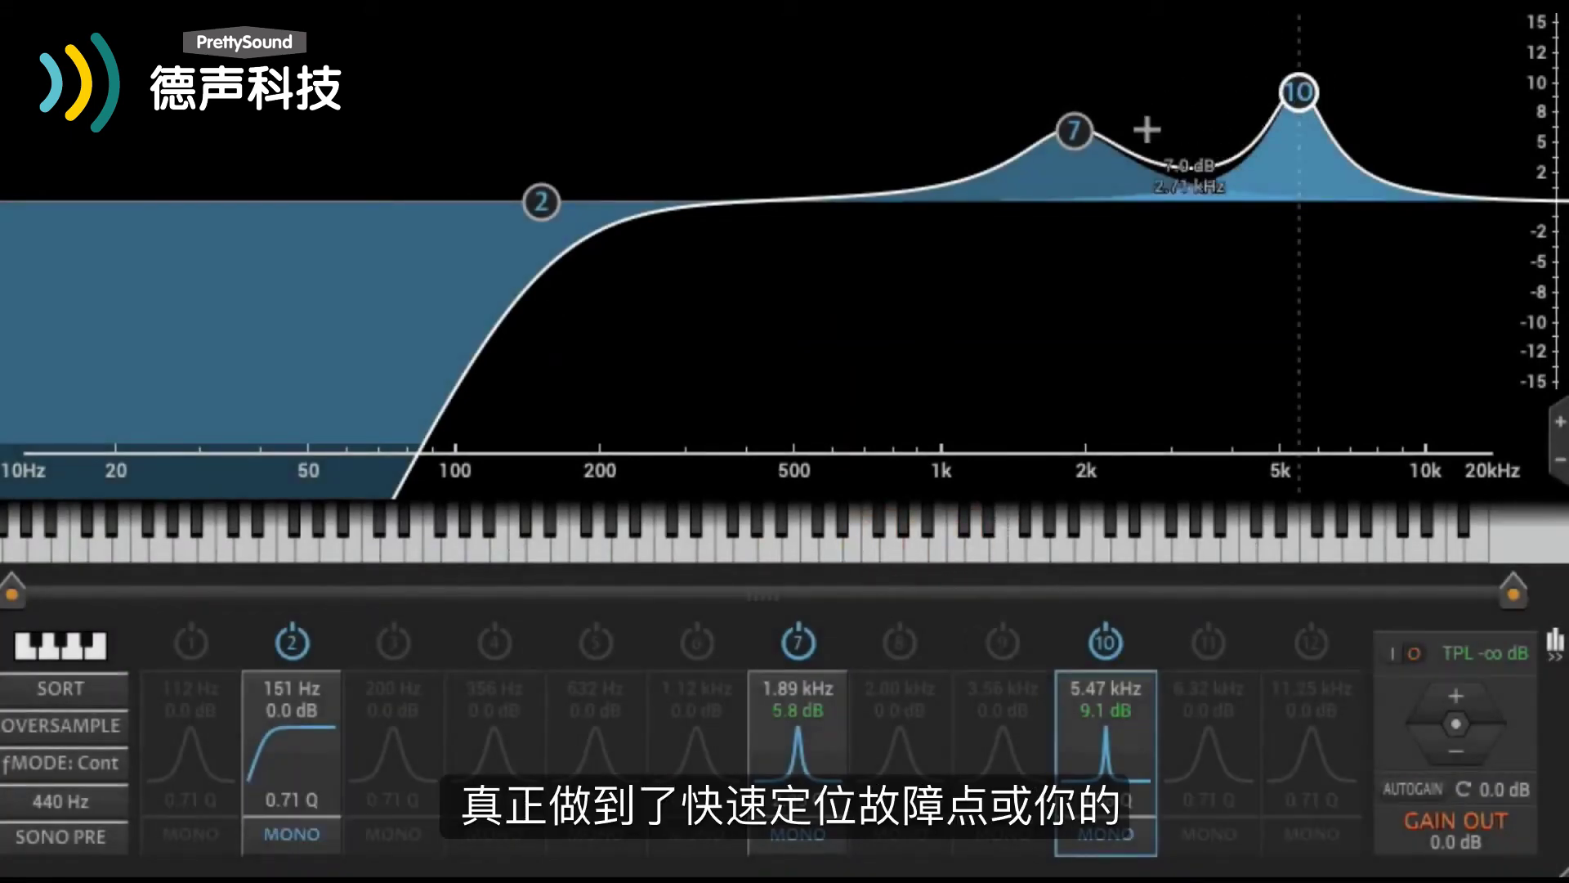
{"action": "left_click", "coordinate": [1074, 131]}
{"action": "left_click_drag", "start_coordinate": [536, 204], "coordinate": [129, 201]}
{"action": "left_click_drag", "start_coordinate": [1074, 131], "coordinate": [407, 119]}
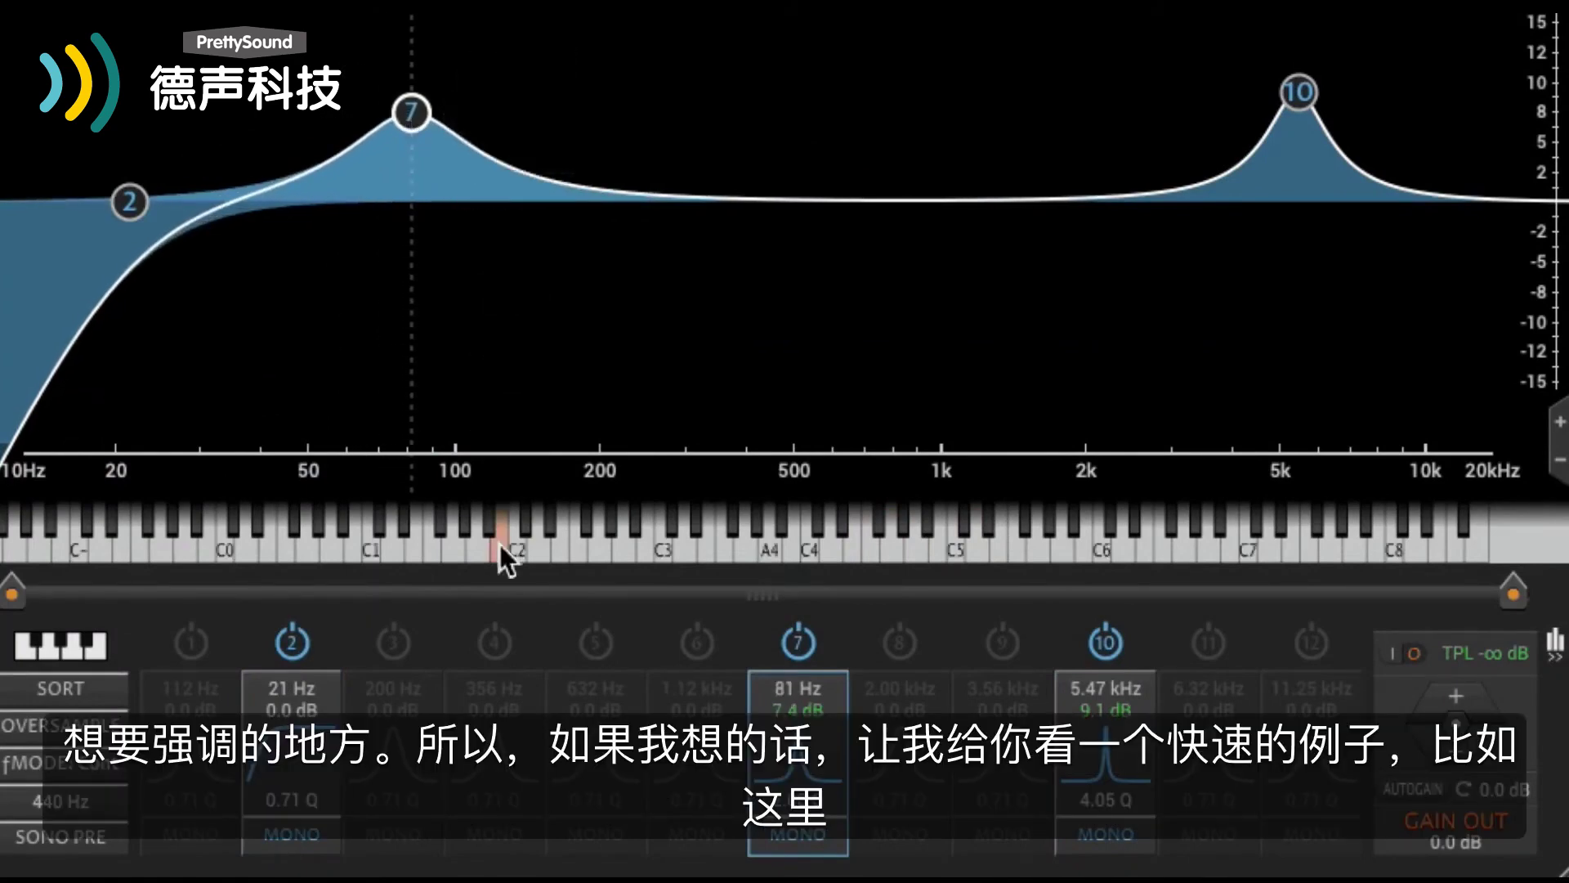
Snap band 7 to piano-key pitches, trying 294, 147 and 587 Hz before settling on 131 Hz
{"action": "left_click", "coordinate": [667, 551]}
{"action": "left_click", "coordinate": [691, 552]}
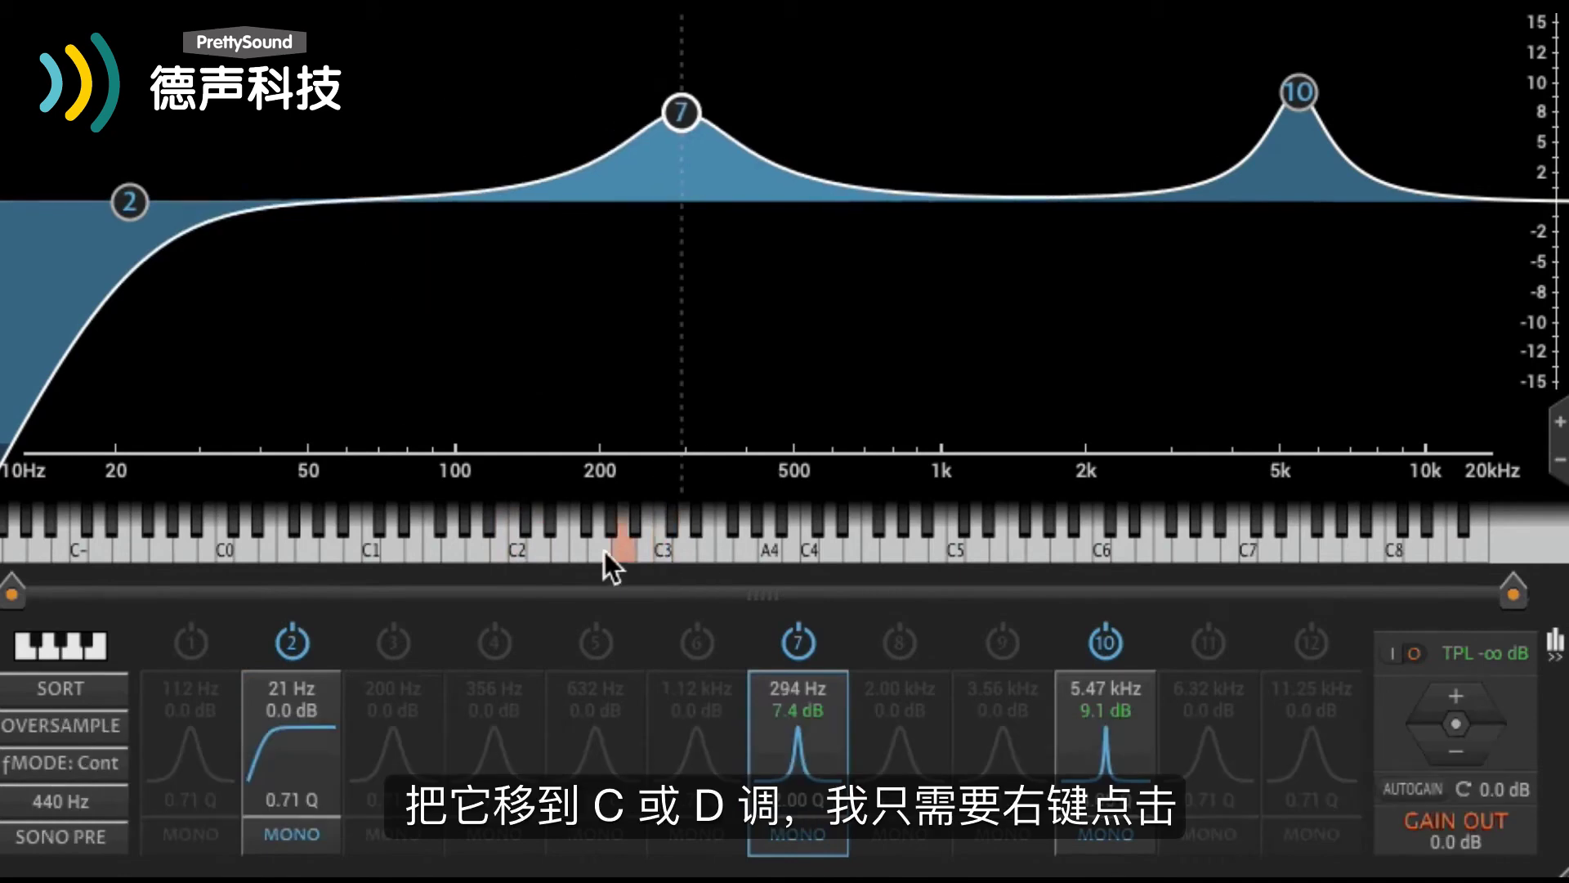
{"action": "left_click", "coordinate": [522, 548]}
{"action": "left_click", "coordinate": [538, 548]}
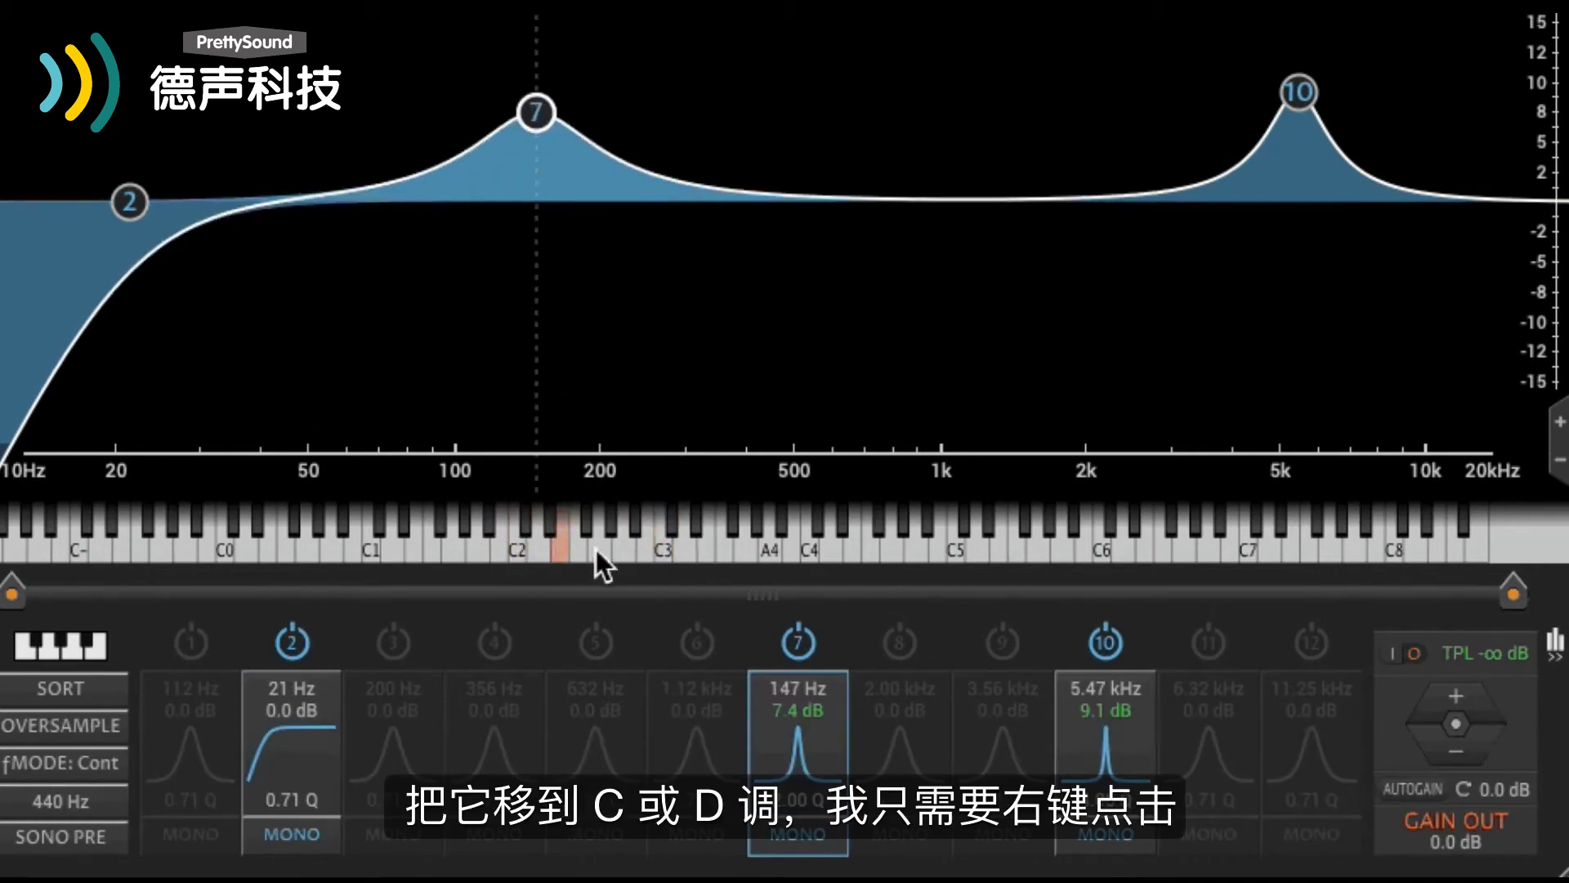
{"action": "left_click", "coordinate": [812, 551]}
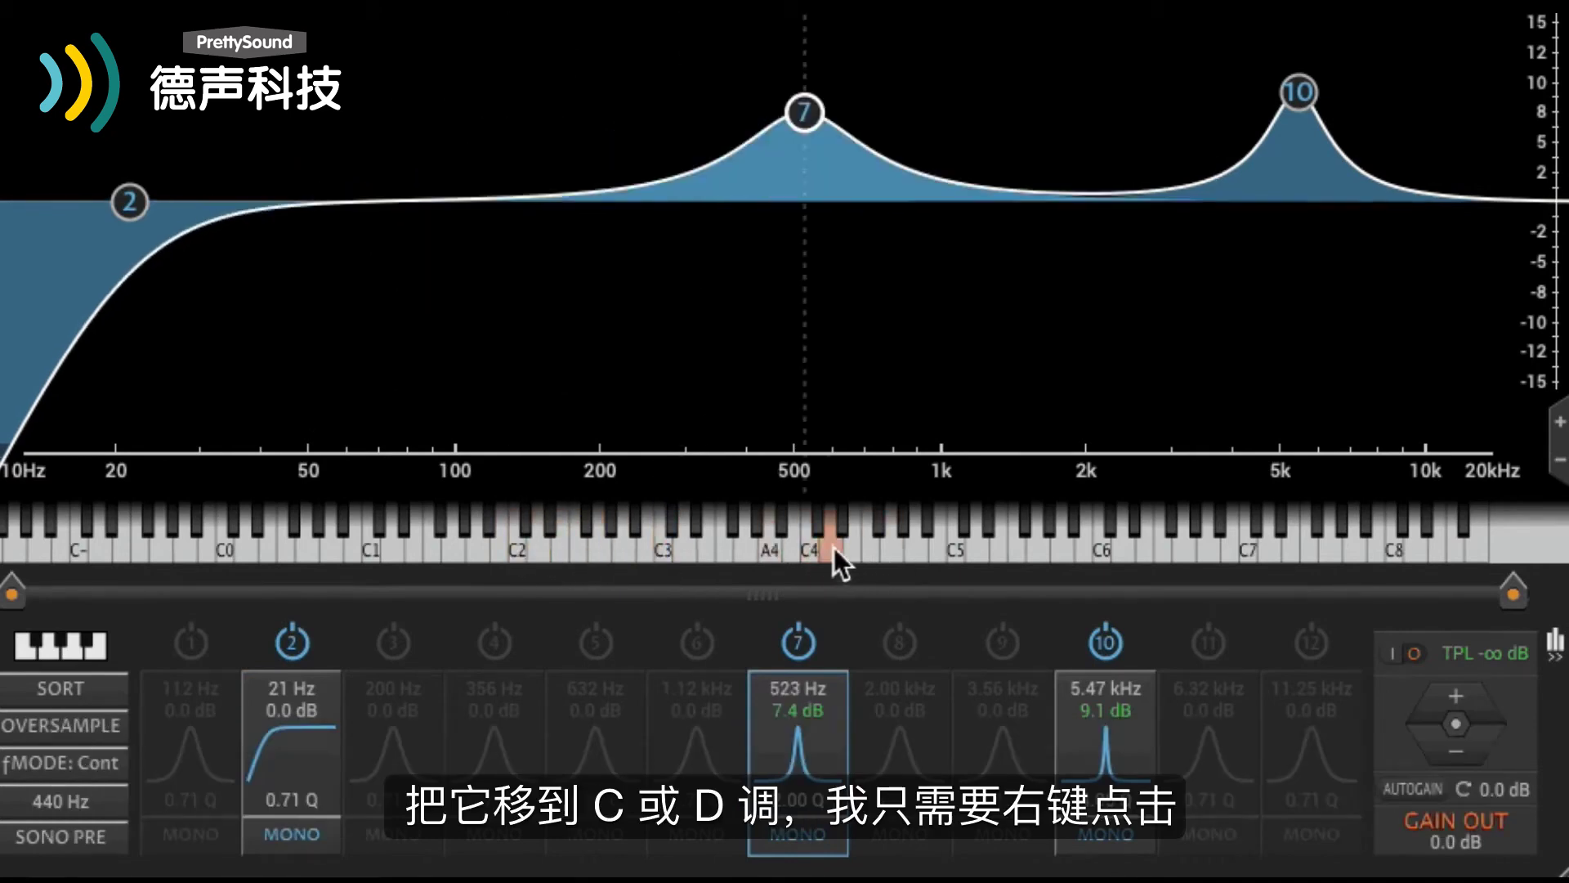
{"action": "left_click", "coordinate": [834, 548]}
{"action": "left_click", "coordinate": [515, 546]}
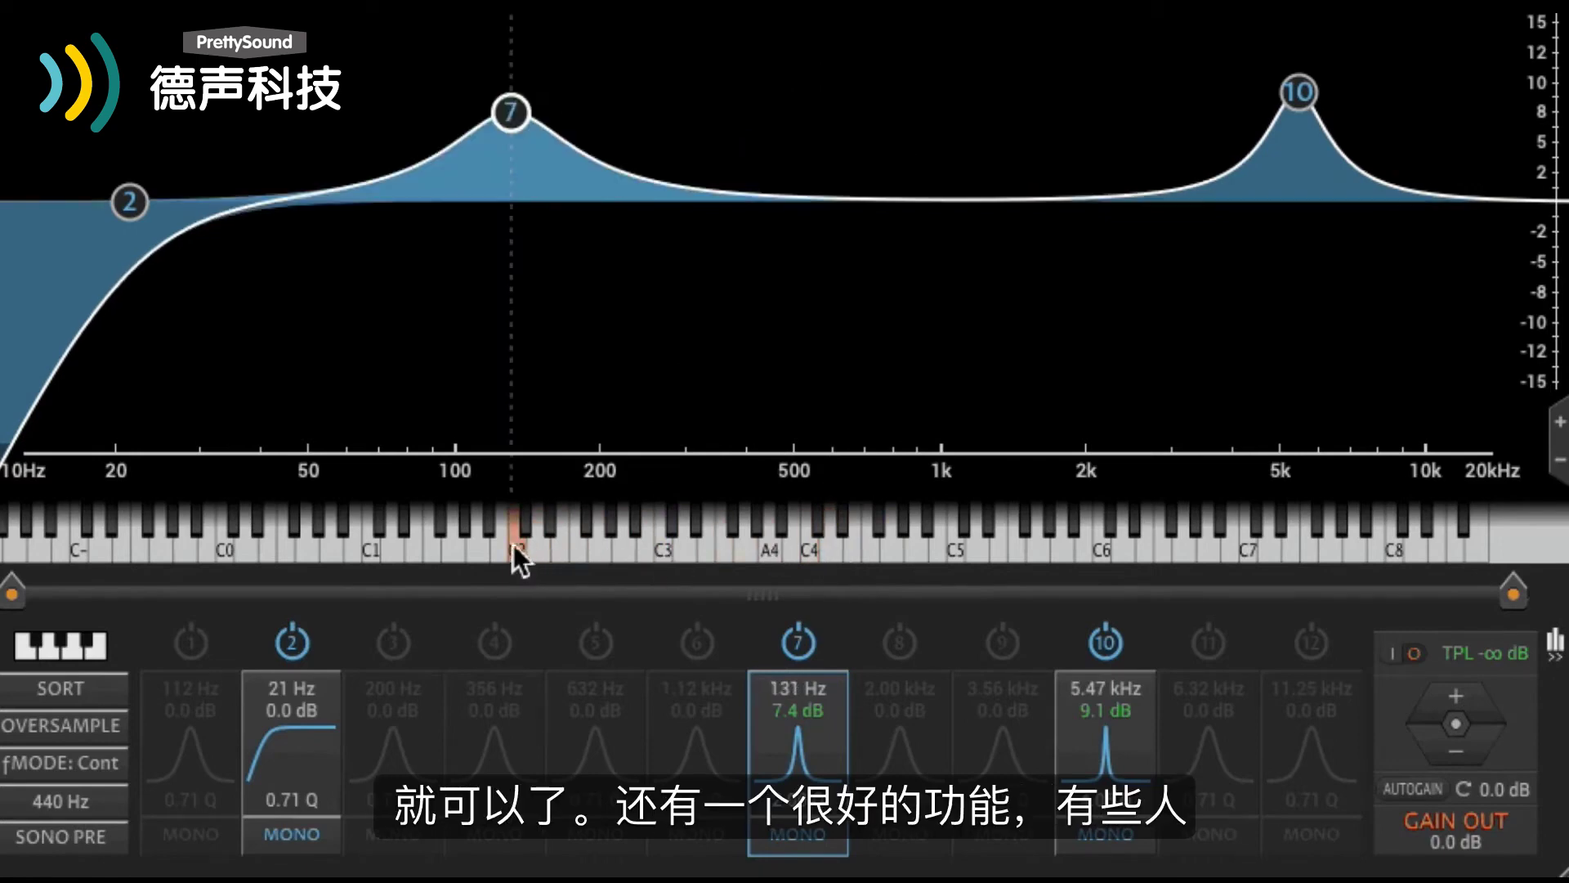
Move band 10's boost down to 73 Hz at 8.1 dB and sort the bands by frequency
{"action": "left_click_drag", "start_coordinate": [1267, 99], "coordinate": [388, 104]}
{"action": "left_click", "coordinate": [291, 720]}
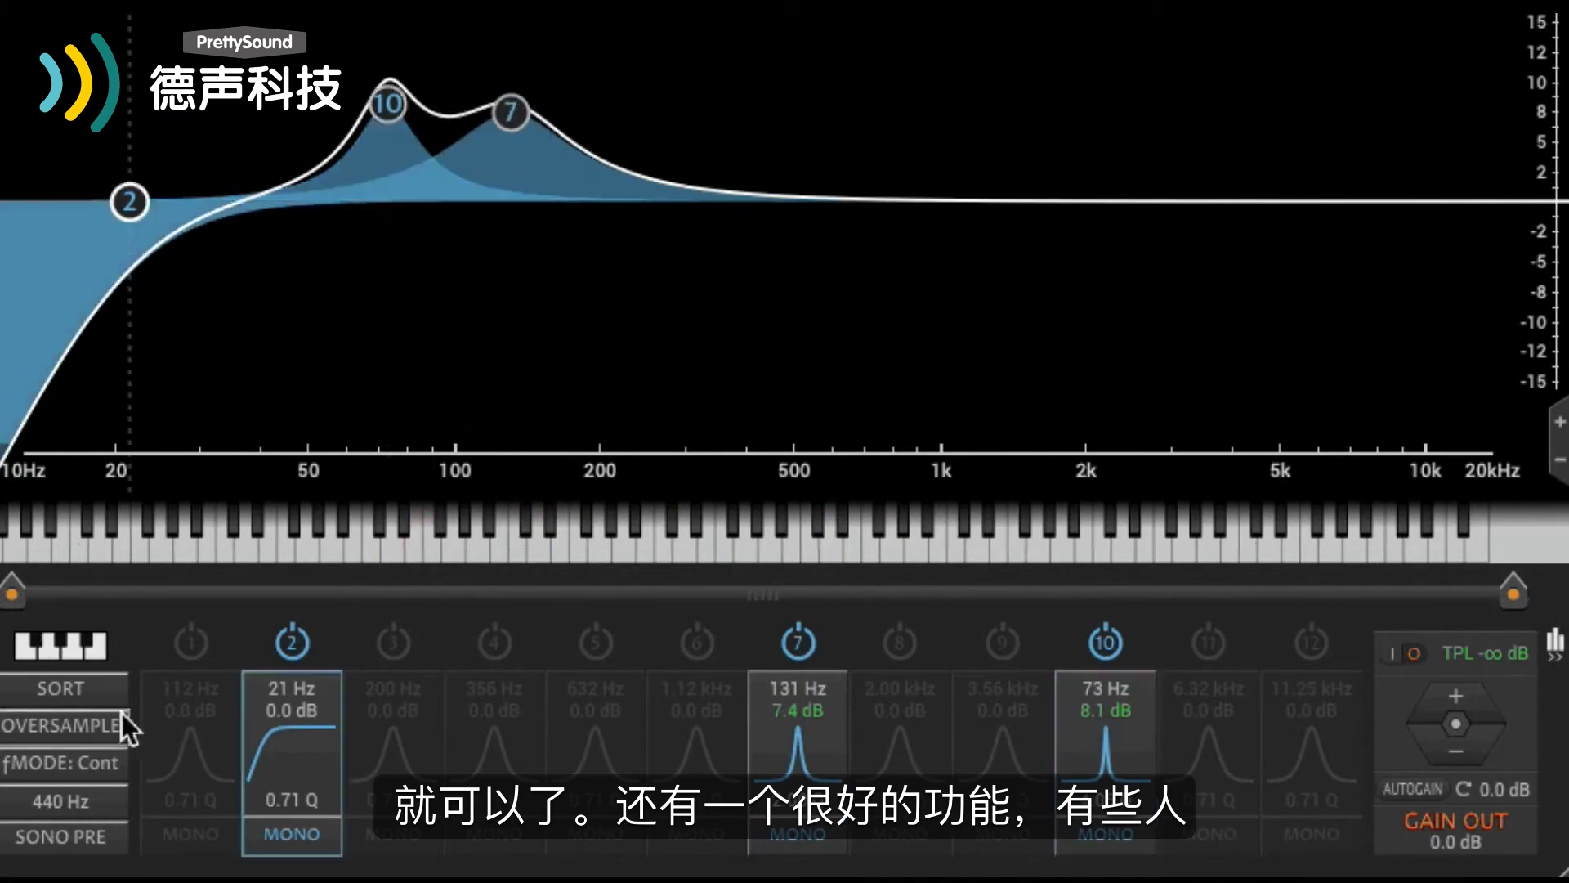
{"action": "left_click", "coordinate": [88, 696]}
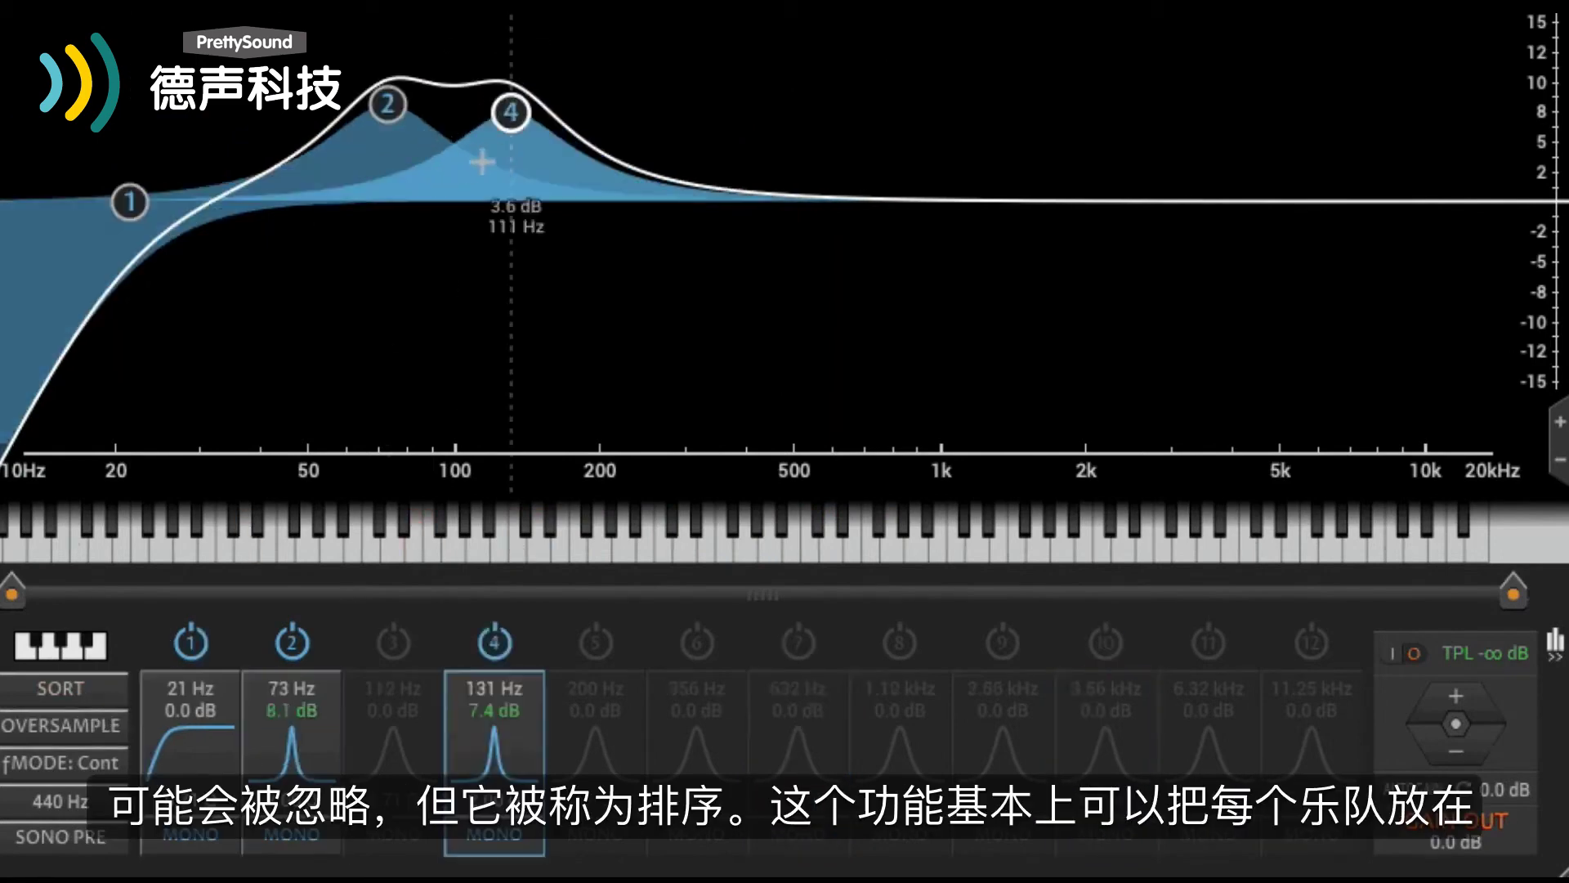
Move band 2 to 934 Hz/3.0 dB, band 4 to 5.4 dB, band 7 to 555 Hz, re-sorting each time
{"action": "left_click_drag", "start_coordinate": [387, 103], "coordinate": [926, 164]}
{"action": "left_click", "coordinate": [510, 115]}
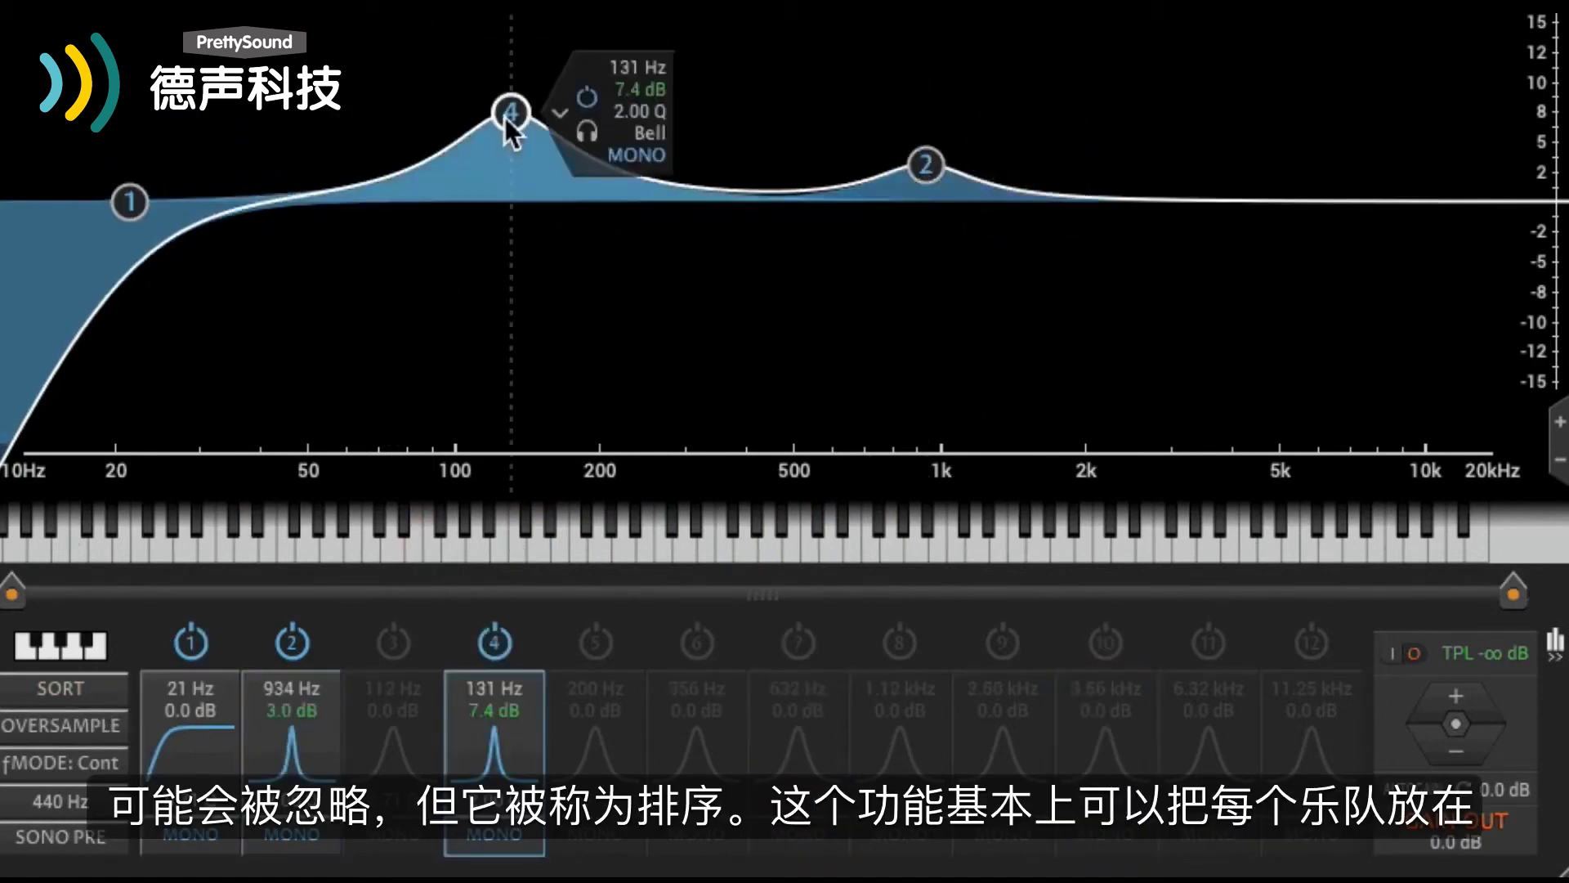
{"action": "left_click_drag", "start_coordinate": [505, 124], "coordinate": [509, 145]}
{"action": "left_click", "coordinate": [214, 705]}
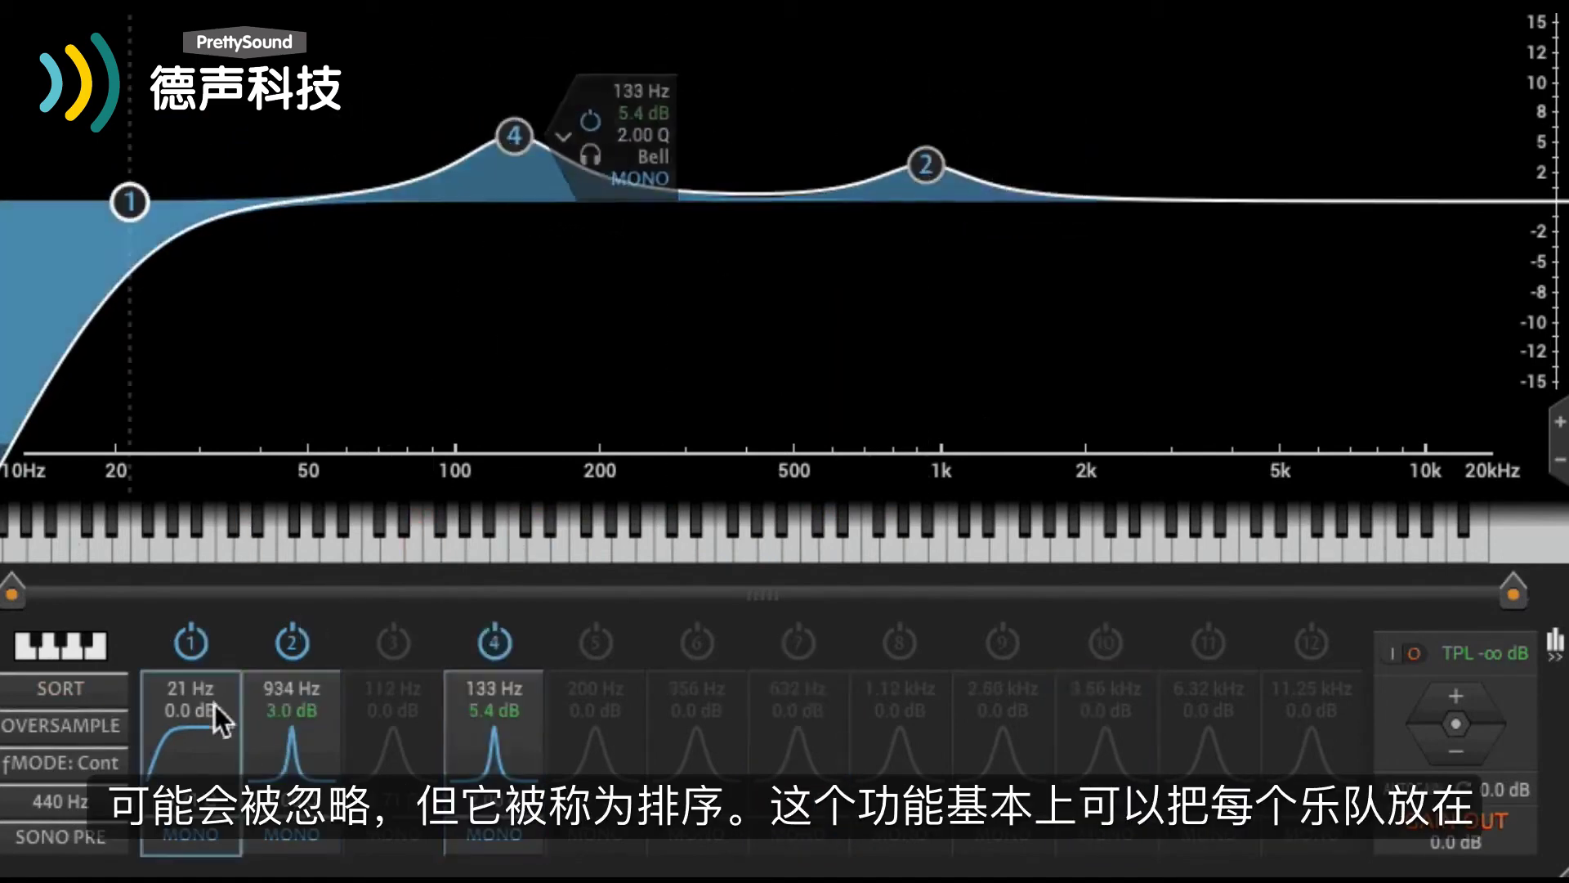
{"action": "left_click", "coordinate": [90, 691]}
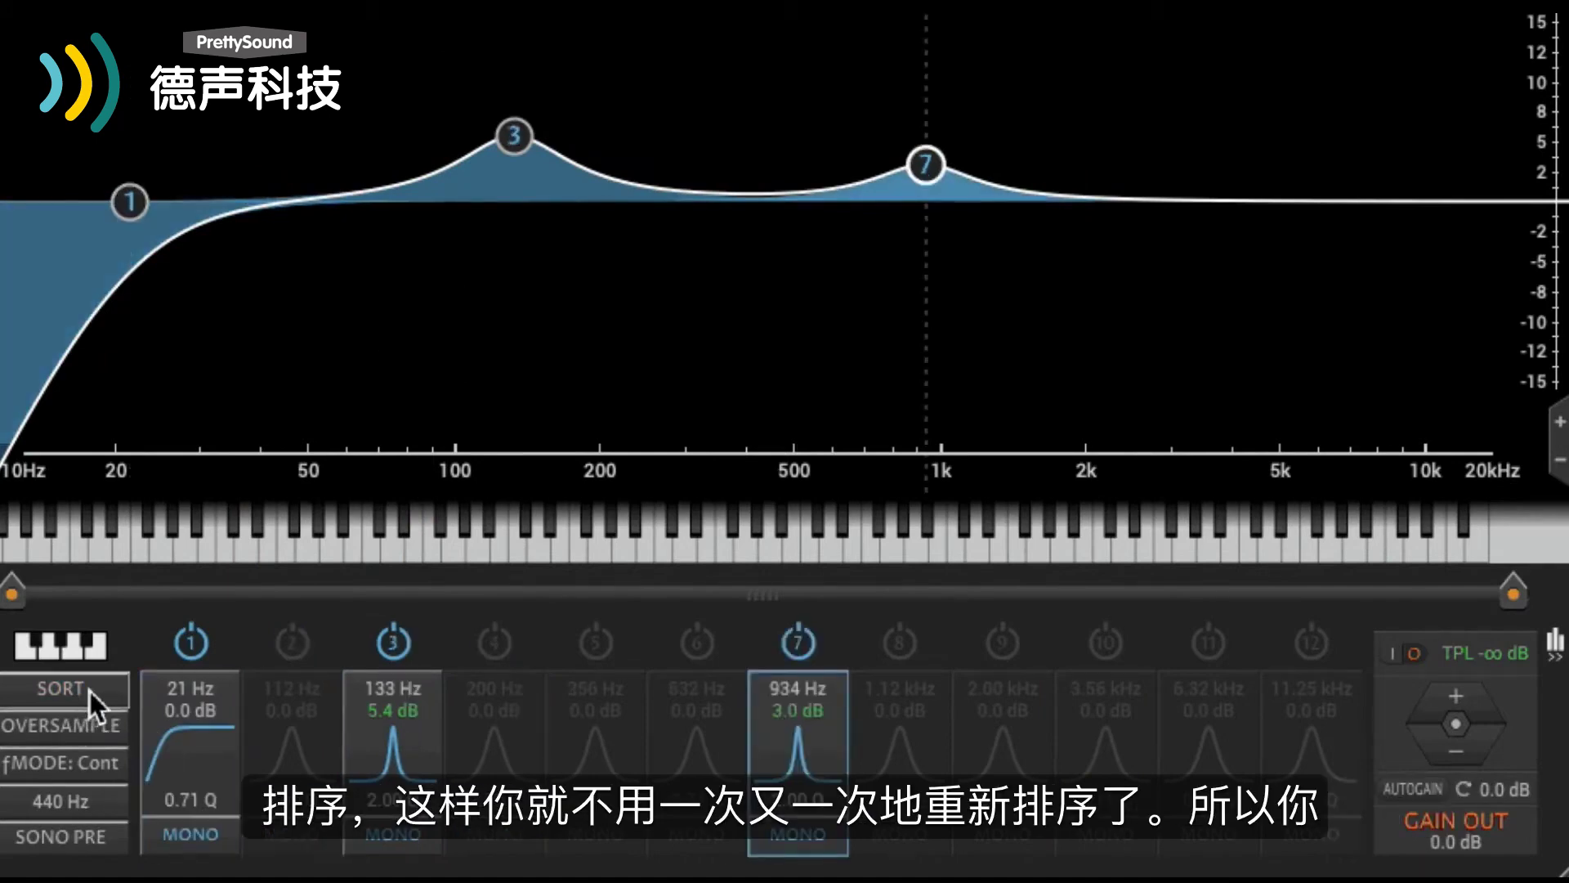
{"action": "left_click_drag", "start_coordinate": [926, 165], "coordinate": [322, 152]}
{"action": "left_click", "coordinate": [60, 688]}
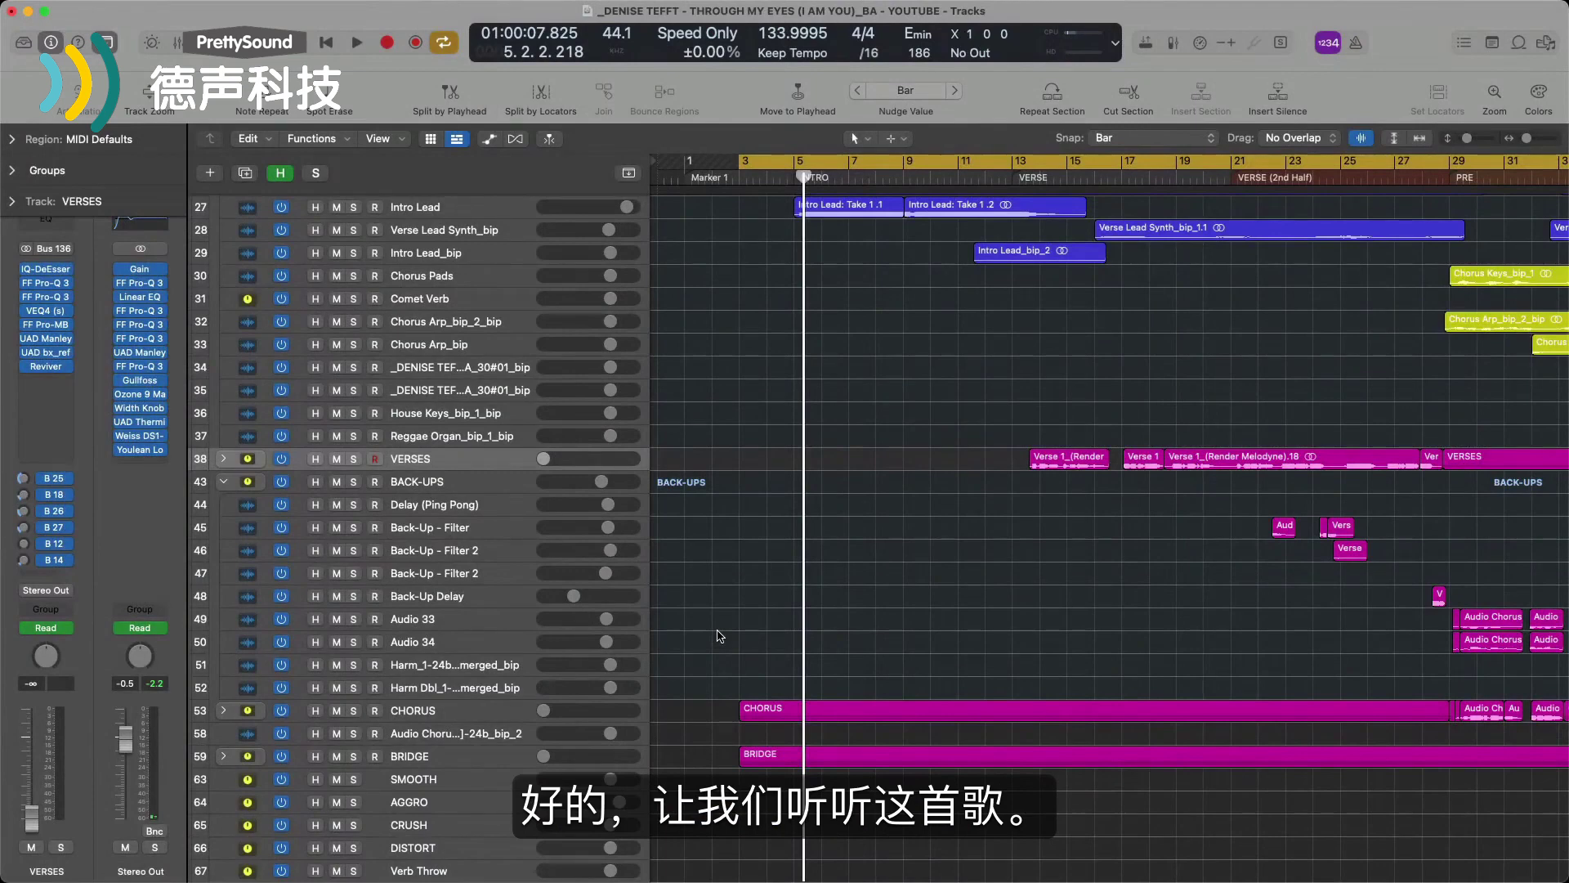
Play the song from about bar 2.5, then bring up MAAT thEQorange on Stereo Out
{"action": "left_click", "coordinate": [719, 636]}
{"action": "key", "text": "space"}
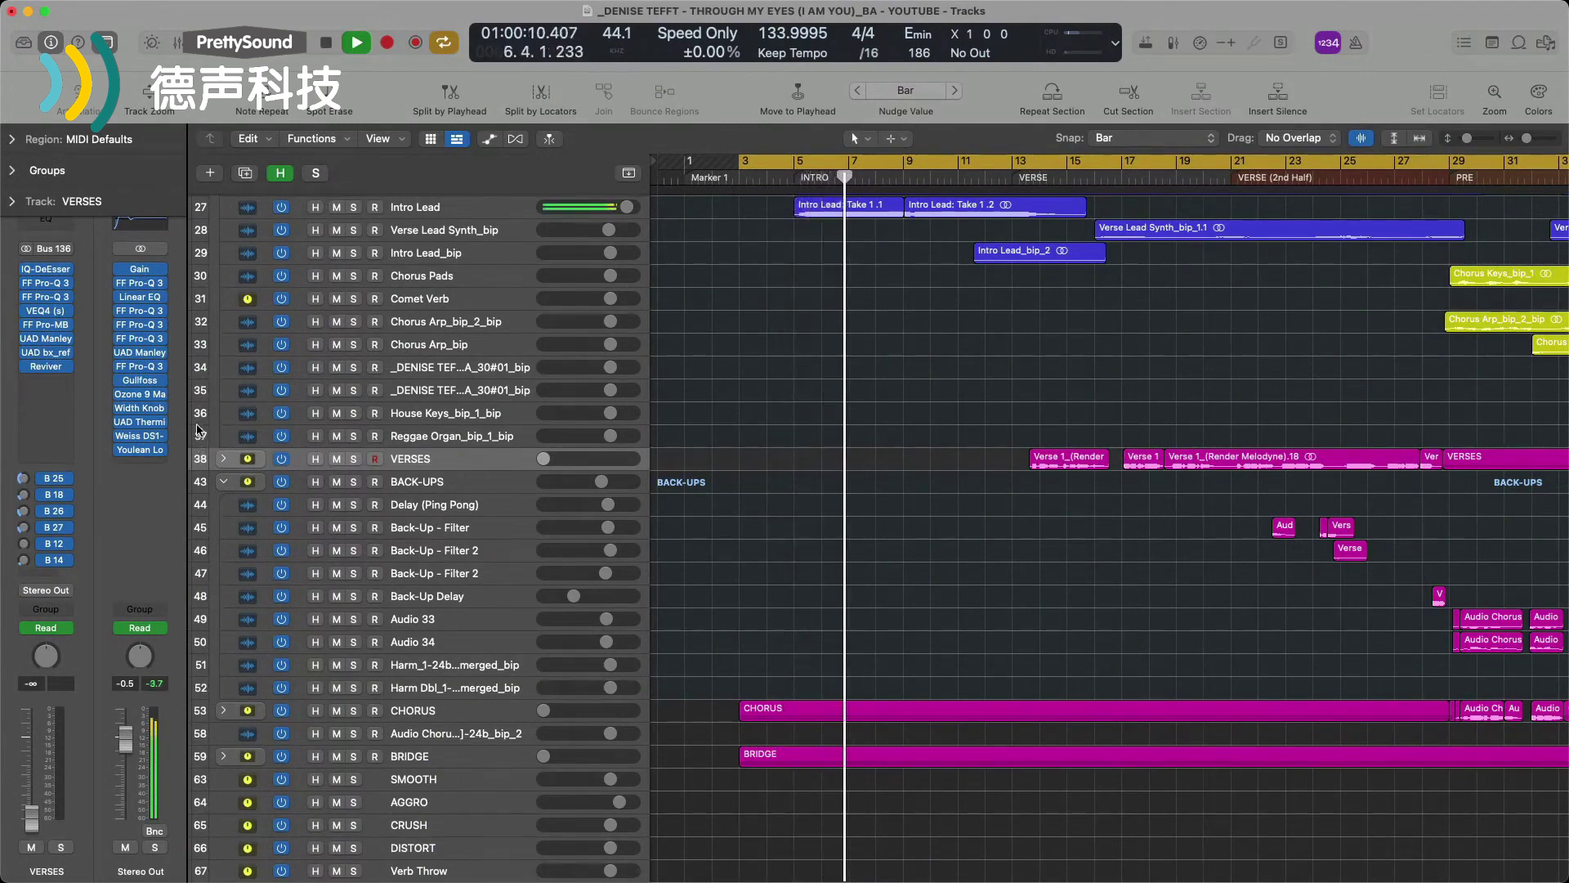
{"action": "key", "text": "space"}
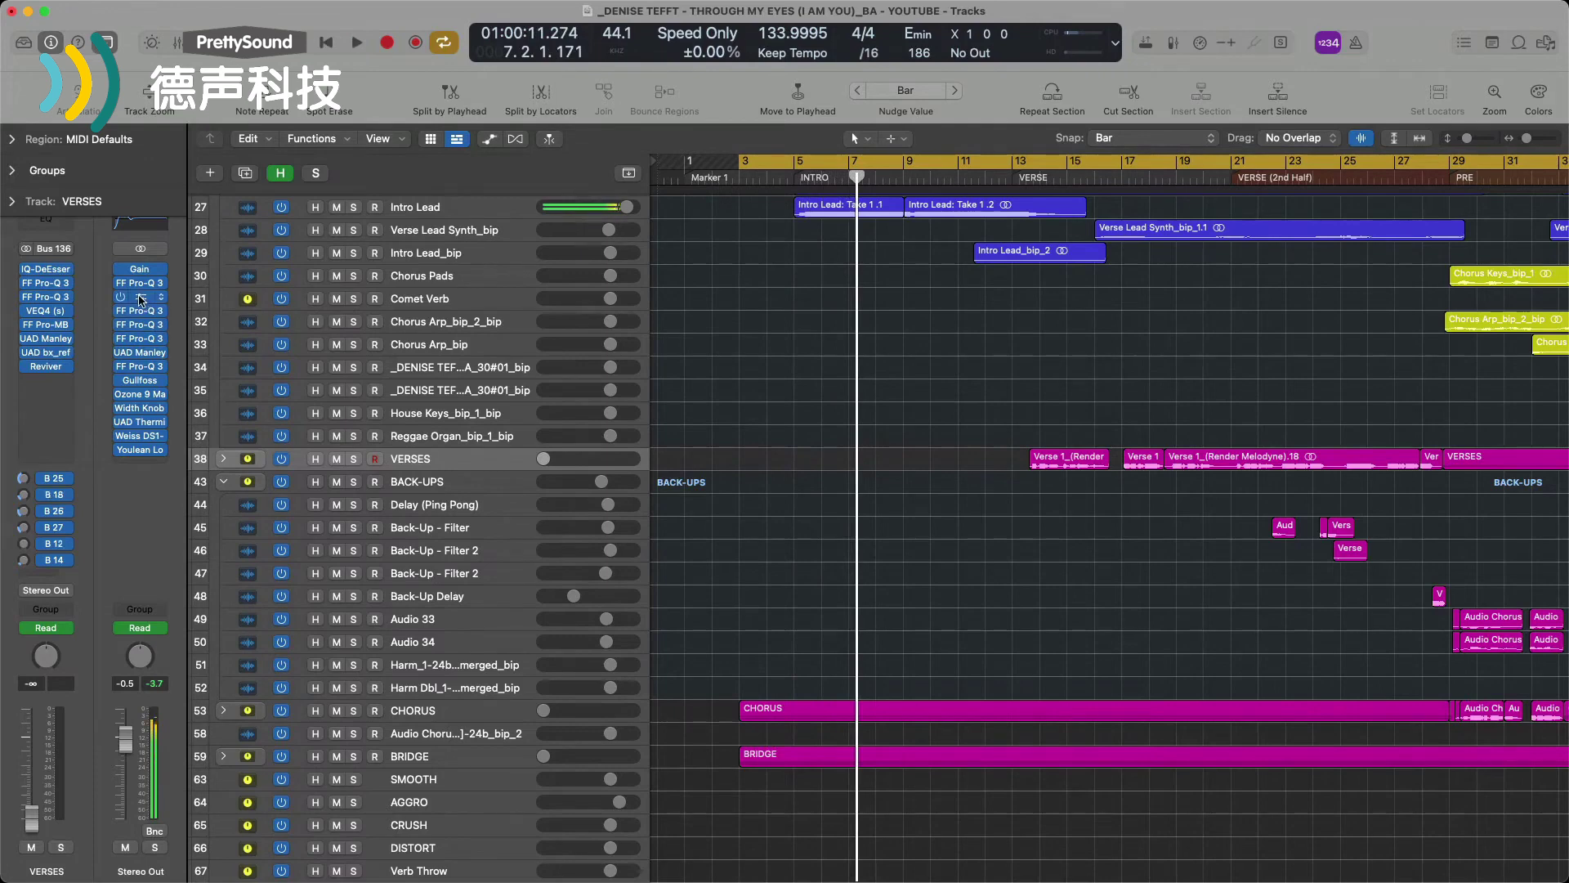
{"action": "left_click", "coordinate": [142, 310]}
{"action": "left_click_drag", "start_coordinate": [736, 124], "coordinate": [872, 94]}
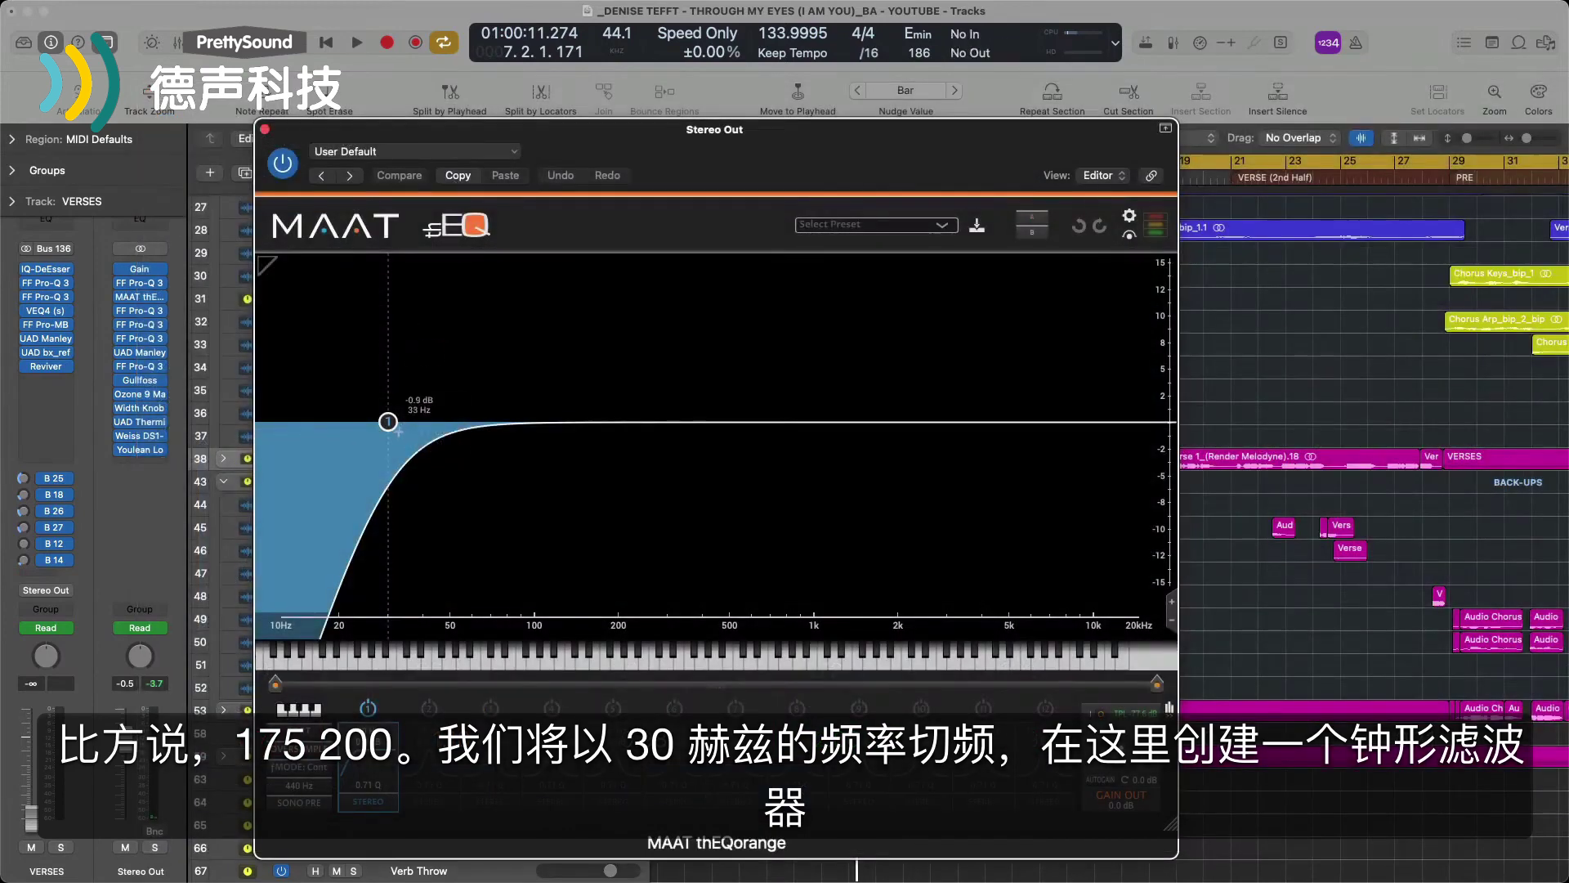
Add a small bell boost and a narrow third-band cut lowered to about 177 Hz
{"action": "mouse_move", "coordinate": [549, 419]}
{"action": "left_mouse_down"}
{"action": "mouse_move", "coordinate": [581, 408]}
{"action": "mouse_move", "coordinate": [544, 397]}
{"action": "left_mouse_up"}
{"action": "scroll", "coordinate": [543, 396], "scroll_direction": "up", "scroll_amount": 5}
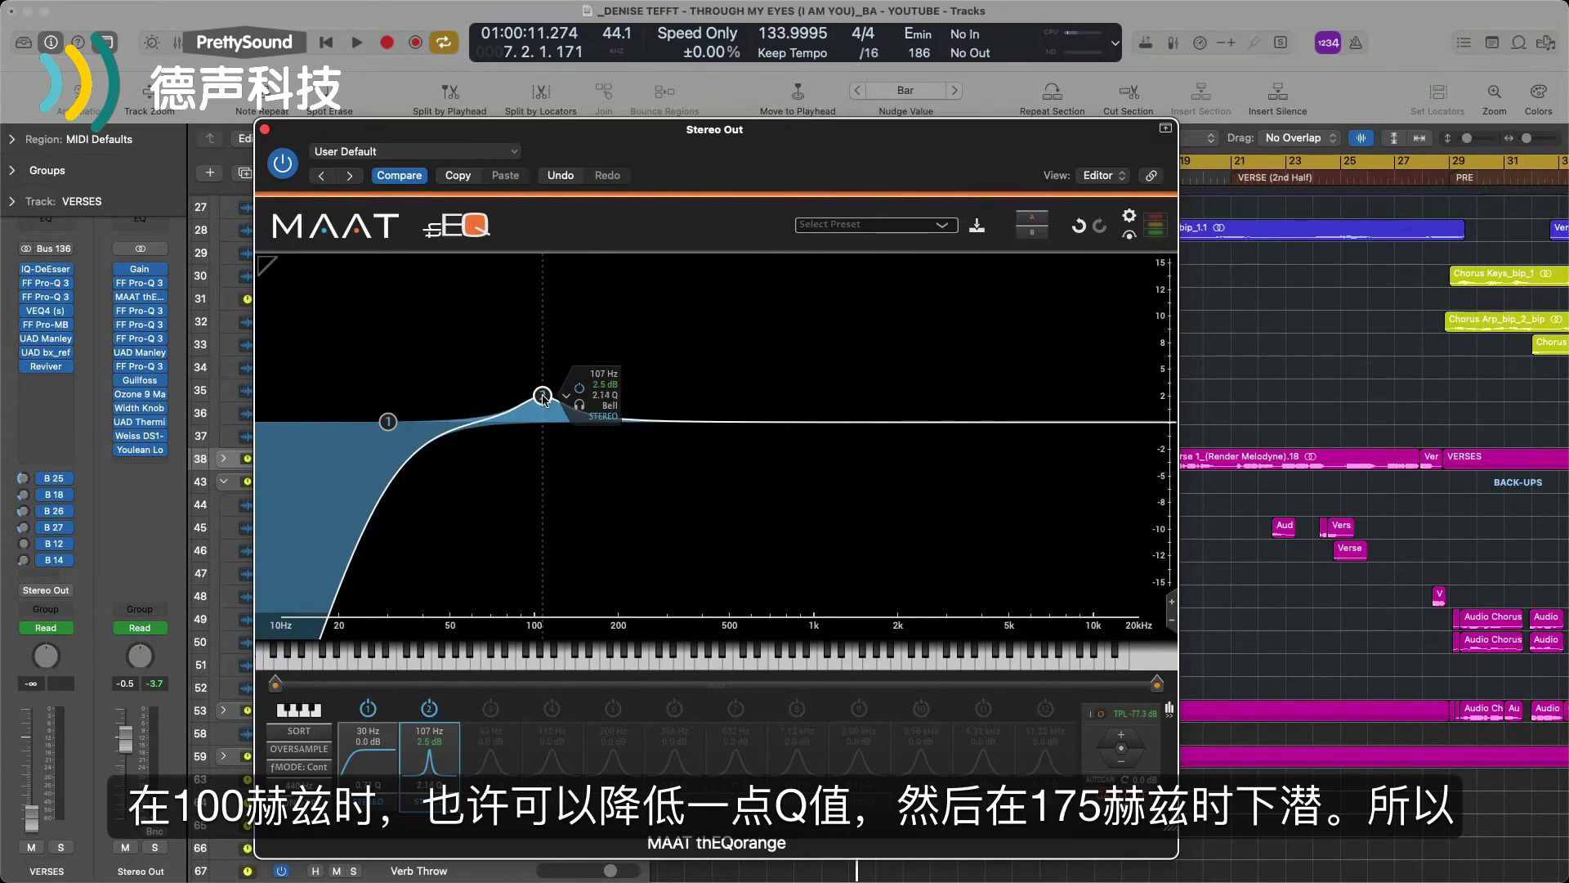
{"action": "double_click", "coordinate": [630, 421]}
{"action": "left_click_drag", "start_coordinate": [631, 421], "coordinate": [604, 441]}
{"action": "scroll", "coordinate": [639, 441], "scroll_direction": "up", "scroll_amount": 5}
{"action": "scroll", "coordinate": [625, 452], "scroll_direction": "up", "scroll_amount": 2}
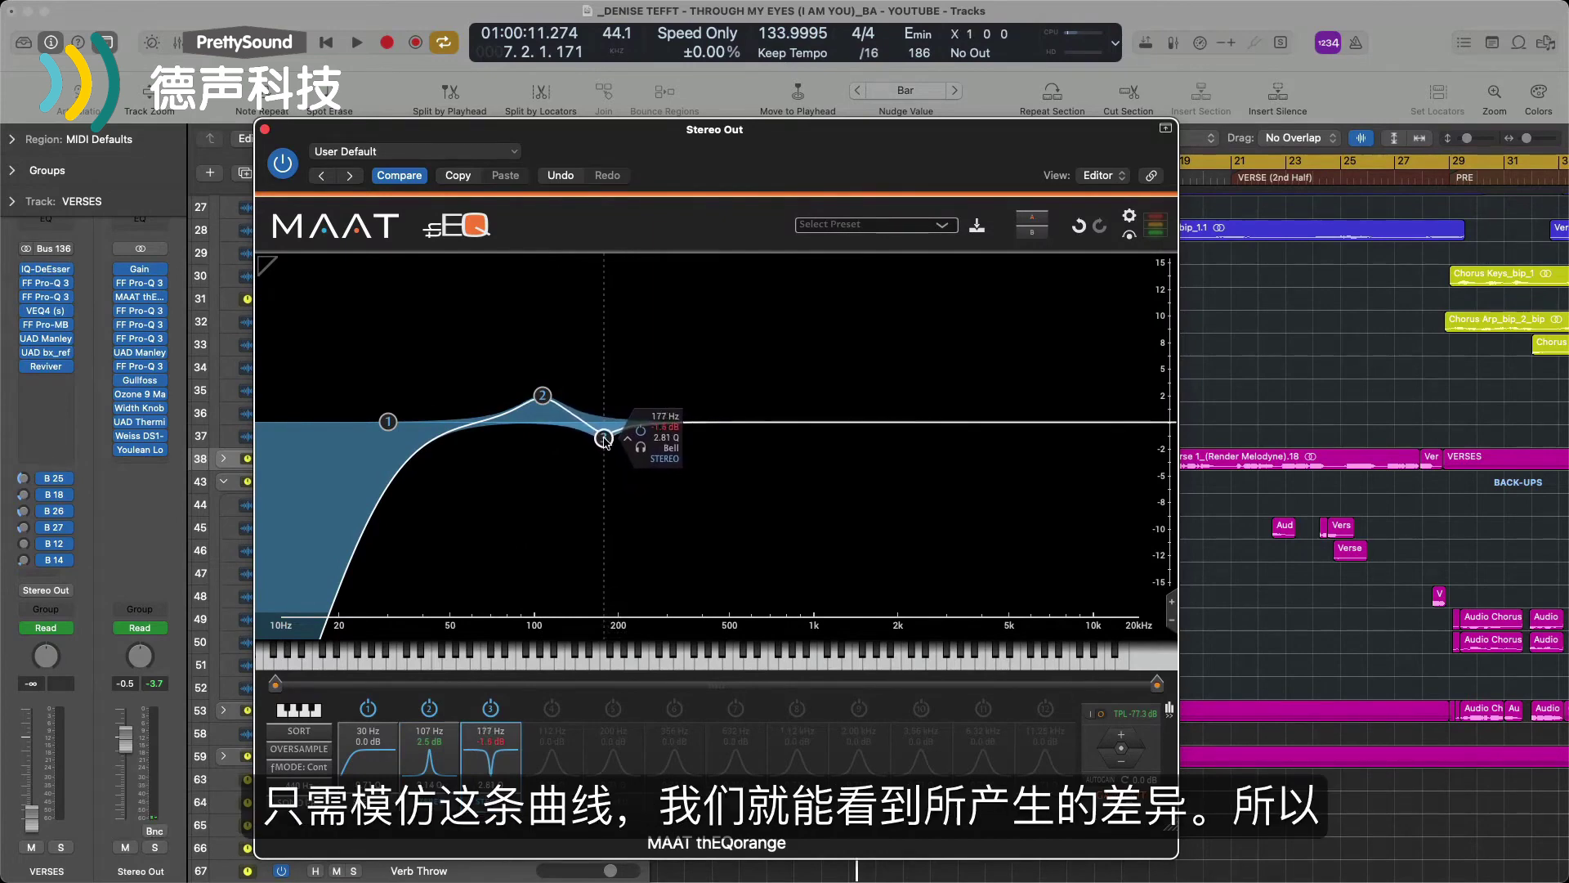
Dismiss the OVERSAMPLE tooltip and start the song playing
{"action": "left_click", "coordinate": [324, 751]}
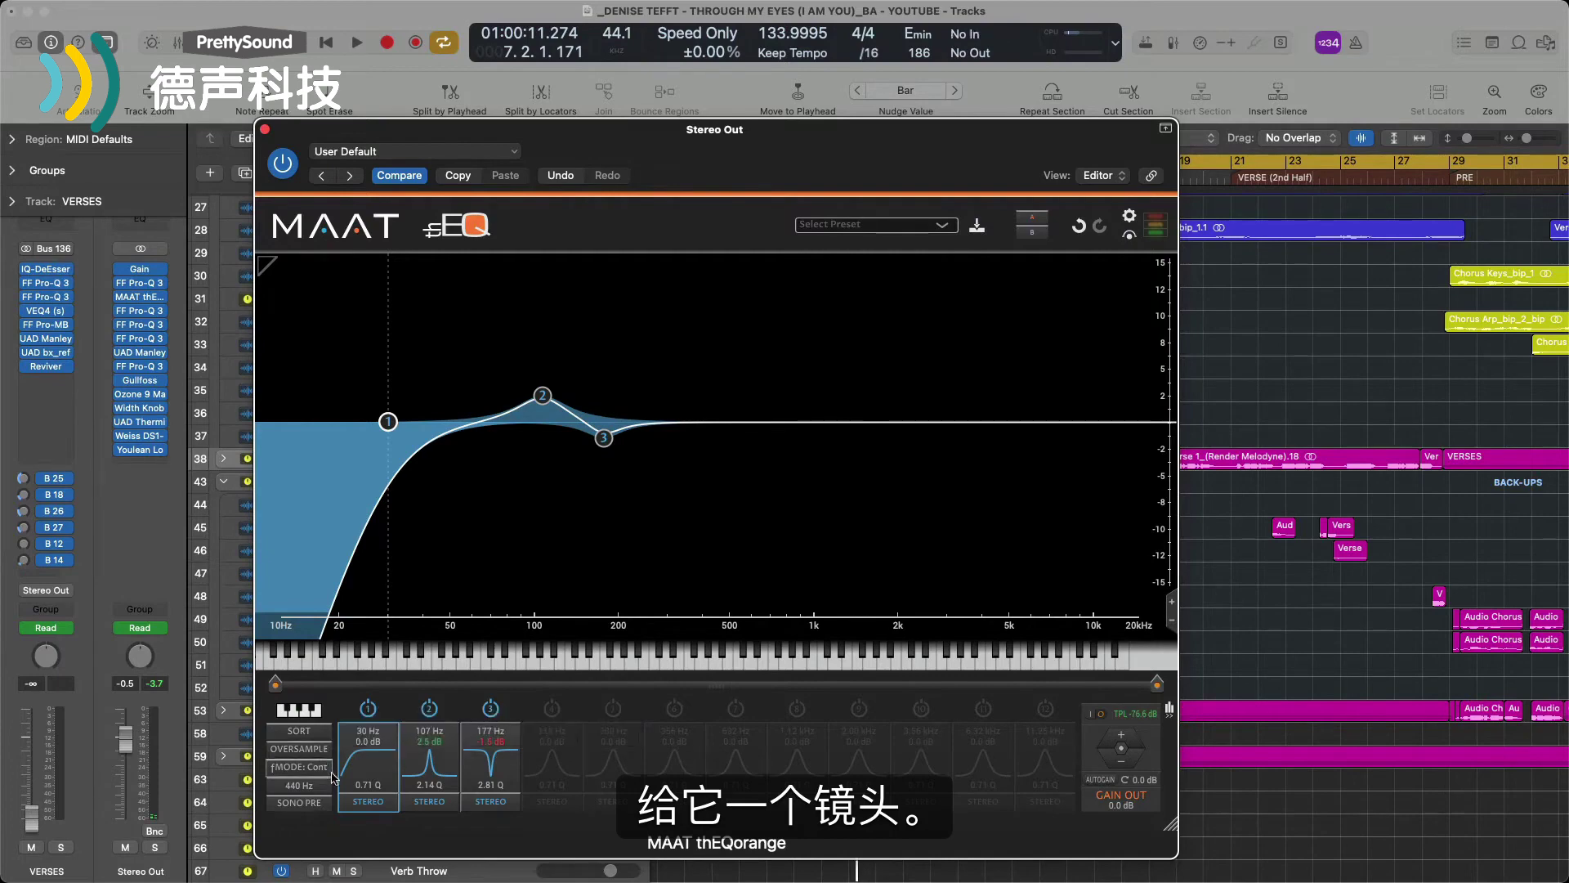
{"action": "key", "text": "space"}
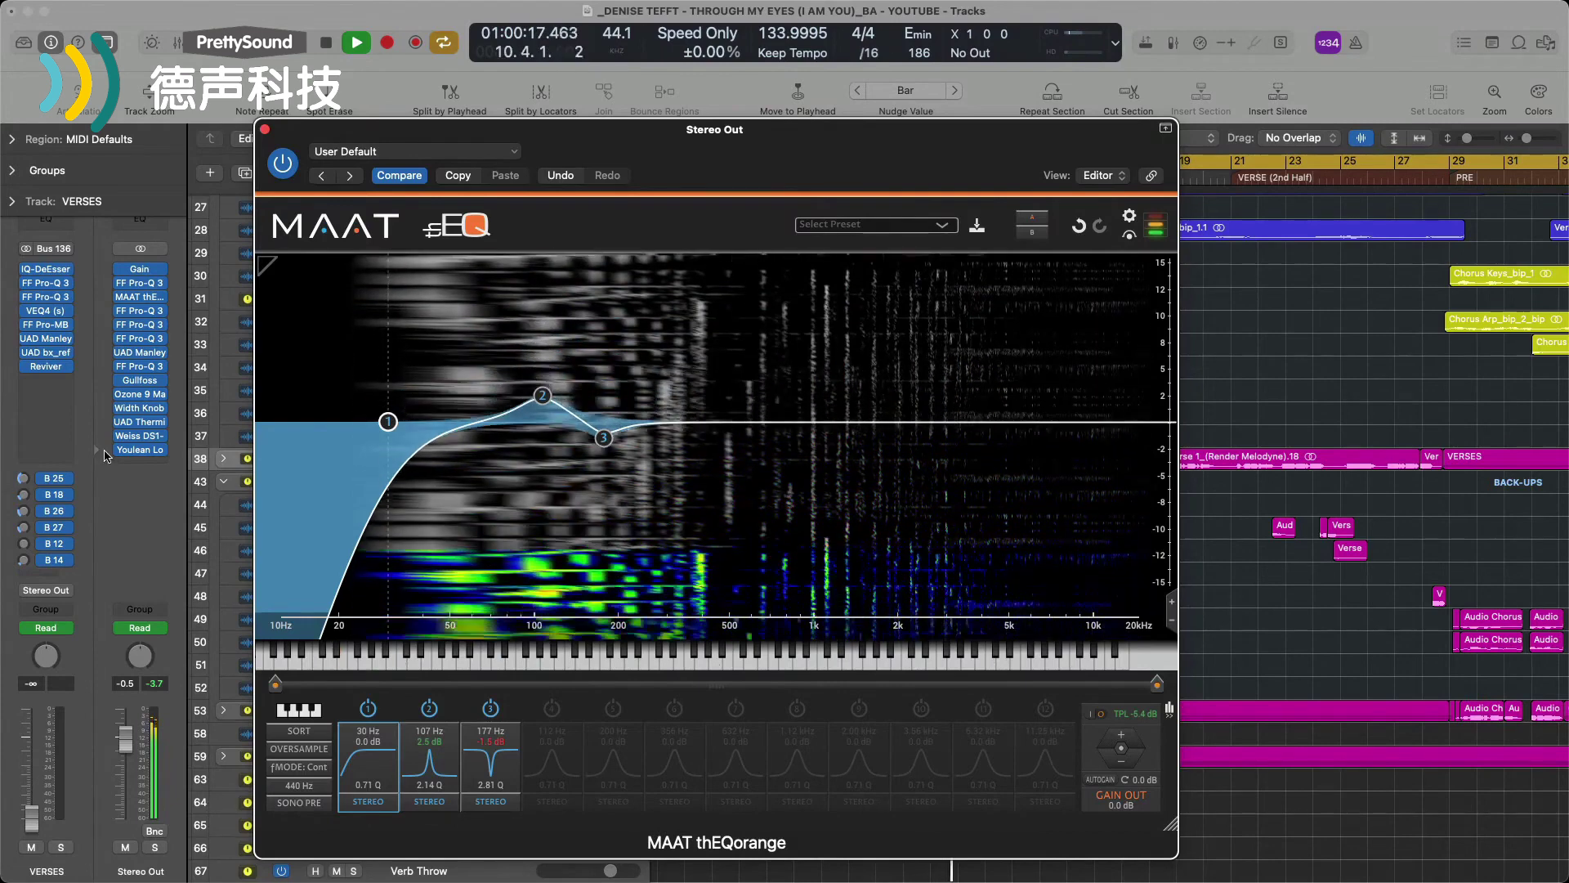
Stop playback and bring up Stereo Out's Pro-Q 3 with its 20 Hz and 20 kHz brickwall cuts
{"action": "key", "text": "space"}
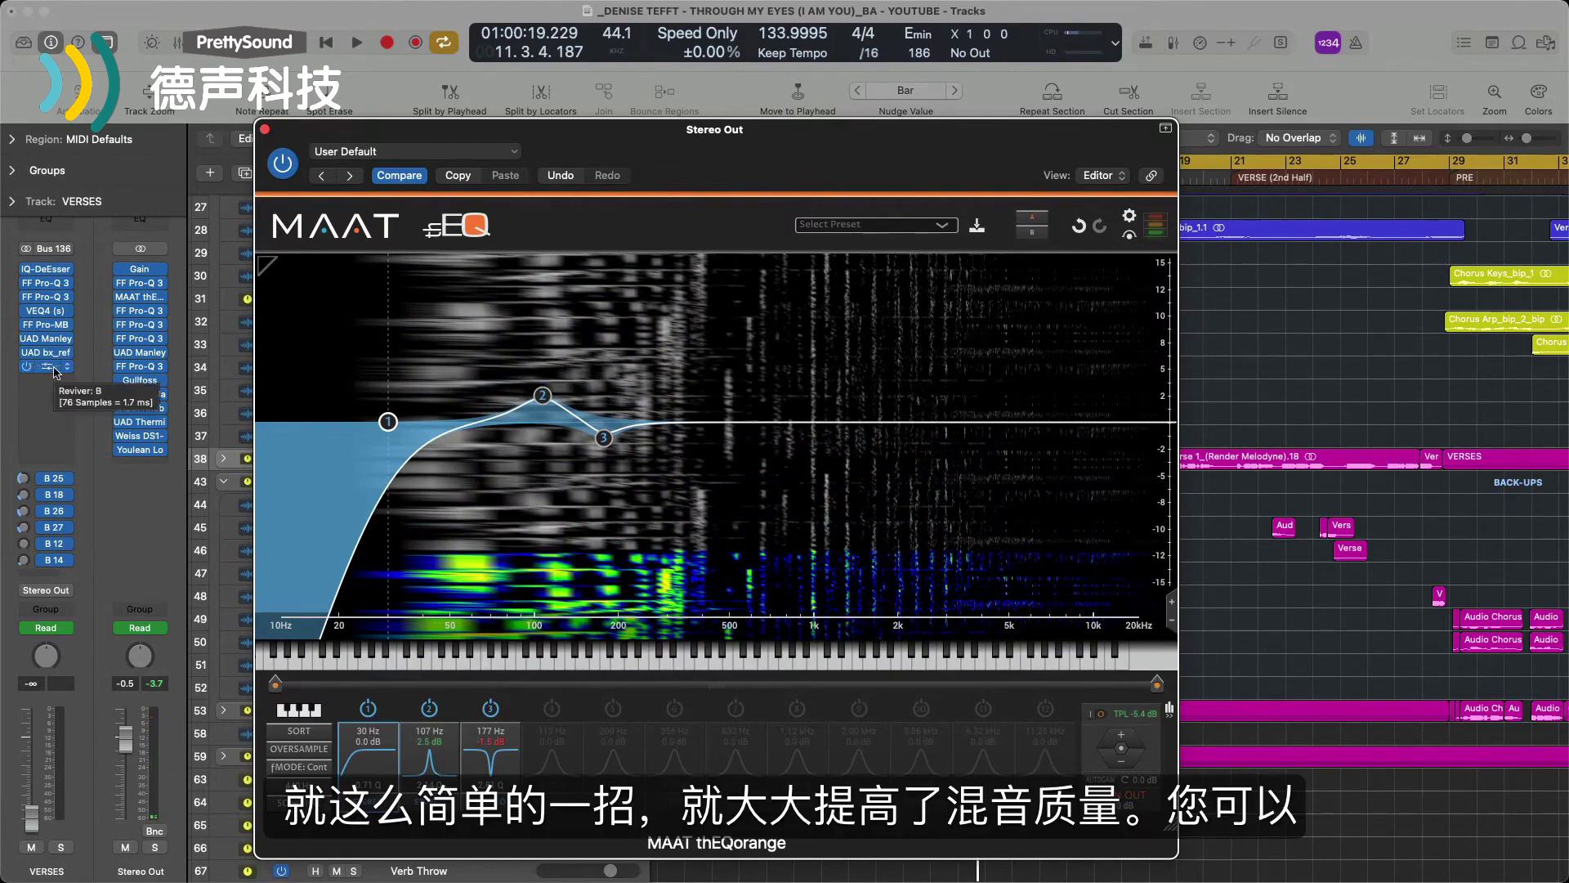
{"action": "left_click", "coordinate": [141, 284]}
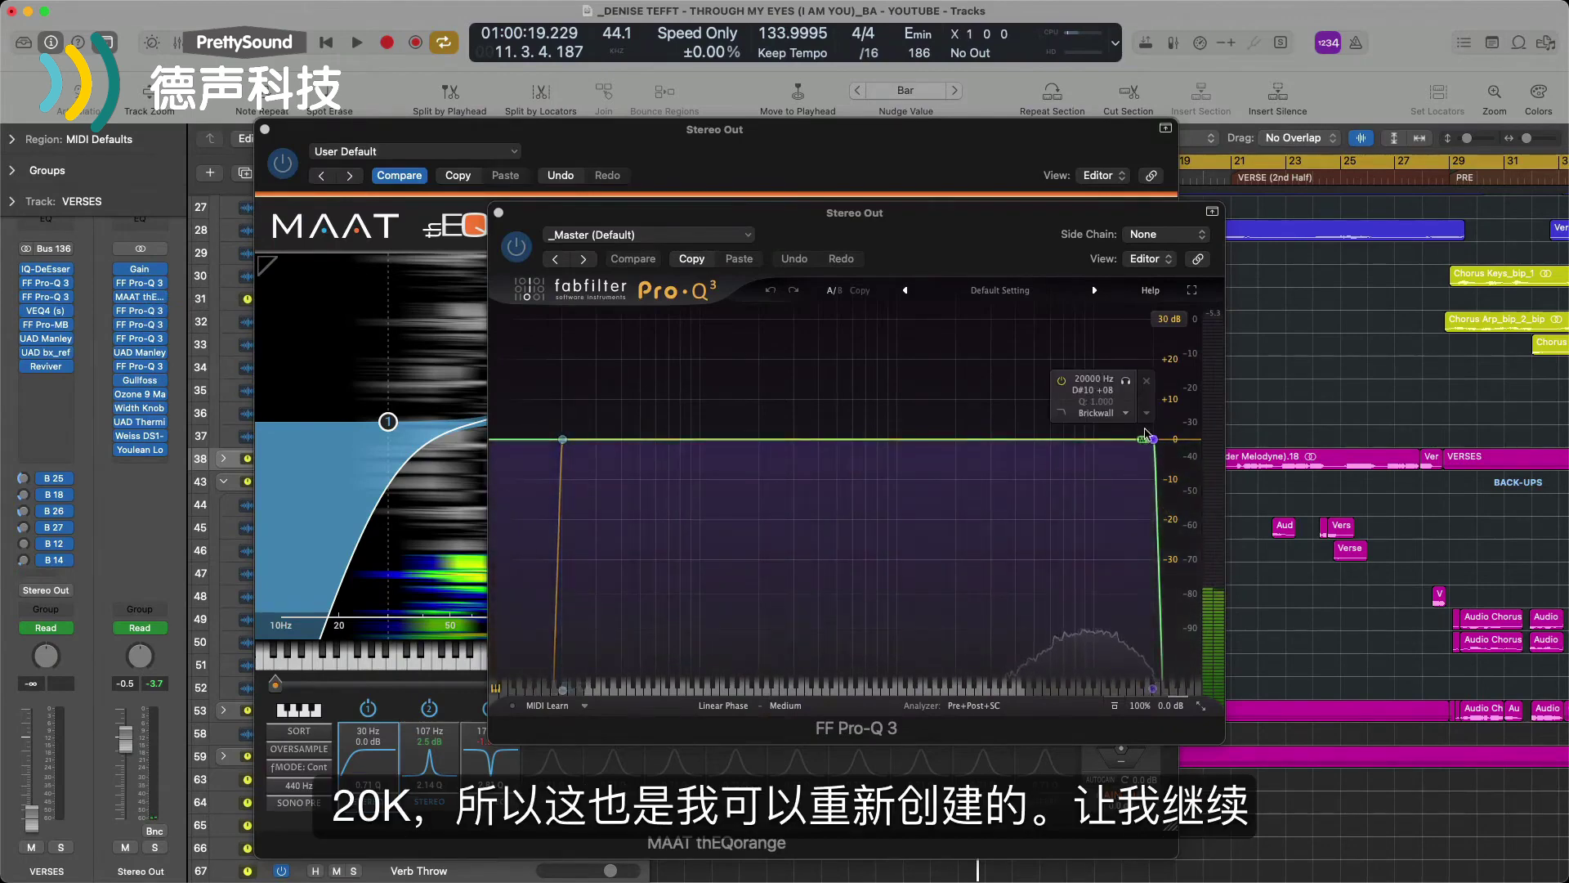
Close Pro-Q 3 and set its Stereo Out insert slot to No Plug-in
{"action": "left_click", "coordinate": [498, 212]}
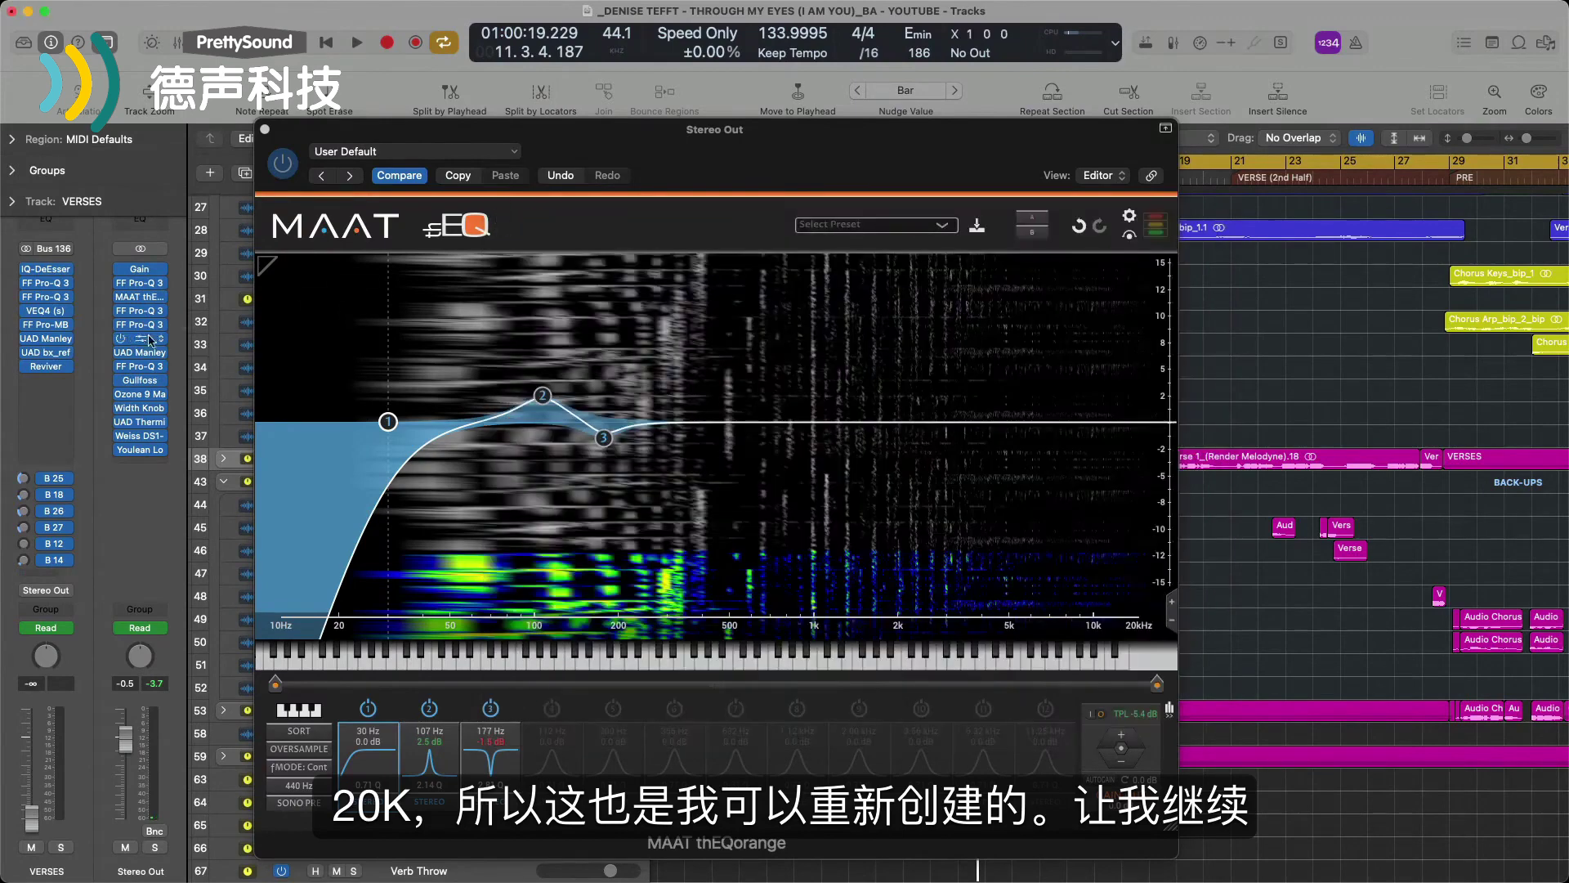
{"action": "left_click", "coordinate": [163, 286]}
{"action": "left_click", "coordinate": [176, 308]}
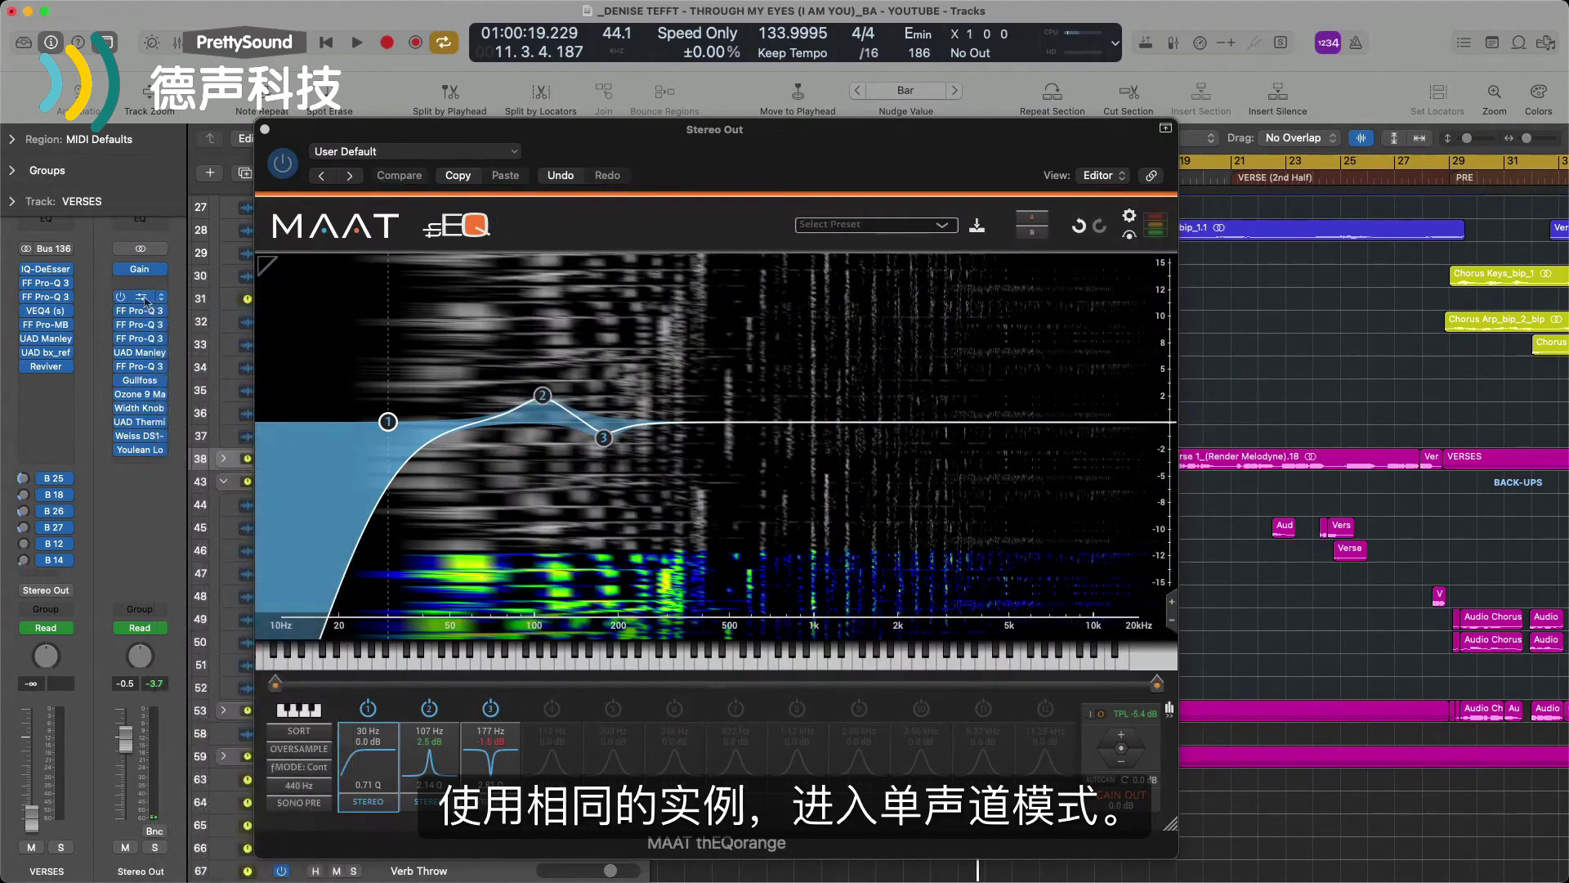
Add band 4 as a mono high cut at about 18.2 kHz and play the song through it
{"action": "double_click", "coordinate": [1014, 423]}
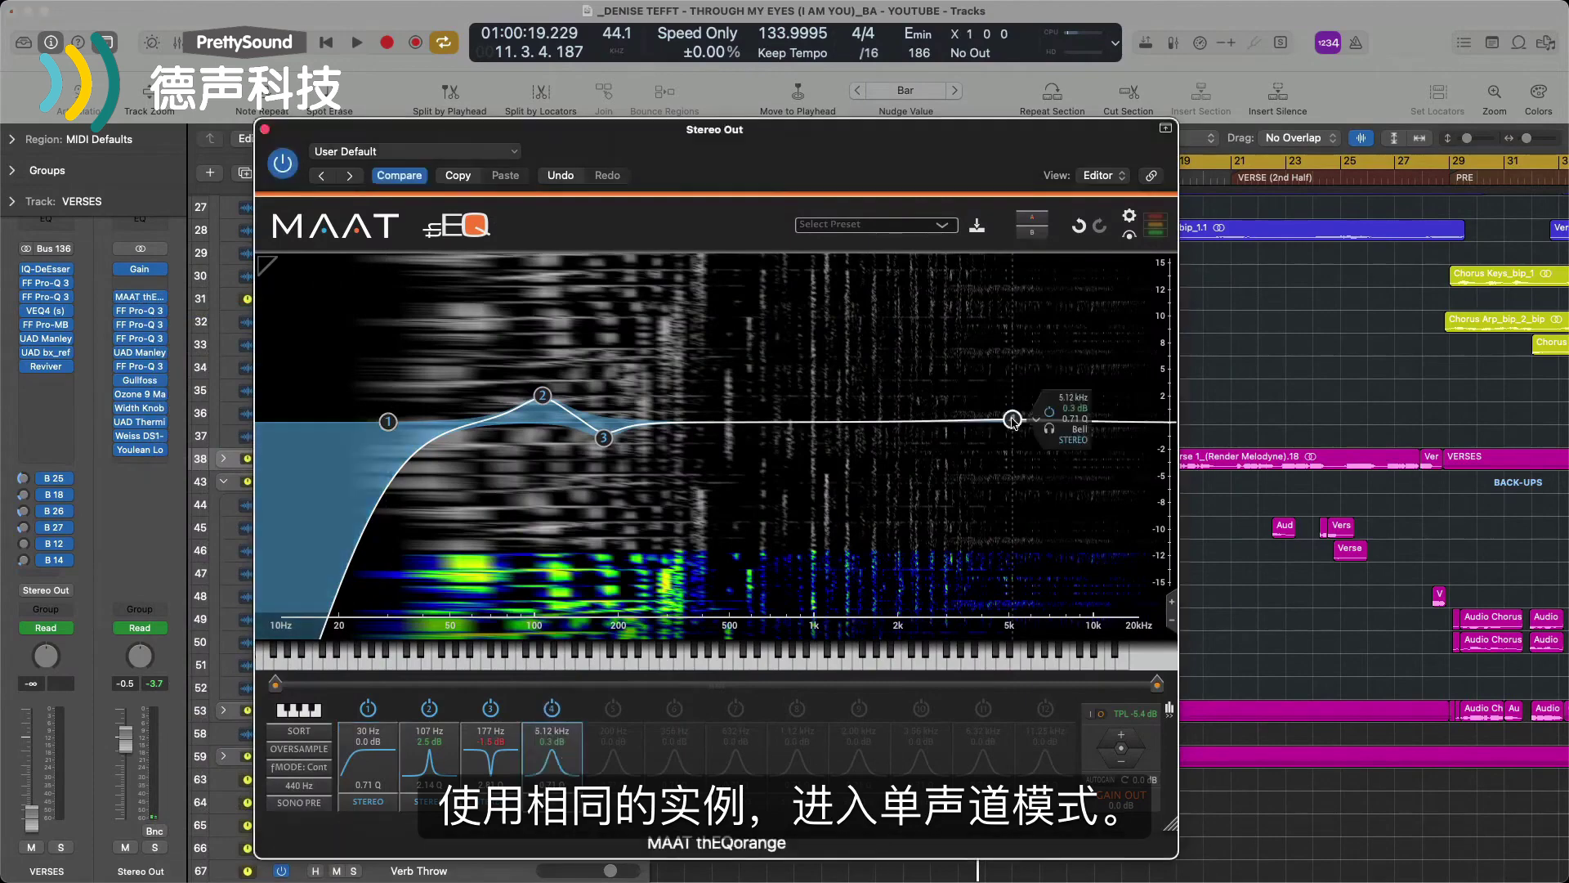
{"action": "left_click", "coordinate": [1073, 441]}
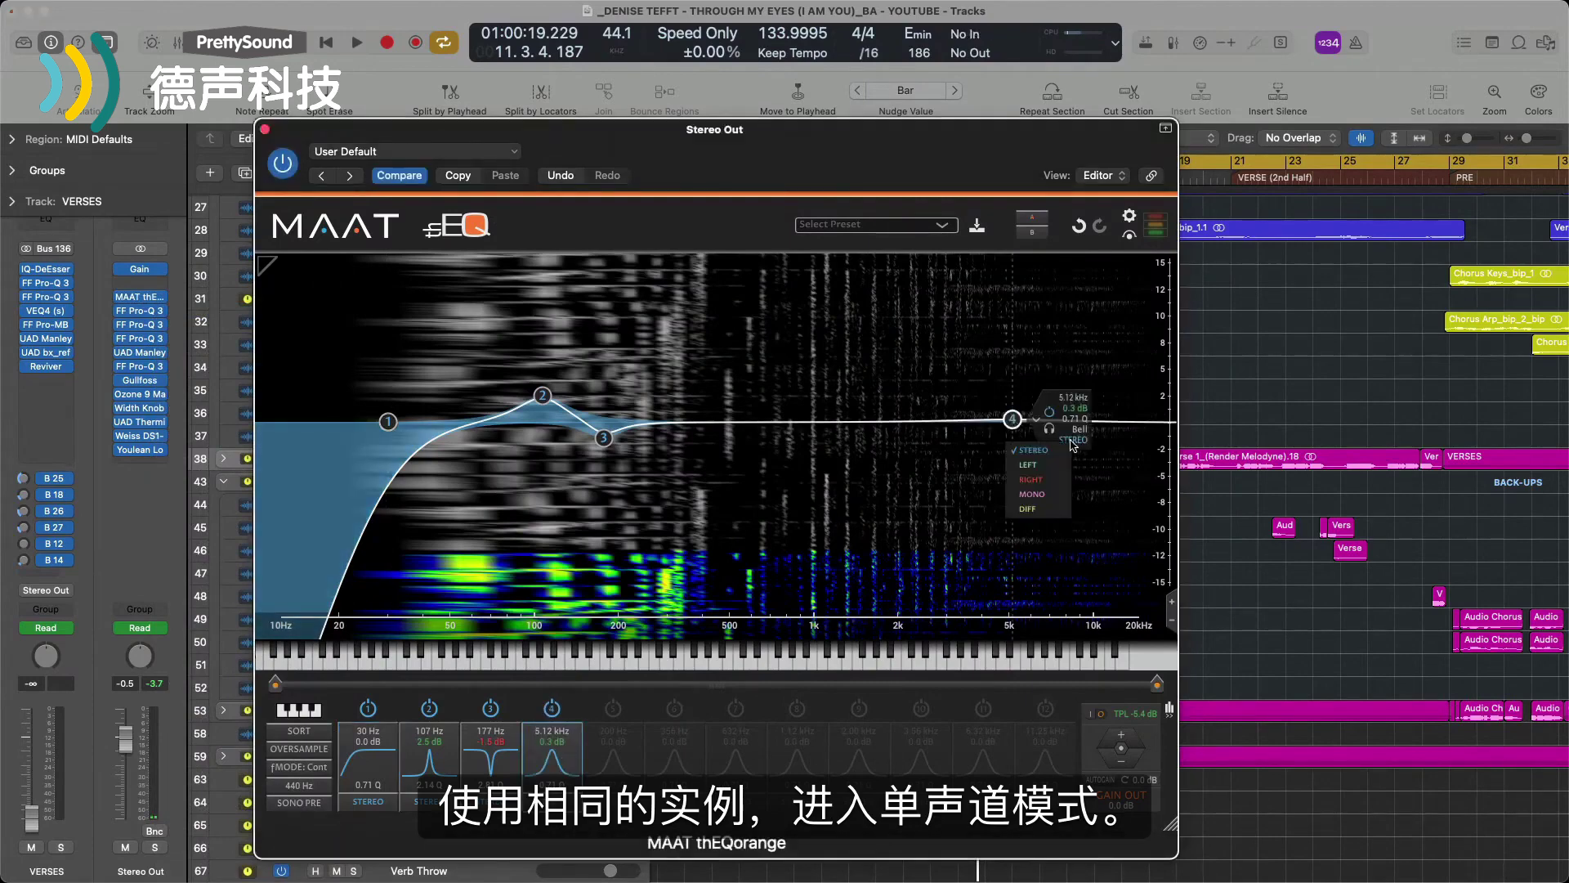
{"action": "left_click", "coordinate": [1033, 494]}
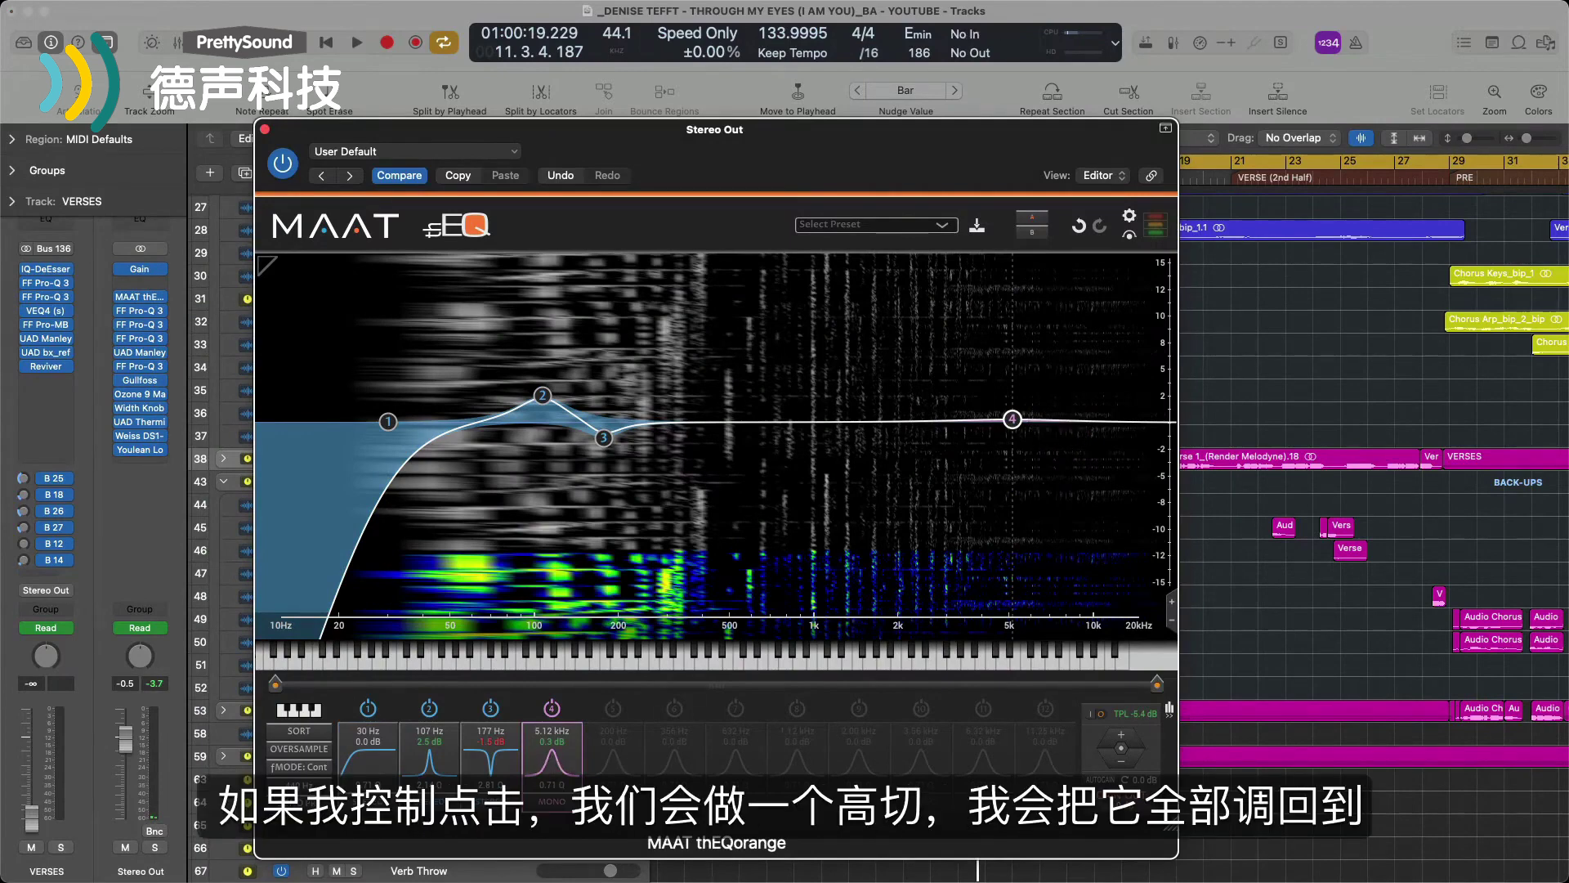
{"action": "left_click", "coordinate": [542, 753], "text": "ctrl"}
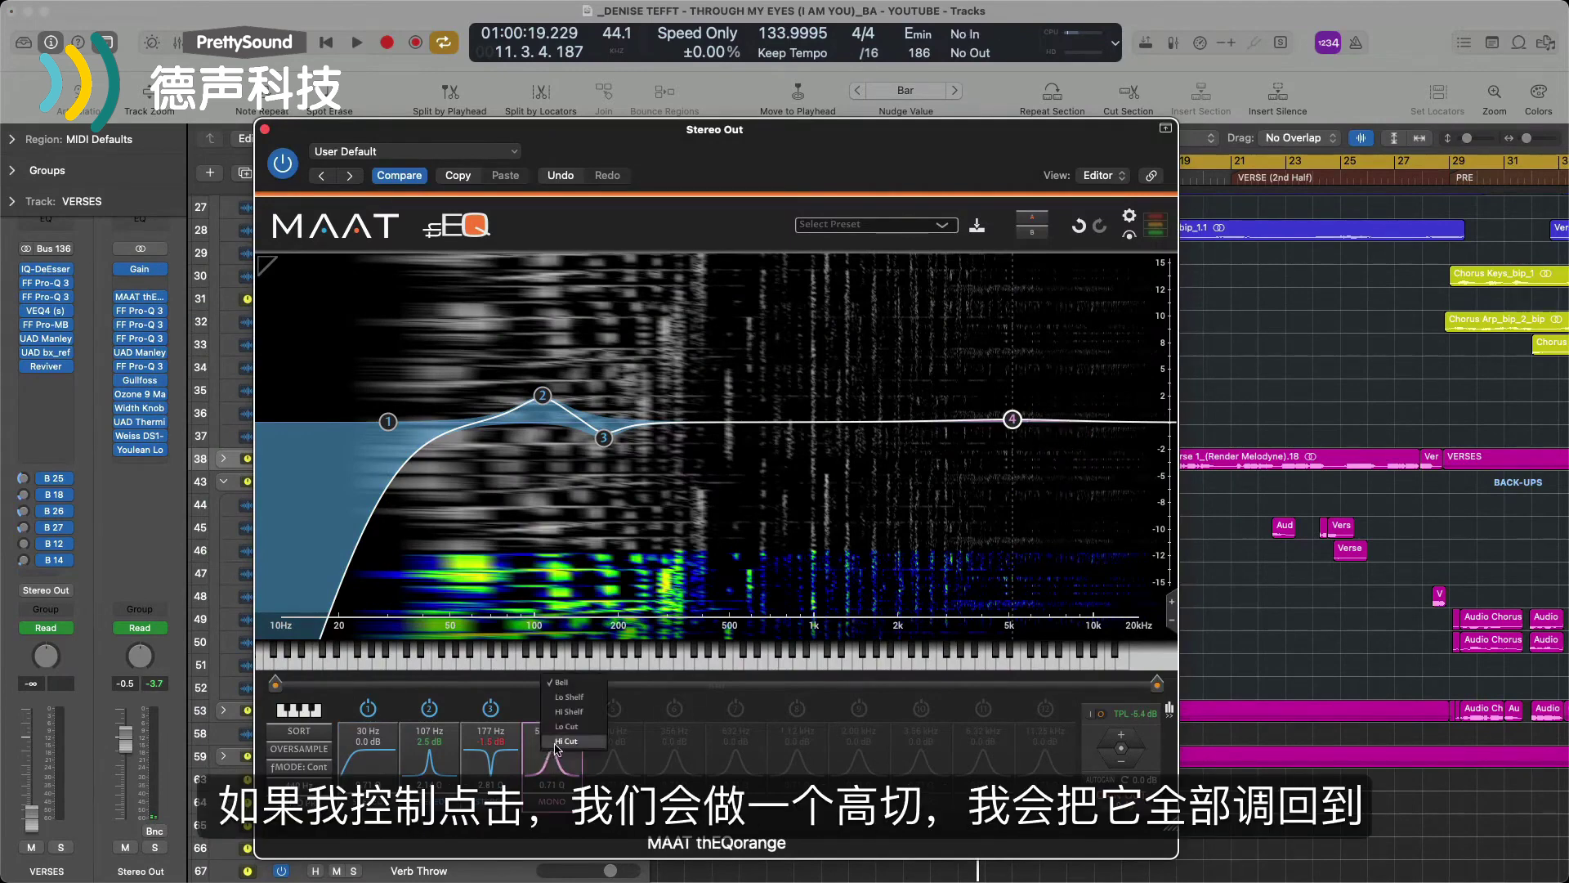
{"action": "left_click", "coordinate": [566, 742]}
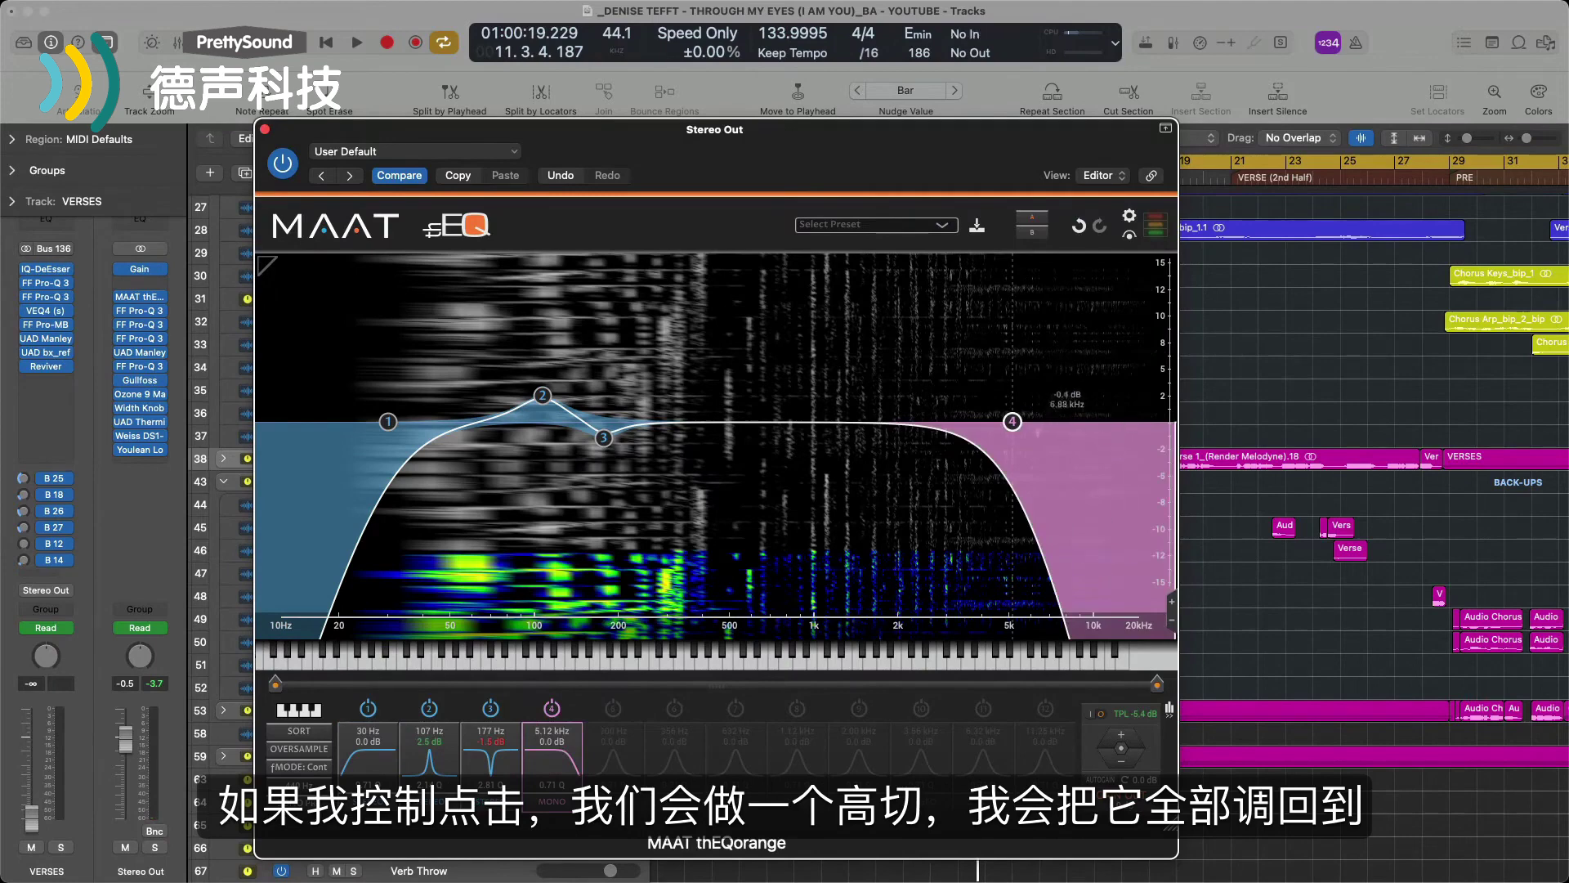
{"action": "left_click_drag", "start_coordinate": [1012, 420], "coordinate": [1168, 418]}
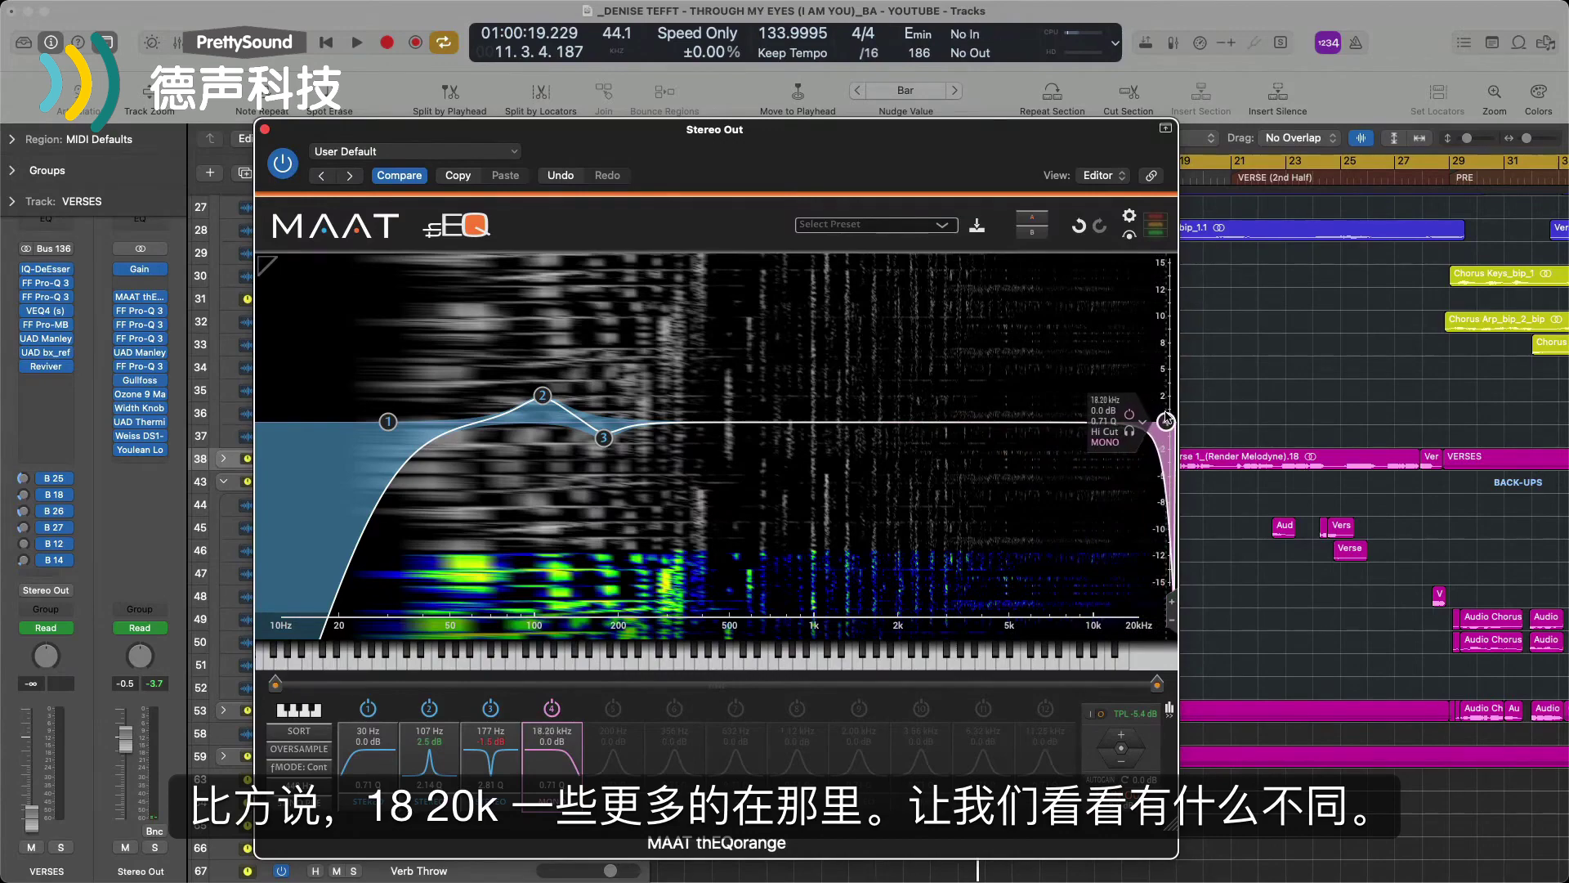
{"action": "left_click_drag", "start_coordinate": [752, 134], "coordinate": [795, 124]}
{"action": "key", "text": "space"}
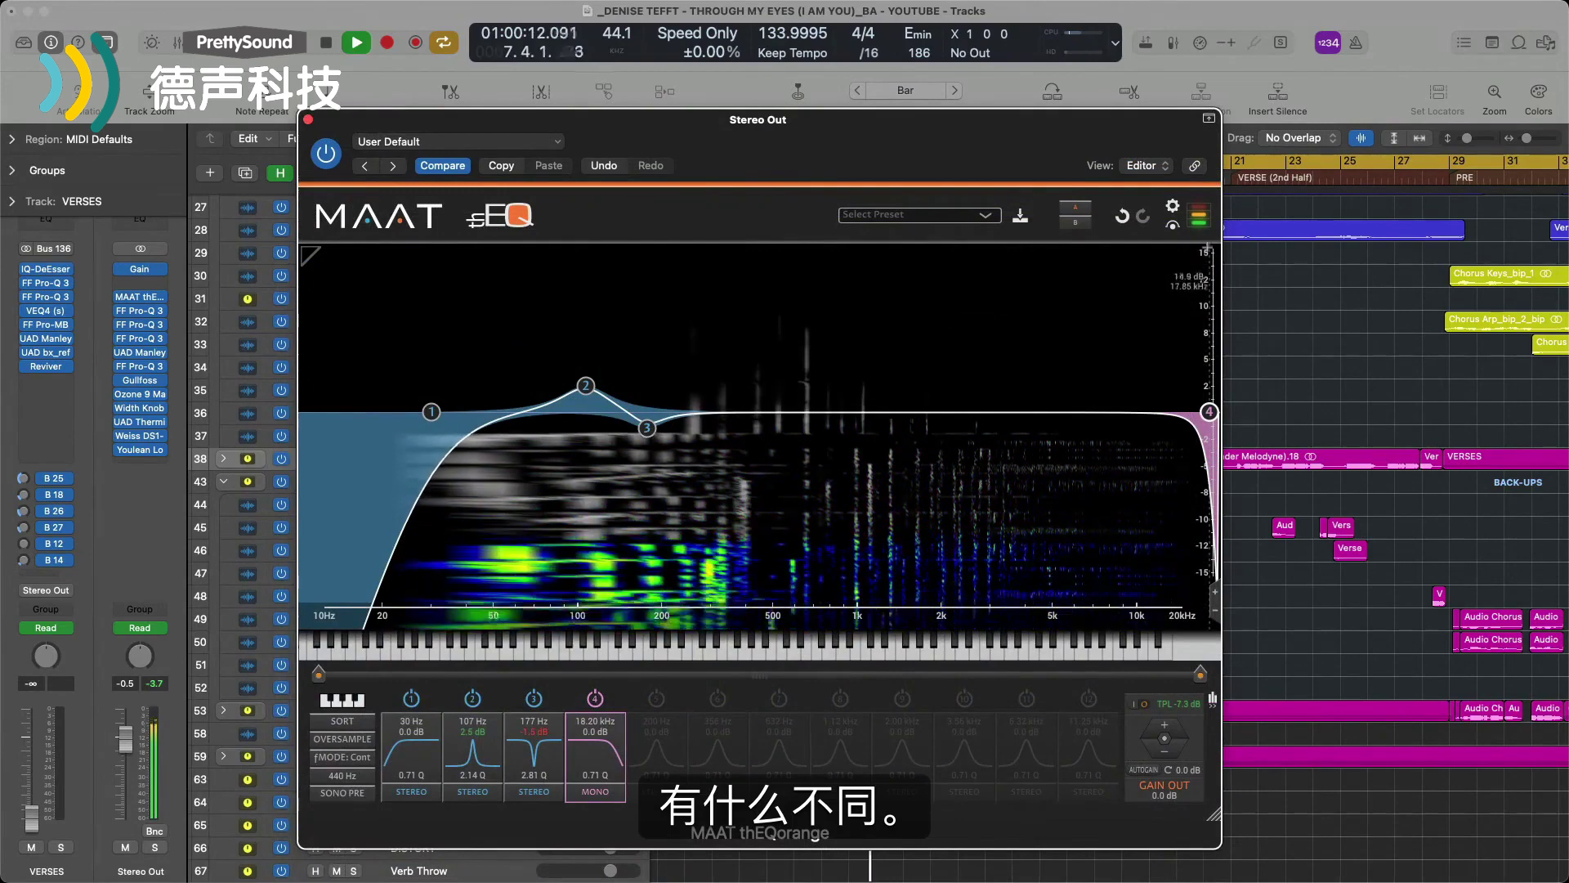
Stop playback, turn off Cycle, and shift the EQ window to reveal the track headers
{"action": "key", "text": "space"}
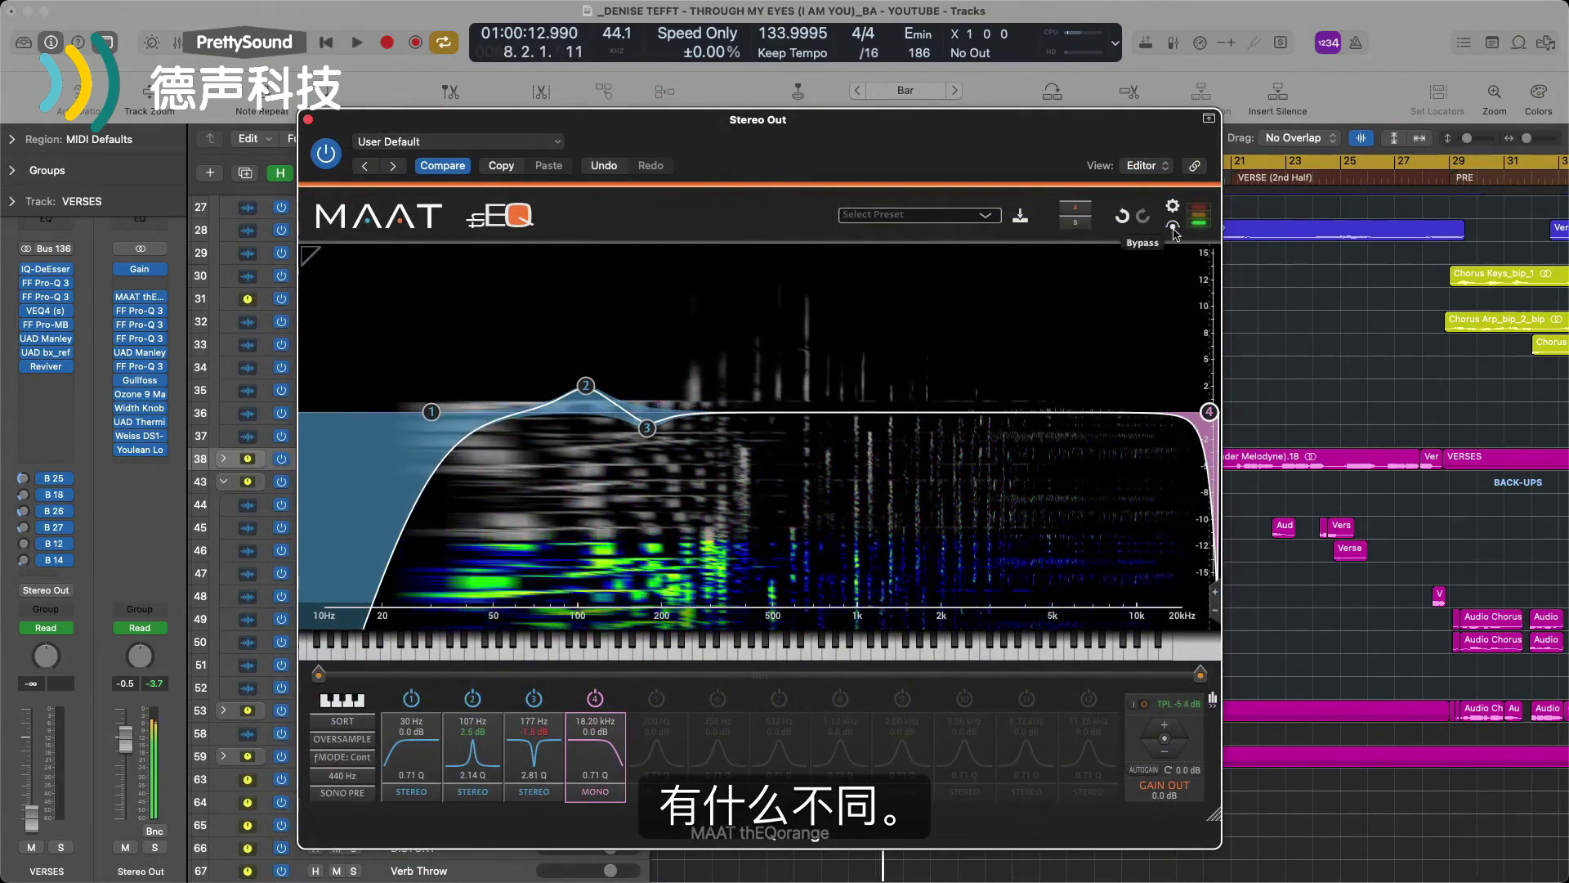
{"action": "key", "text": "c"}
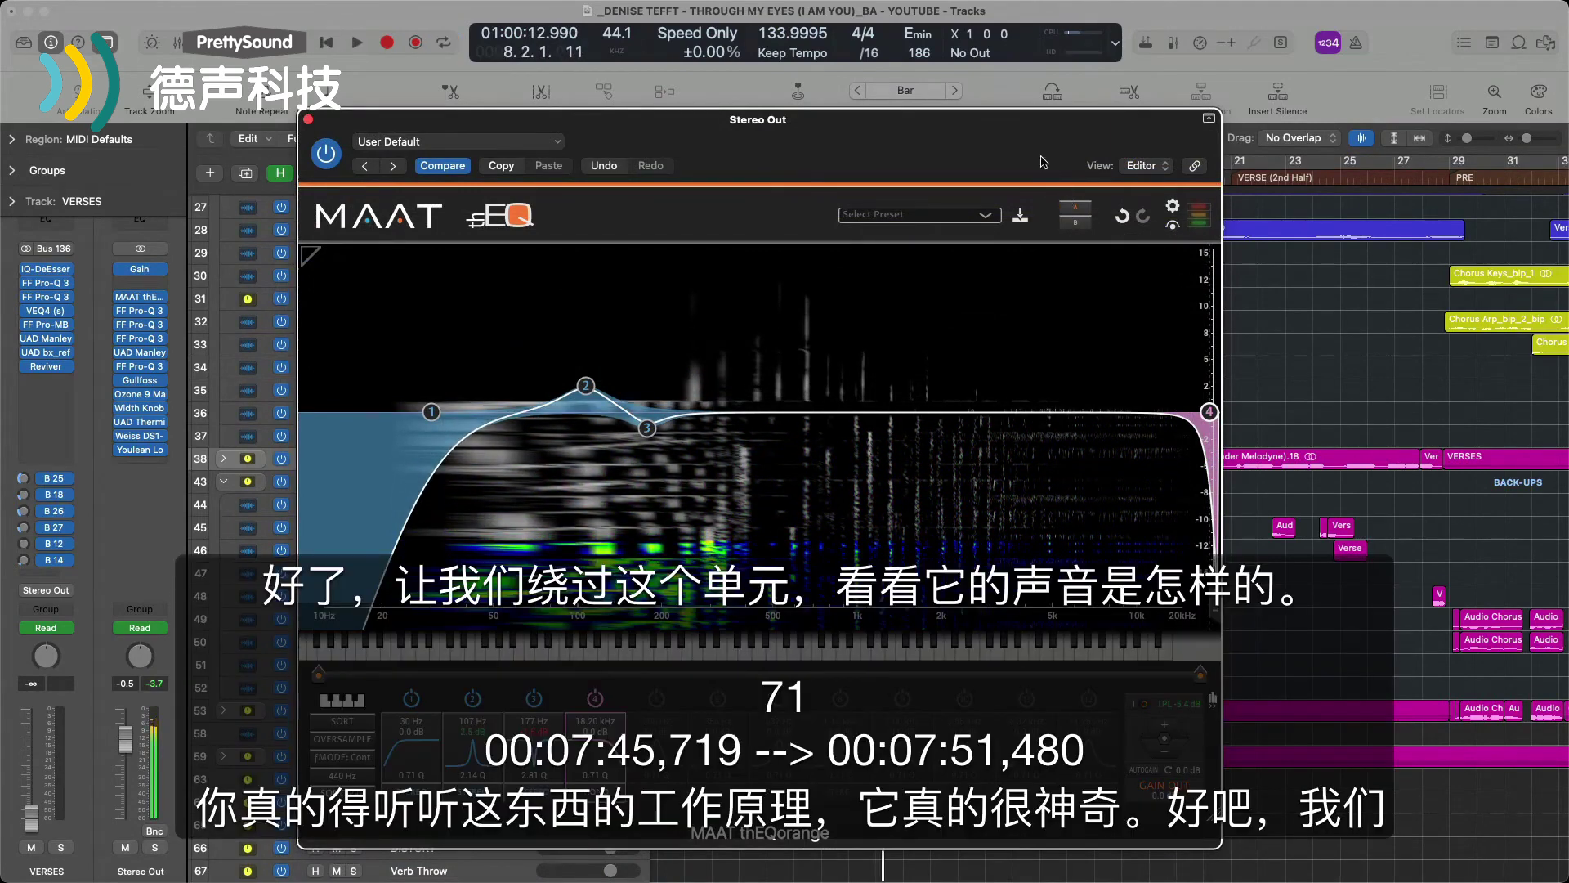
{"action": "left_click_drag", "start_coordinate": [898, 169], "coordinate": [776, 288]}
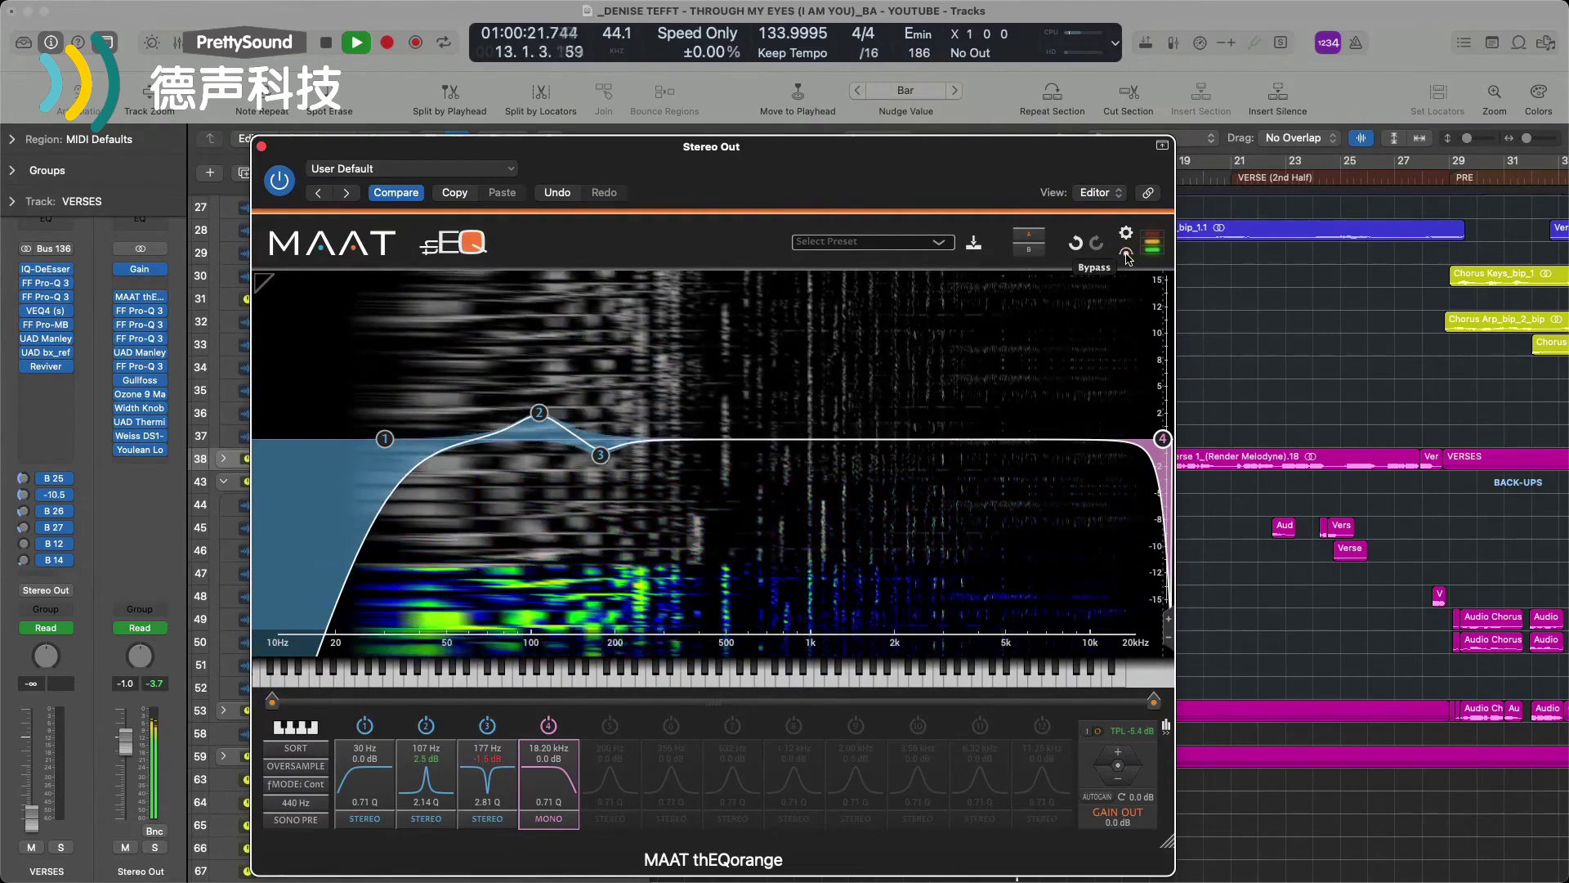
{"action": "key", "text": "space"}
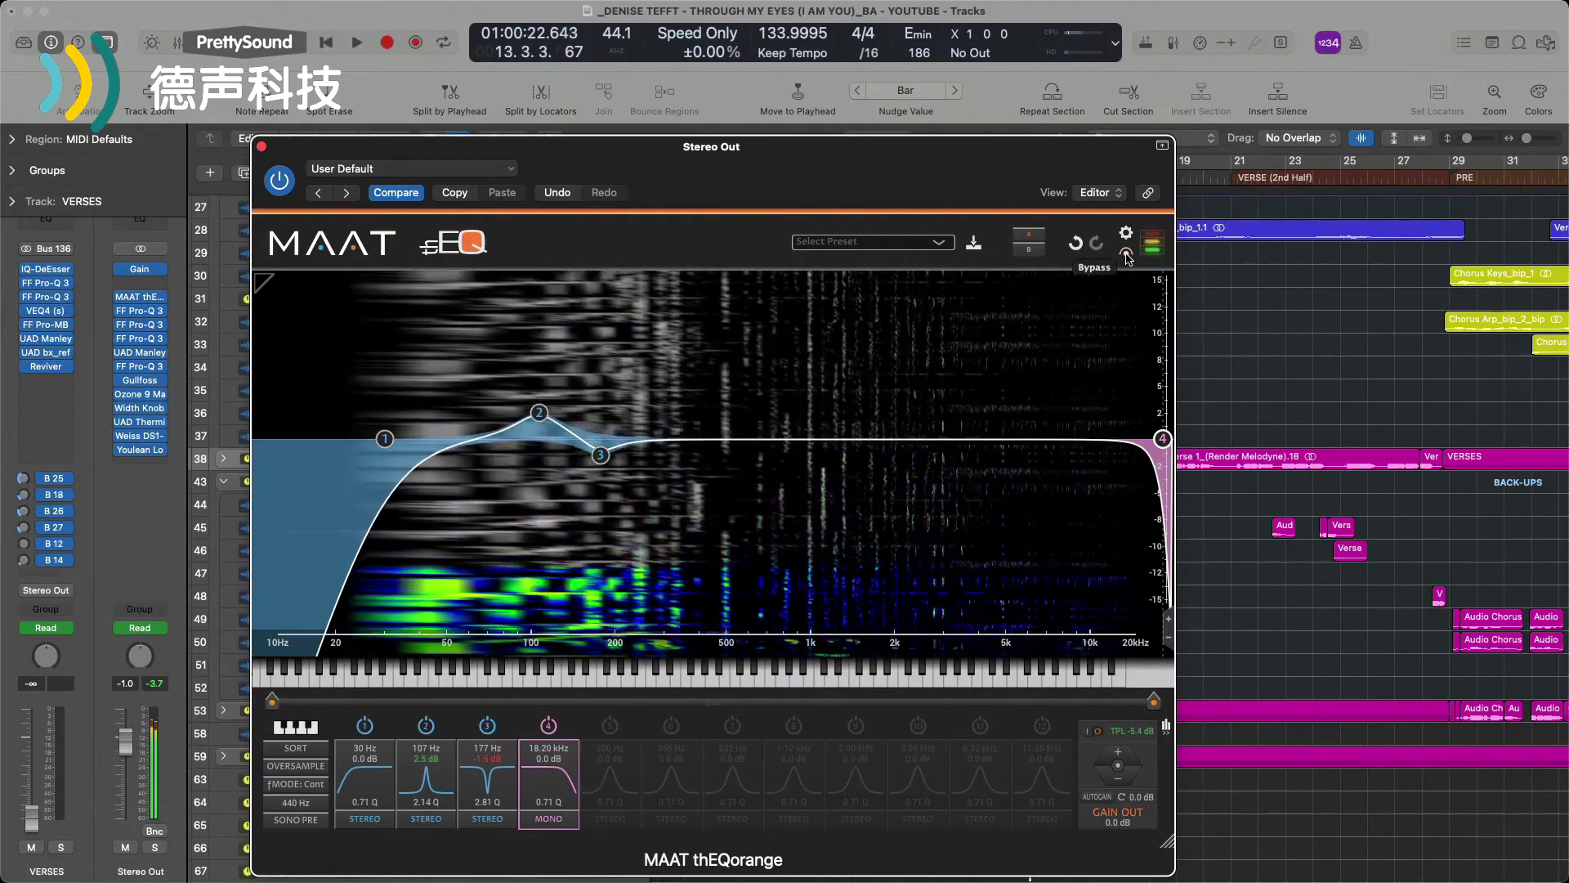
Close the thEQorange window and scroll the mixer over to the VERSES channel
{"action": "left_click", "coordinate": [262, 146]}
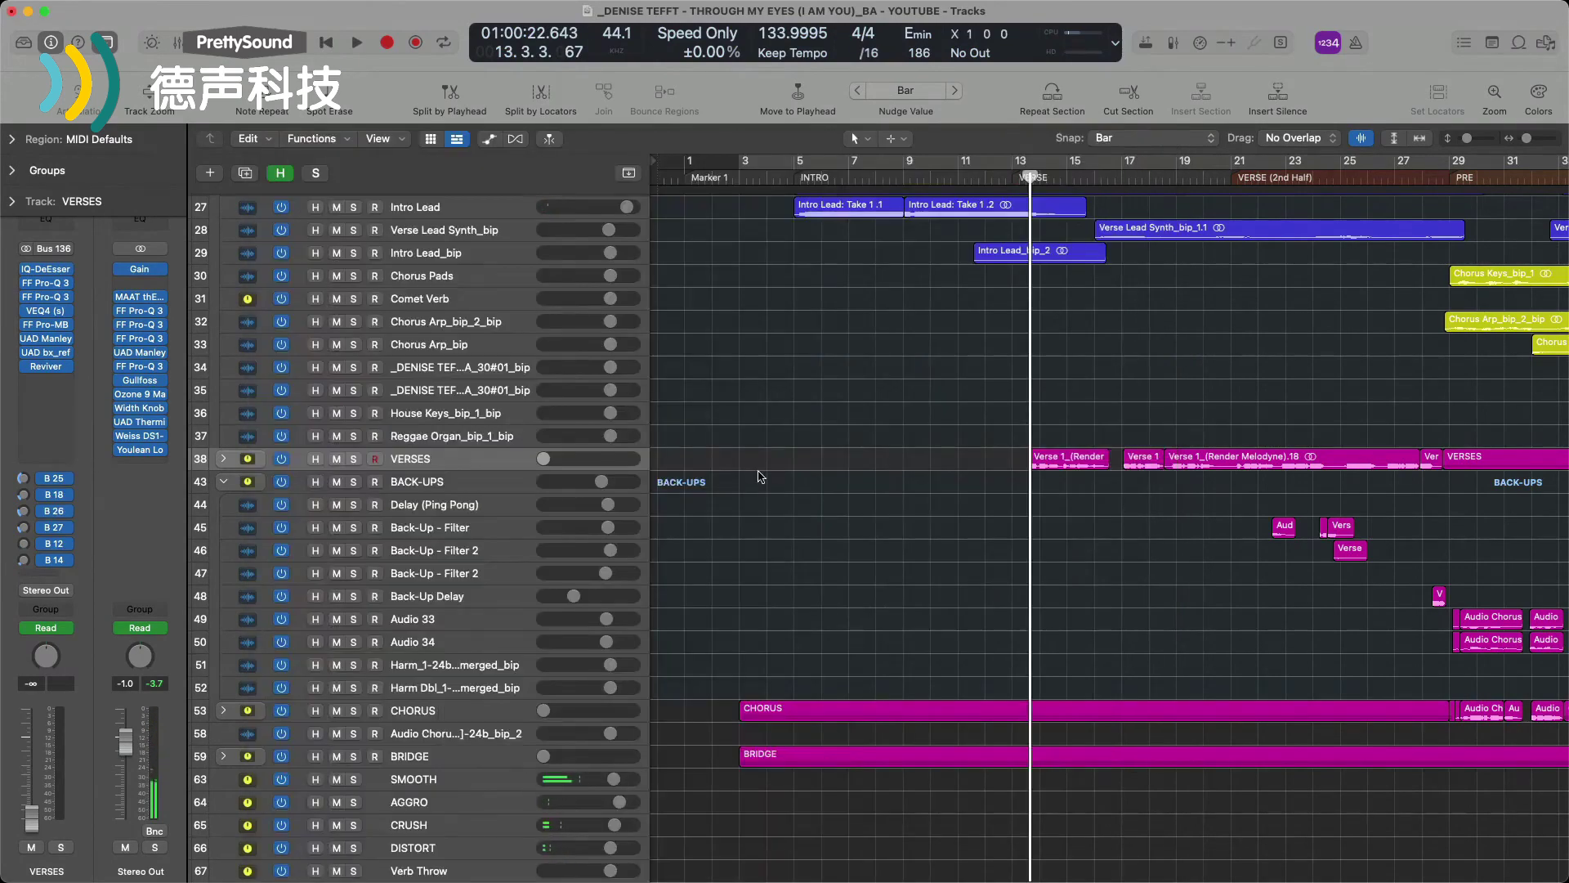
{"action": "scroll", "coordinate": [761, 477], "scroll_direction": "down", "scroll_amount": 5}
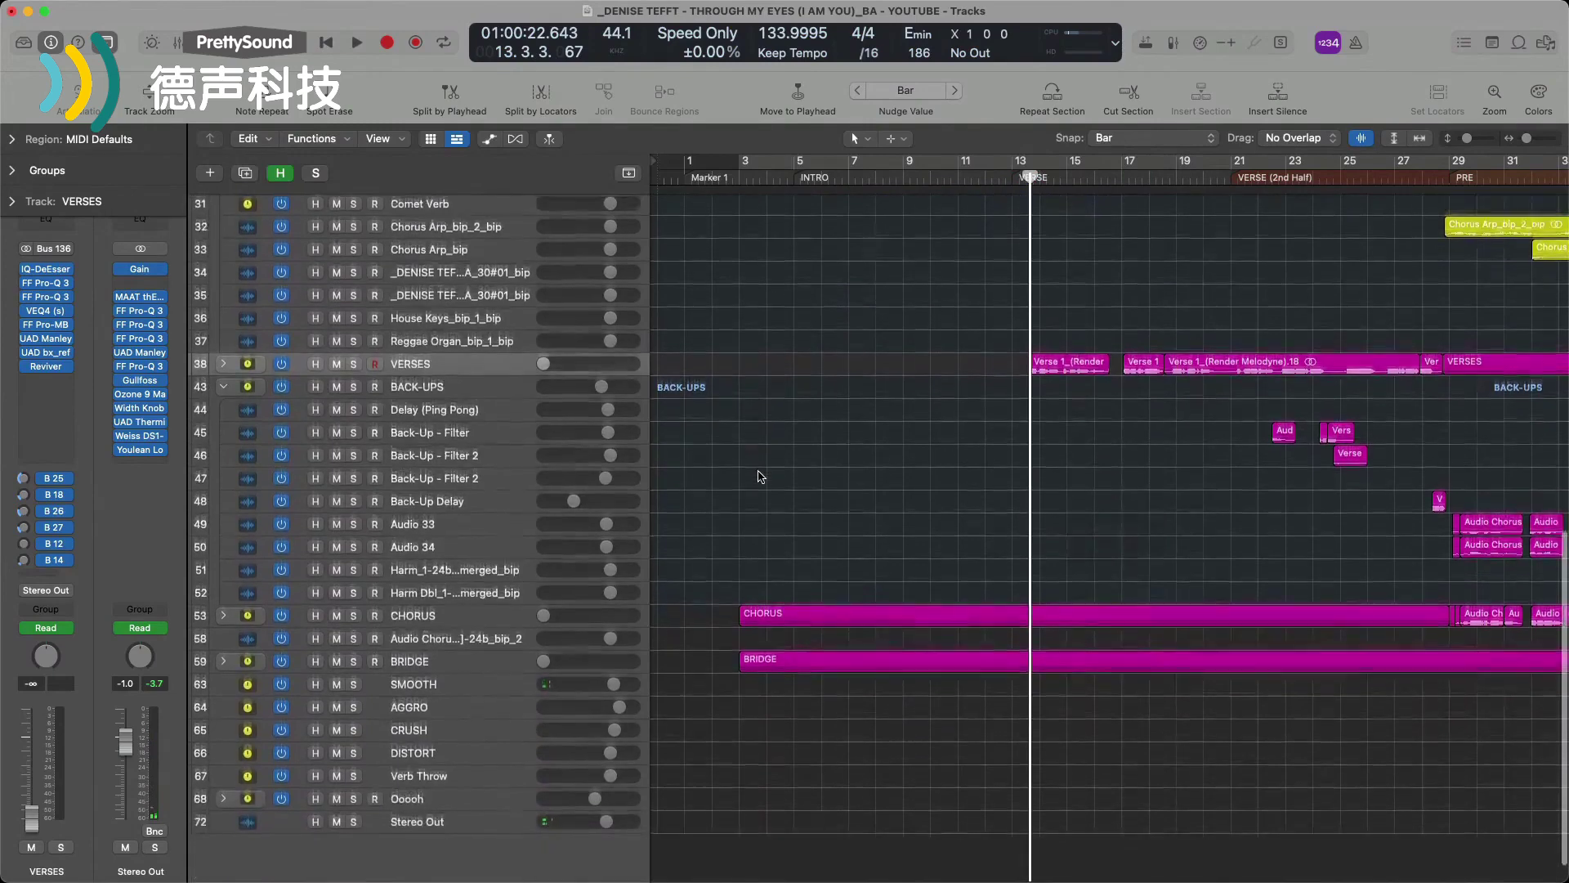
{"action": "scroll", "coordinate": [761, 476], "scroll_direction": "up", "scroll_amount": 2}
{"action": "scroll", "coordinate": [761, 476], "scroll_direction": "right", "scroll_amount": 3}
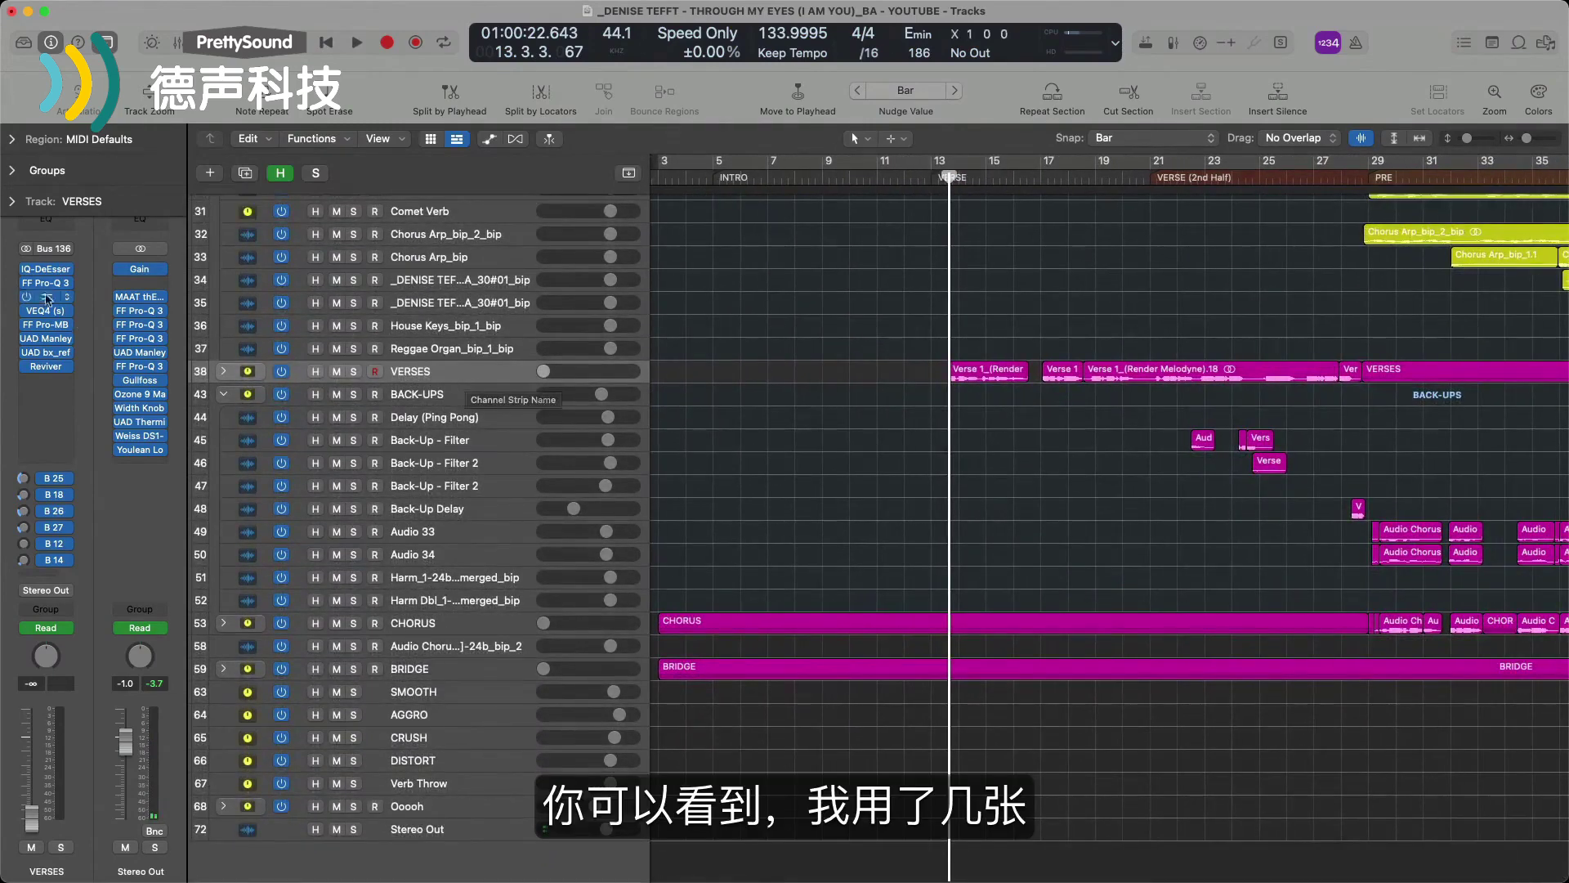
Inspect the notch filters in both VERSES Pro-Q 3 inserts, then close them
{"action": "left_click", "coordinate": [47, 283]}
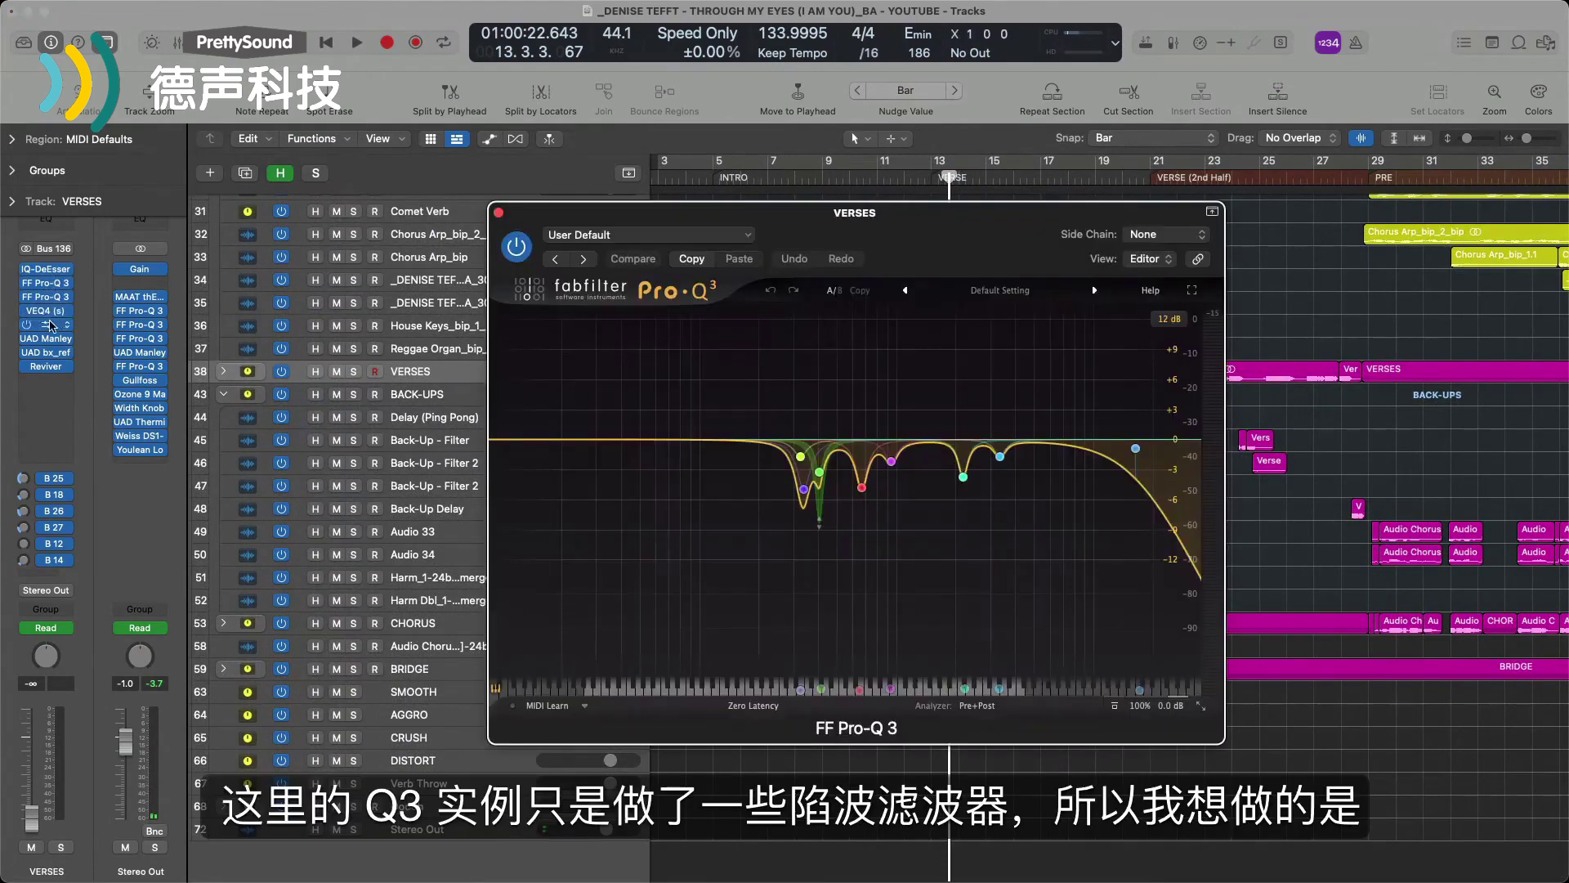
{"action": "left_click", "coordinate": [49, 299]}
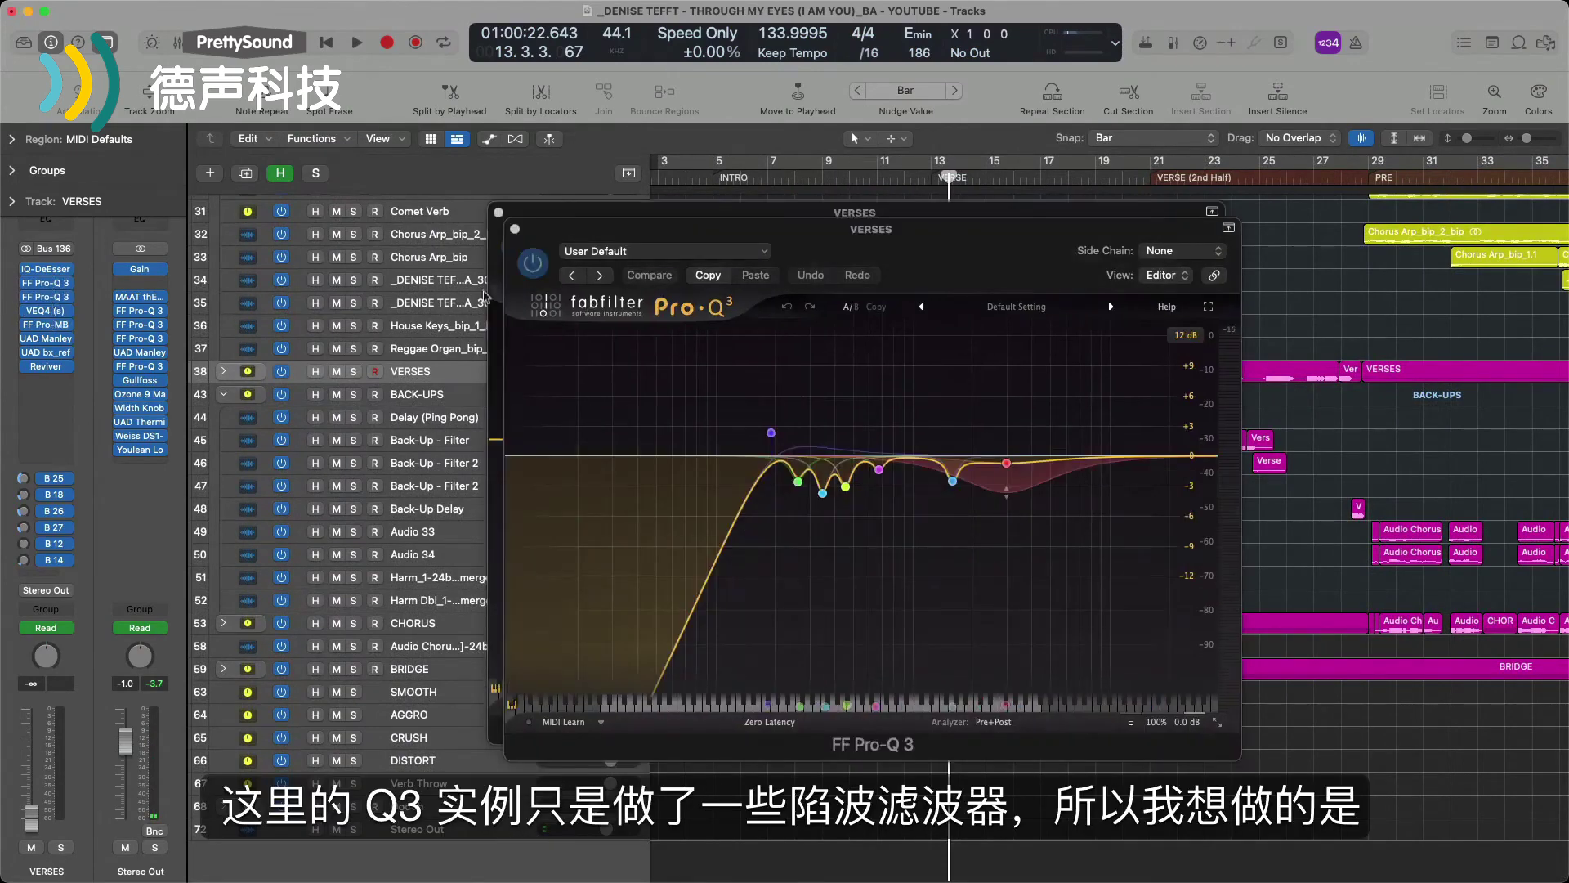
{"action": "mouse_move", "coordinate": [751, 429]}
{"action": "key", "text": "super+w"}
{"action": "key", "text": "super+w"}
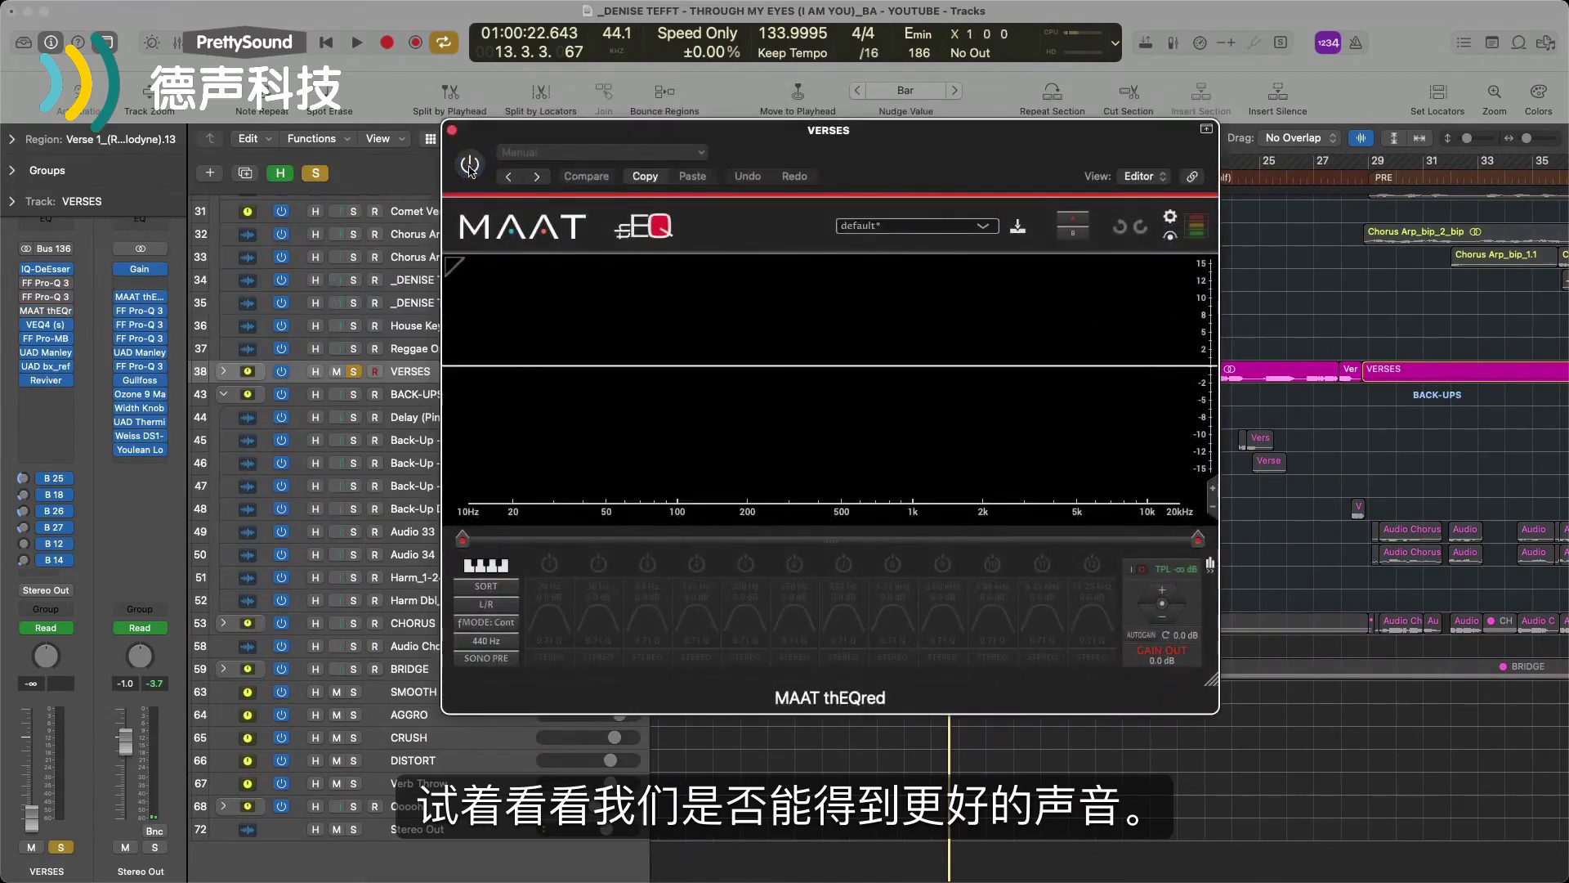
Audition the vocals, then activate the thEQred EQ on the VERSES bus
{"action": "key", "text": "space"}
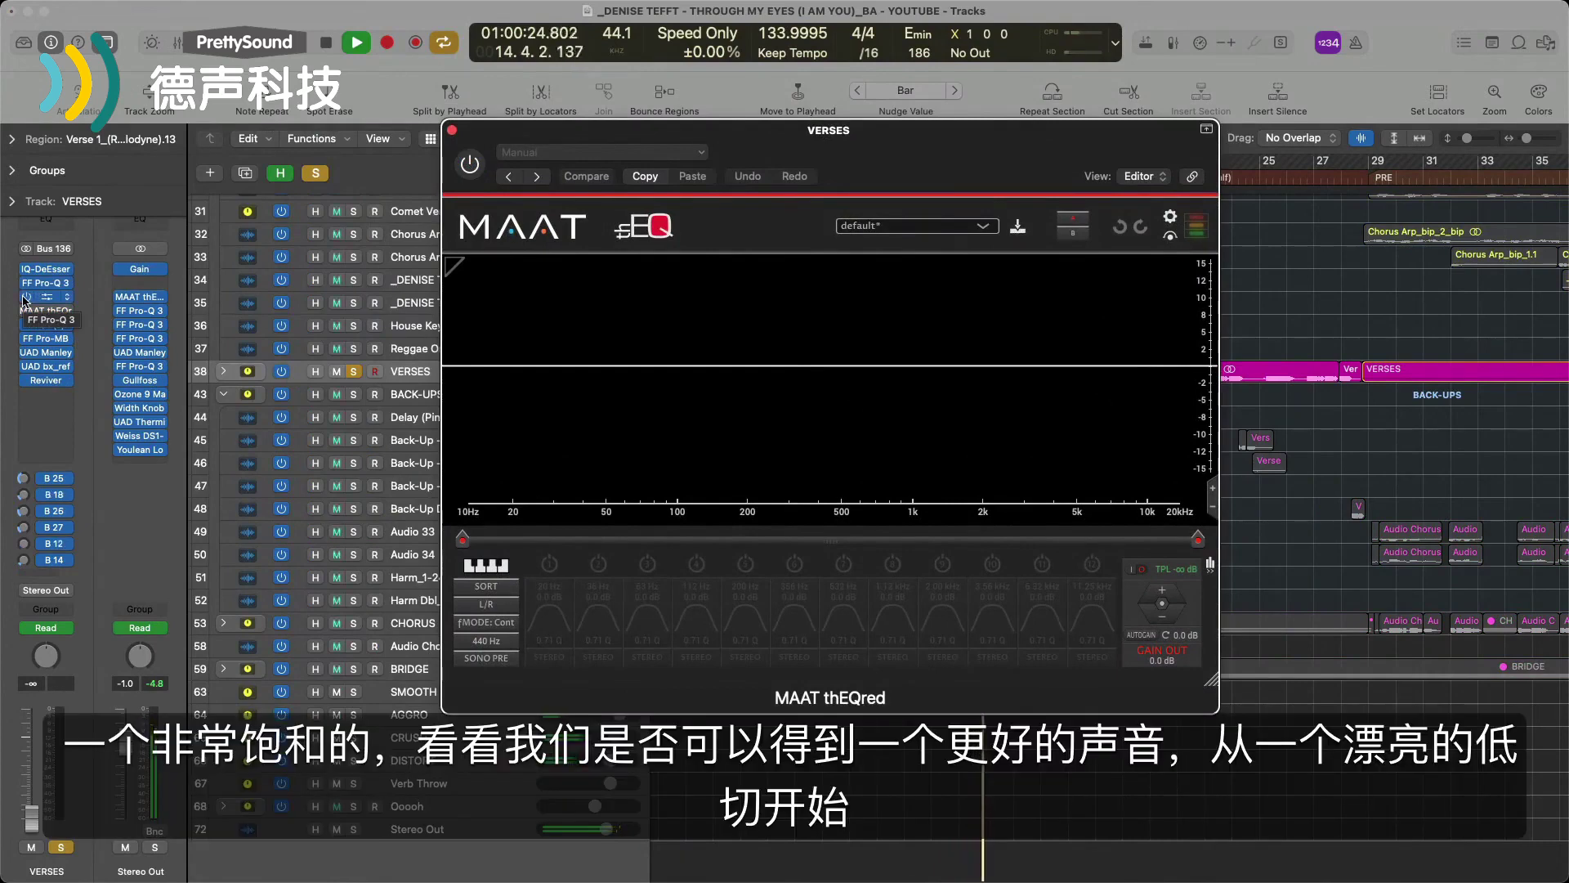
{"action": "key", "text": "space"}
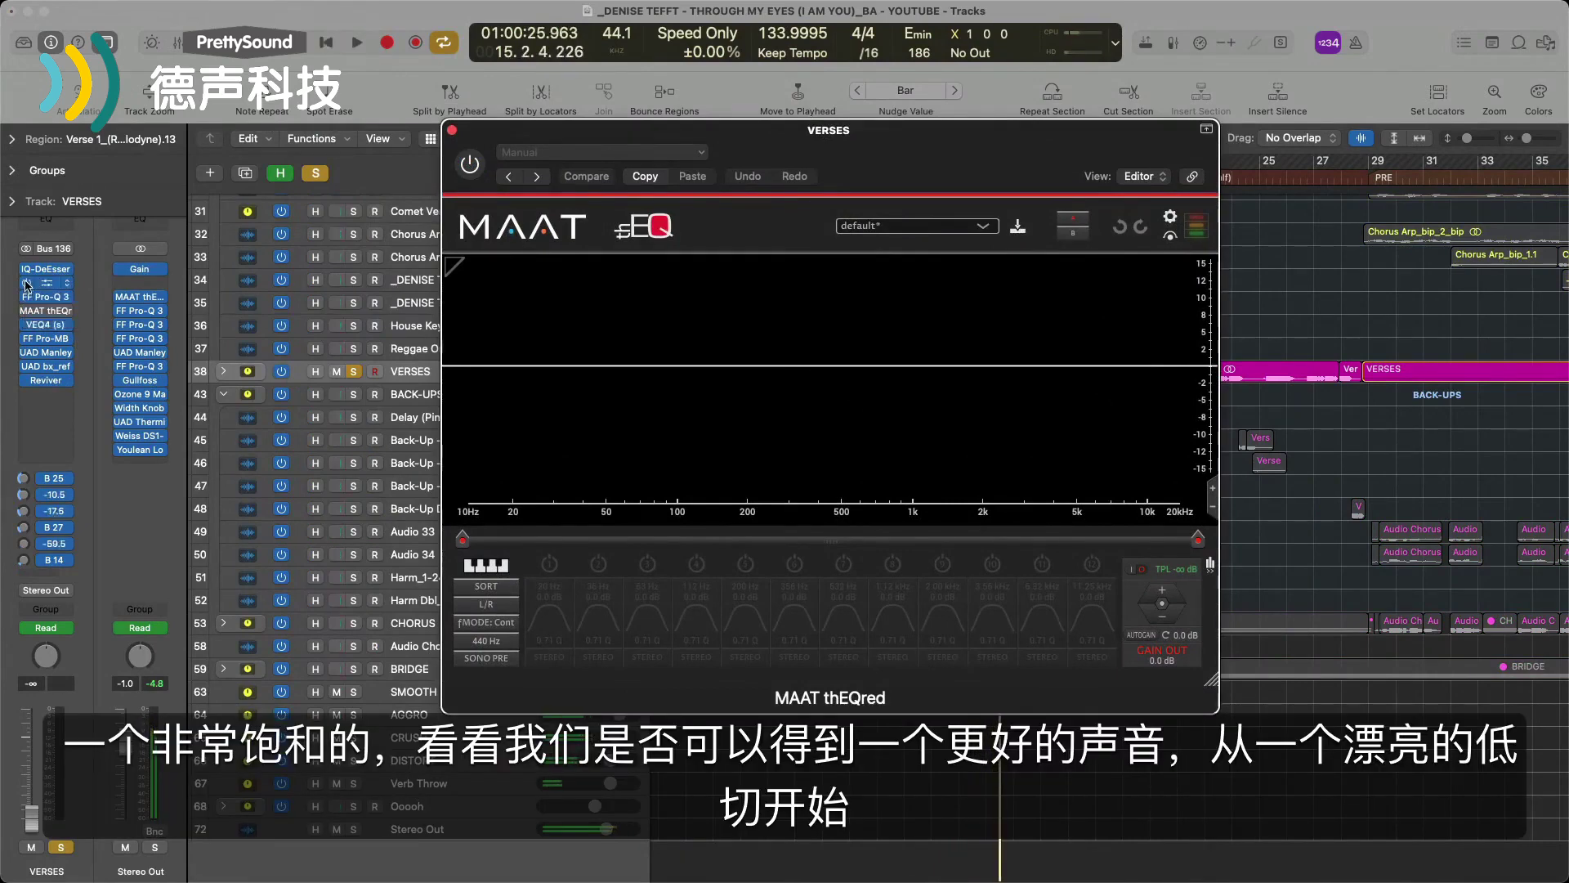
{"action": "mouse_move", "coordinate": [27, 311]}
{"action": "left_click", "coordinate": [27, 311]}
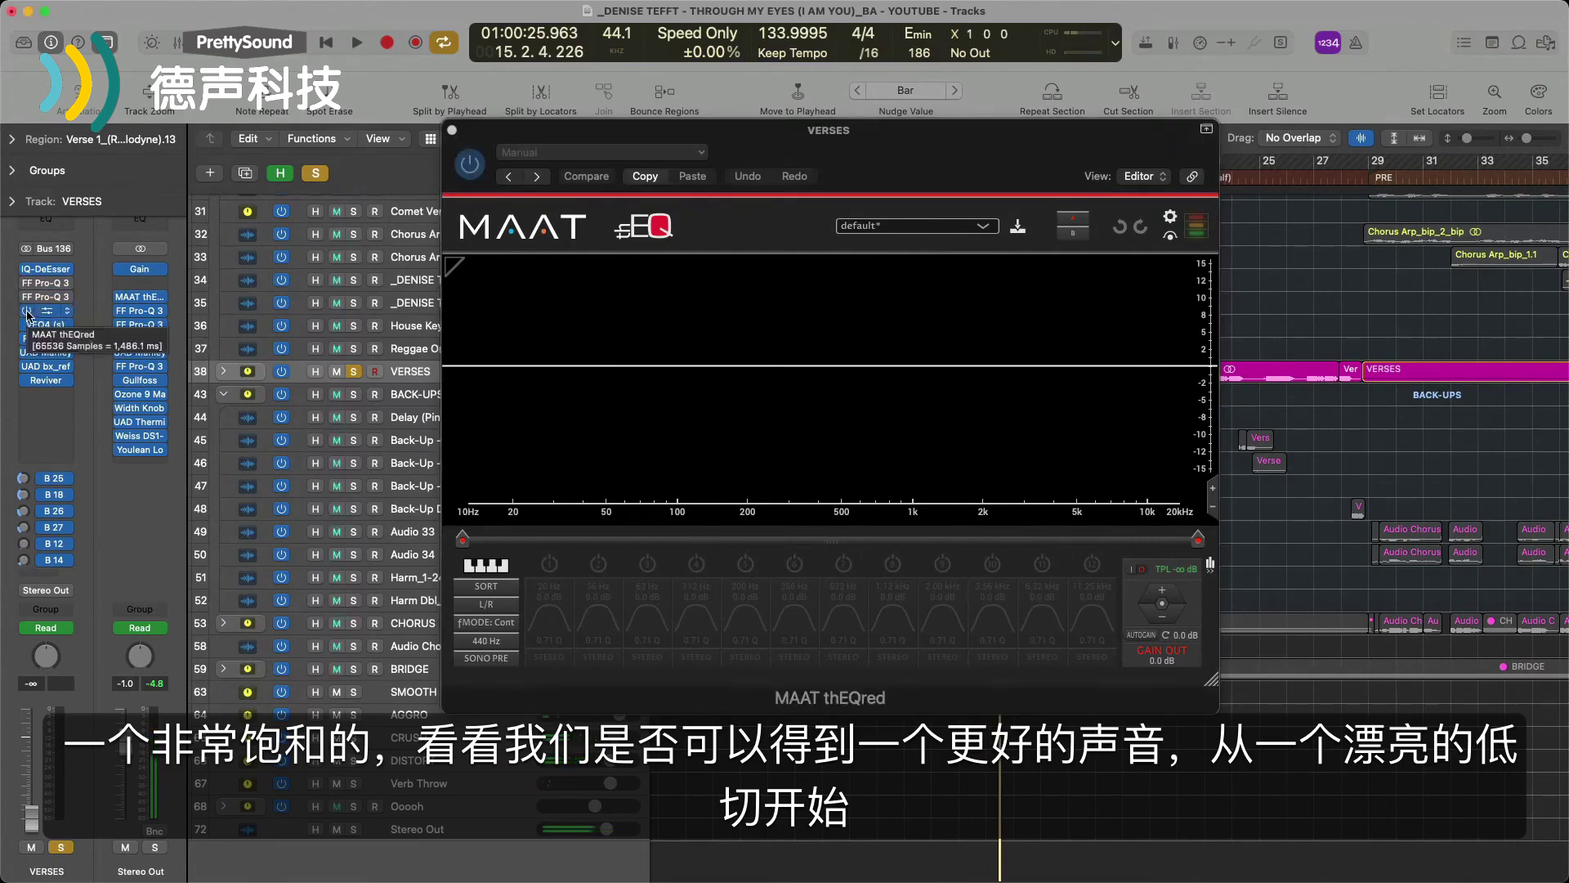
Add band 1 as a Lo Cut filter at about 156 Hz
{"action": "double_click", "coordinate": [547, 364]}
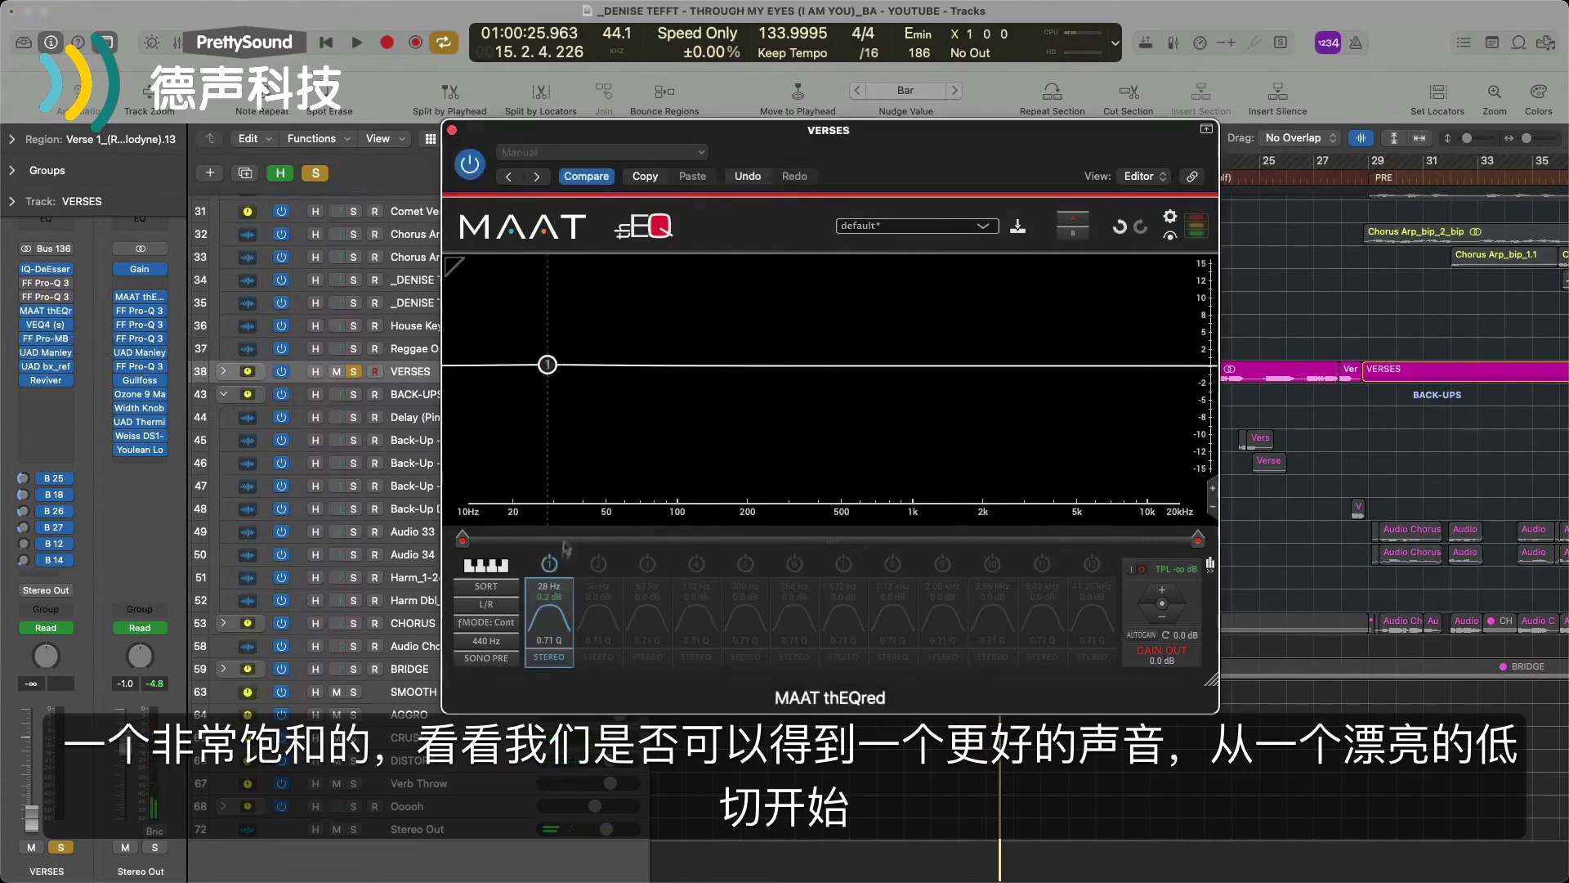
{"action": "left_click", "coordinate": [550, 612]}
{"action": "left_click", "coordinate": [568, 544]}
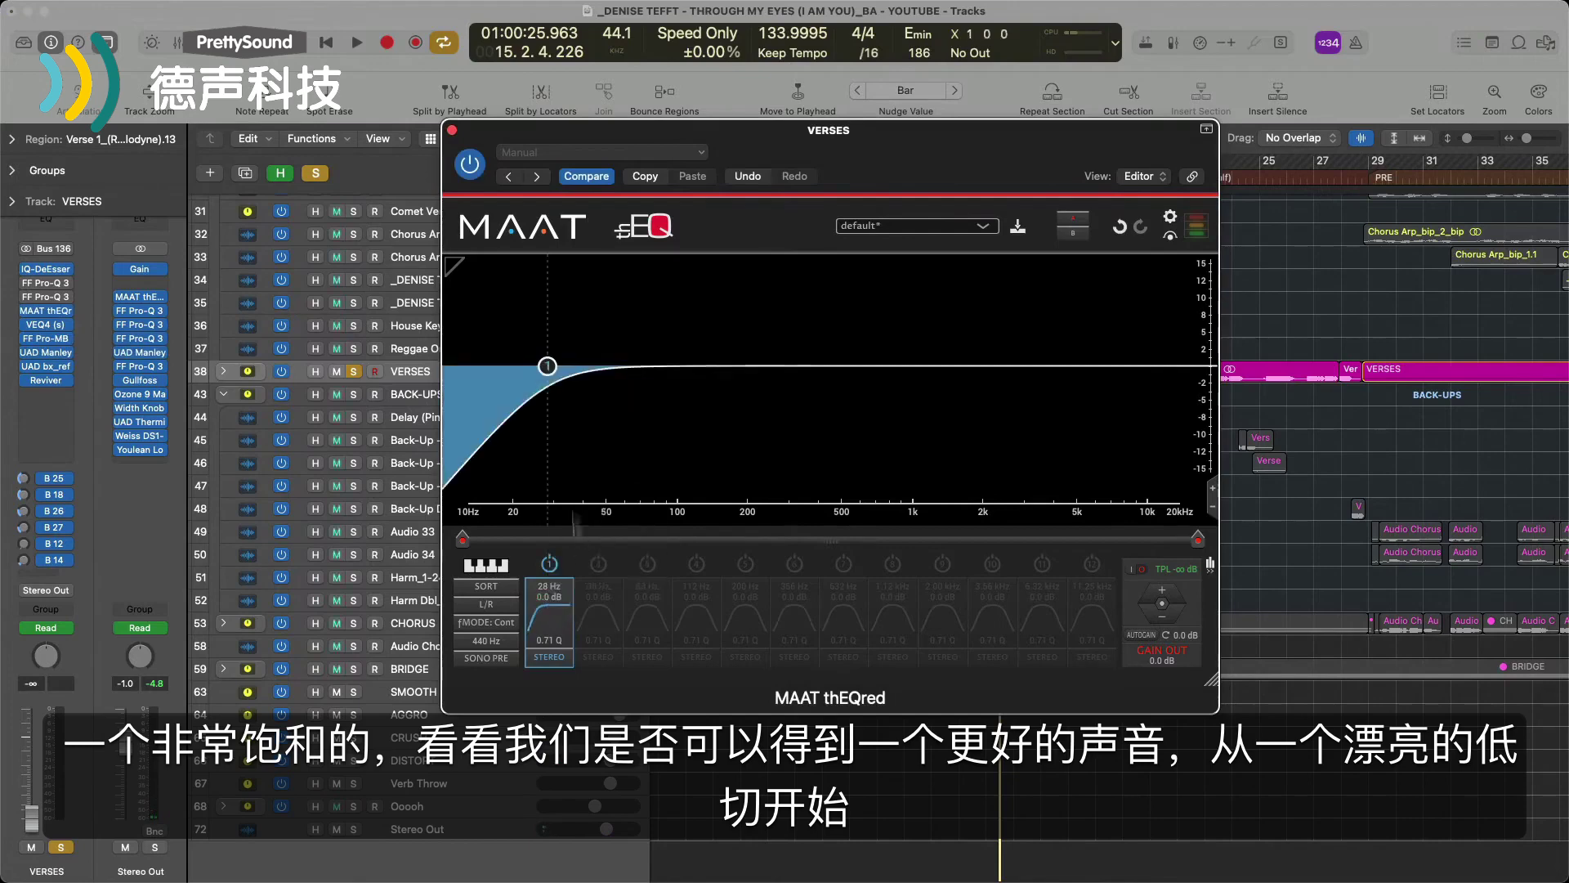
{"action": "left_click_drag", "start_coordinate": [546, 365], "coordinate": [722, 365]}
Add band 2 as a narrow dip at 307 Hz, -5.7 dB, Q 6.23, and audition the cuts
{"action": "left_click", "coordinate": [881, 363]}
{"action": "left_click_drag", "start_coordinate": [881, 363], "coordinate": [833, 420]}
{"action": "scroll", "coordinate": [902, 393], "scroll_direction": "up", "scroll_amount": 5}
{"action": "scroll", "coordinate": [904, 394], "scroll_direction": "up", "scroll_amount": 3}
{"action": "key", "text": "space"}
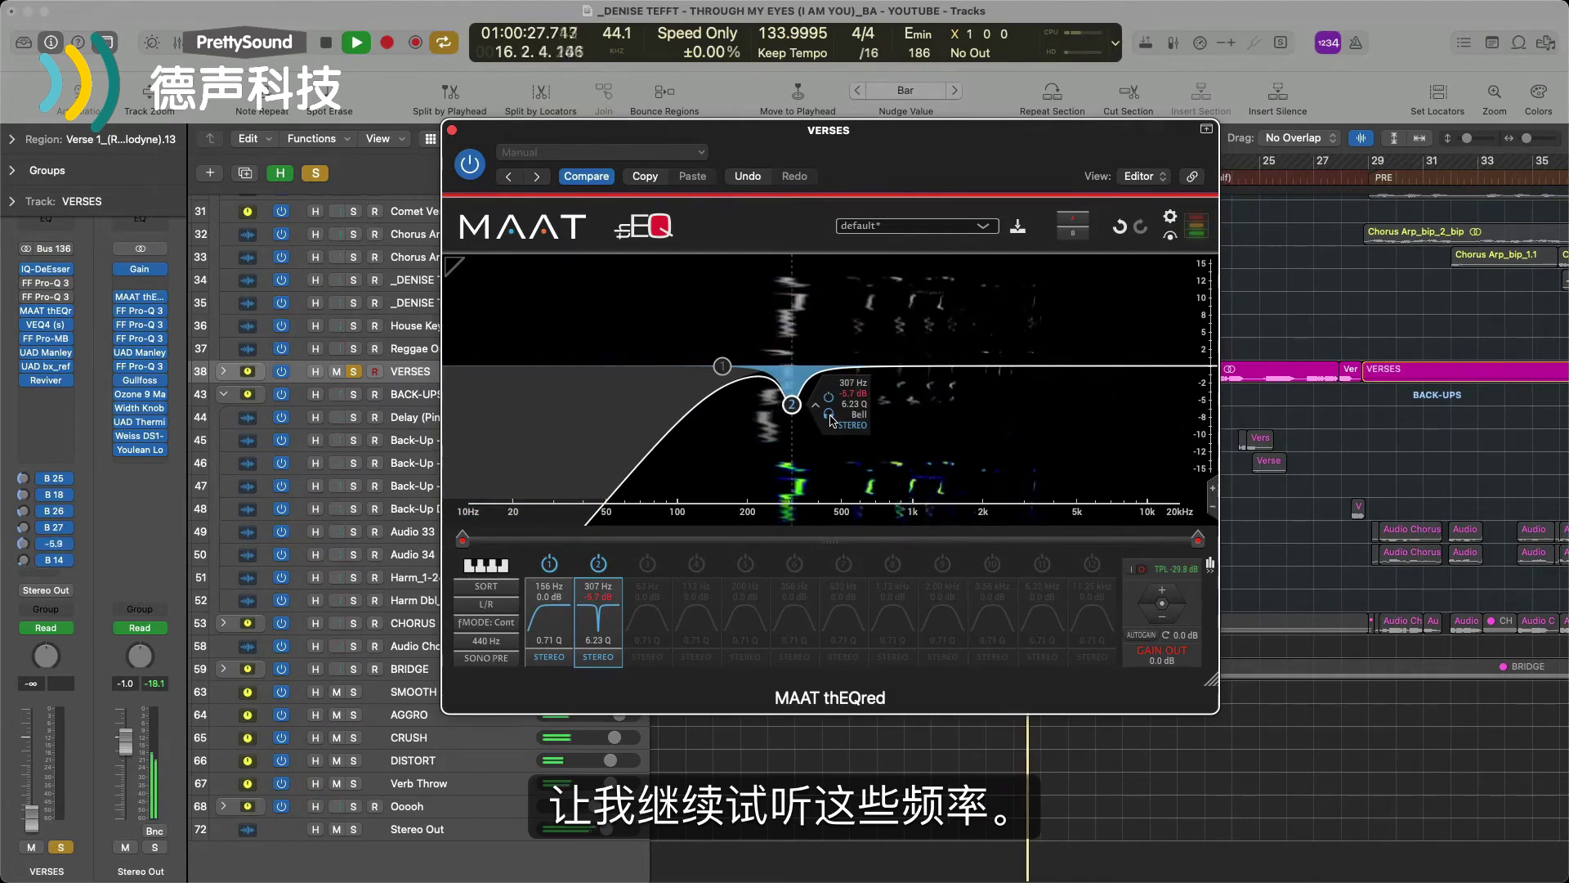
{"action": "key", "text": "space"}
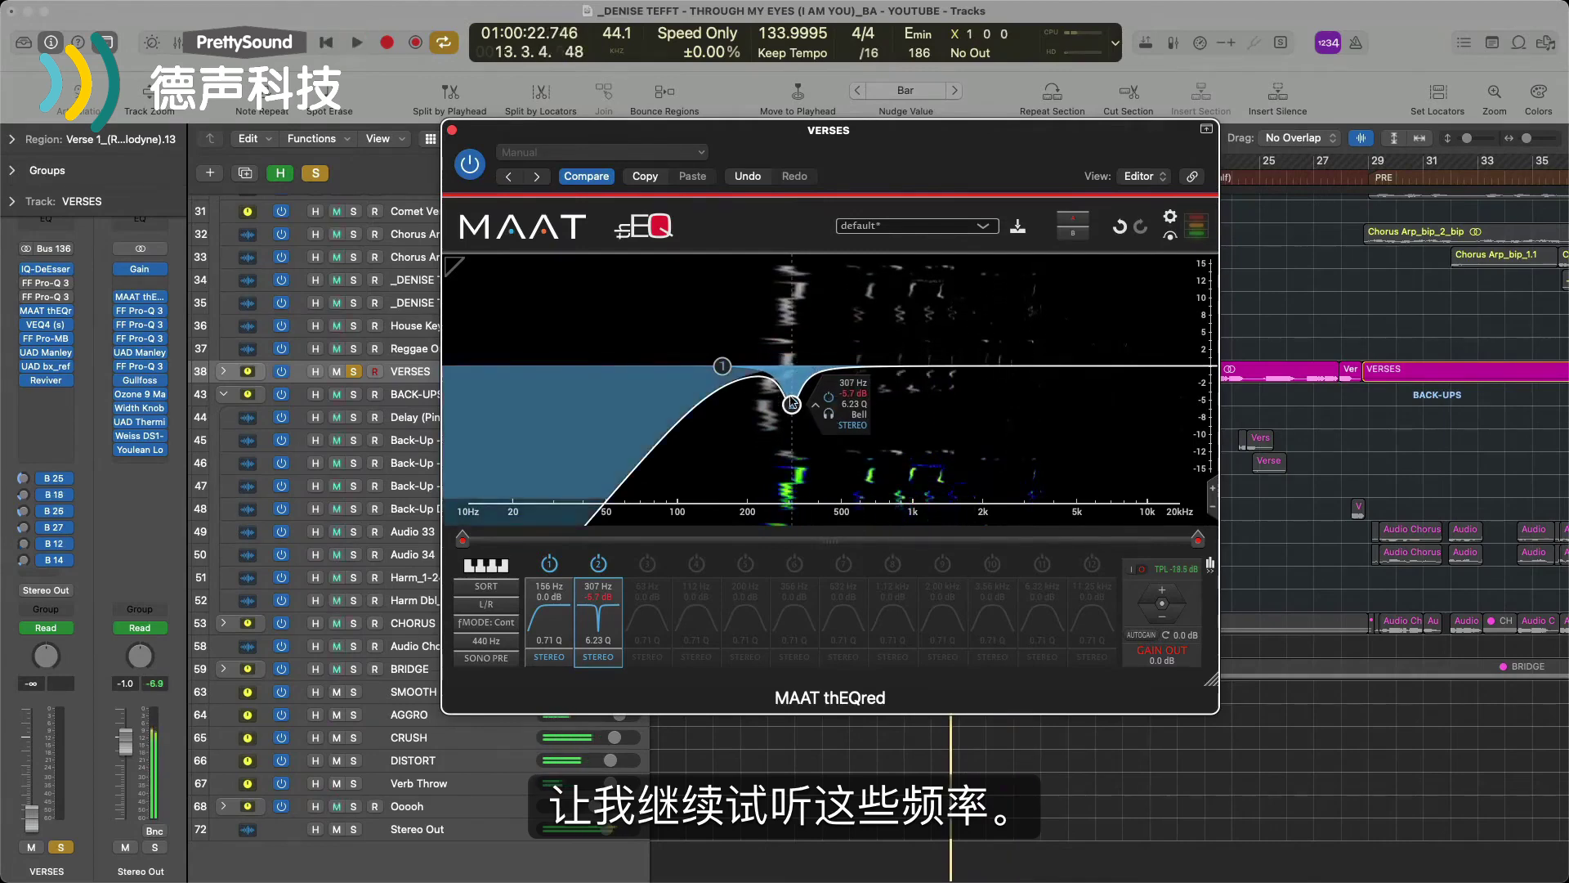
Add band 3 as a +2.5 dB bell at 2.36 kHz, keeping its channel mode on STEREO
{"action": "left_click", "coordinate": [993, 365]}
{"action": "left_click_drag", "start_coordinate": [993, 365], "coordinate": [1003, 353]}
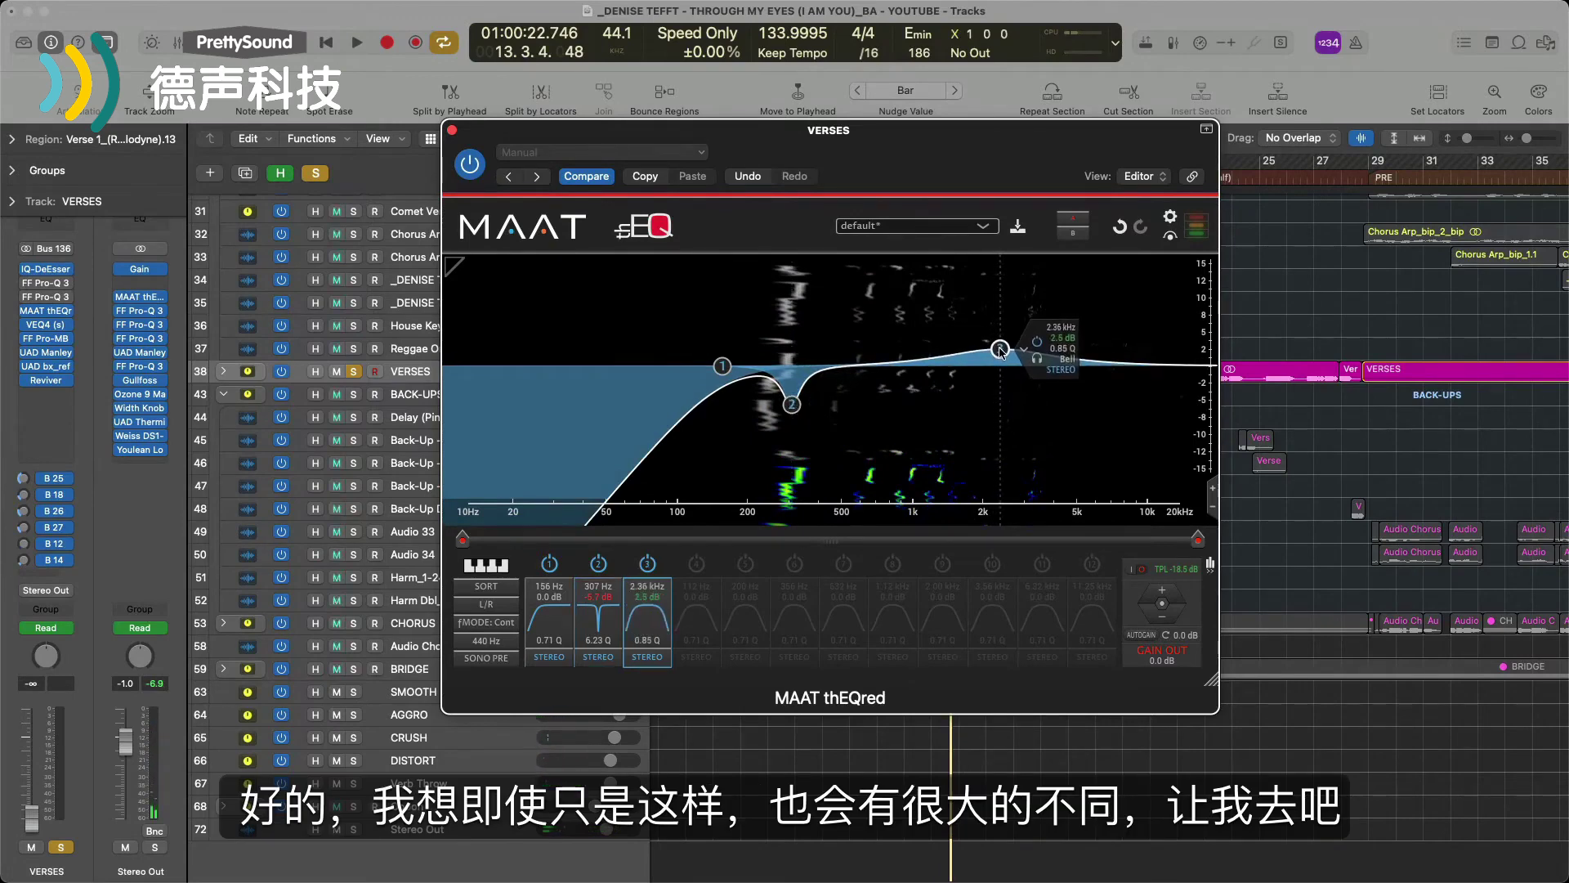
{"action": "left_click", "coordinate": [1062, 370]}
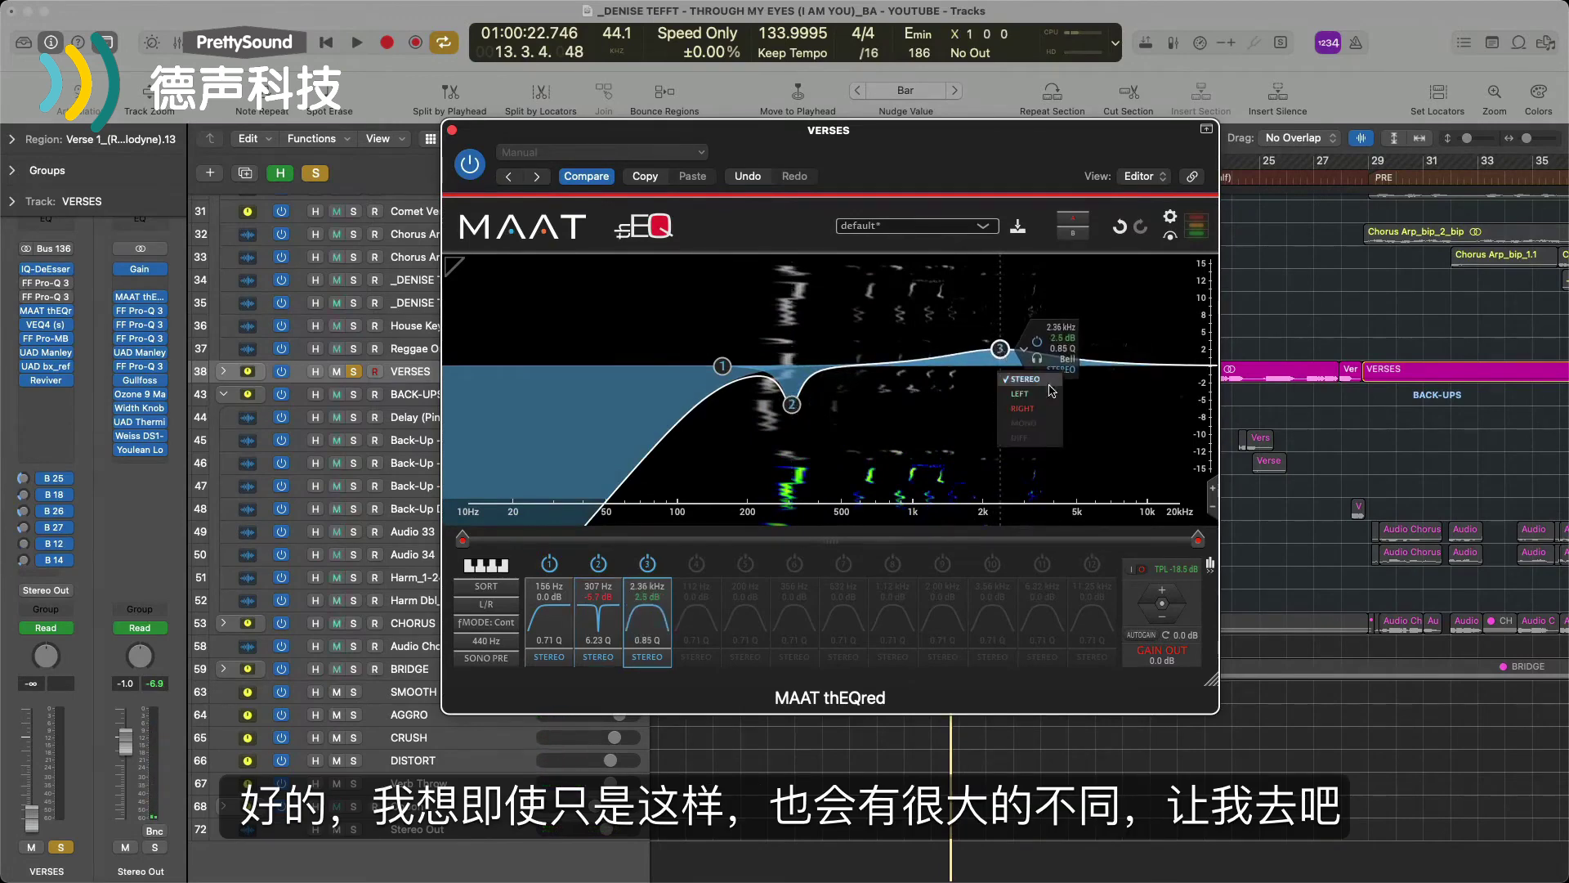
{"action": "left_click", "coordinate": [1052, 384]}
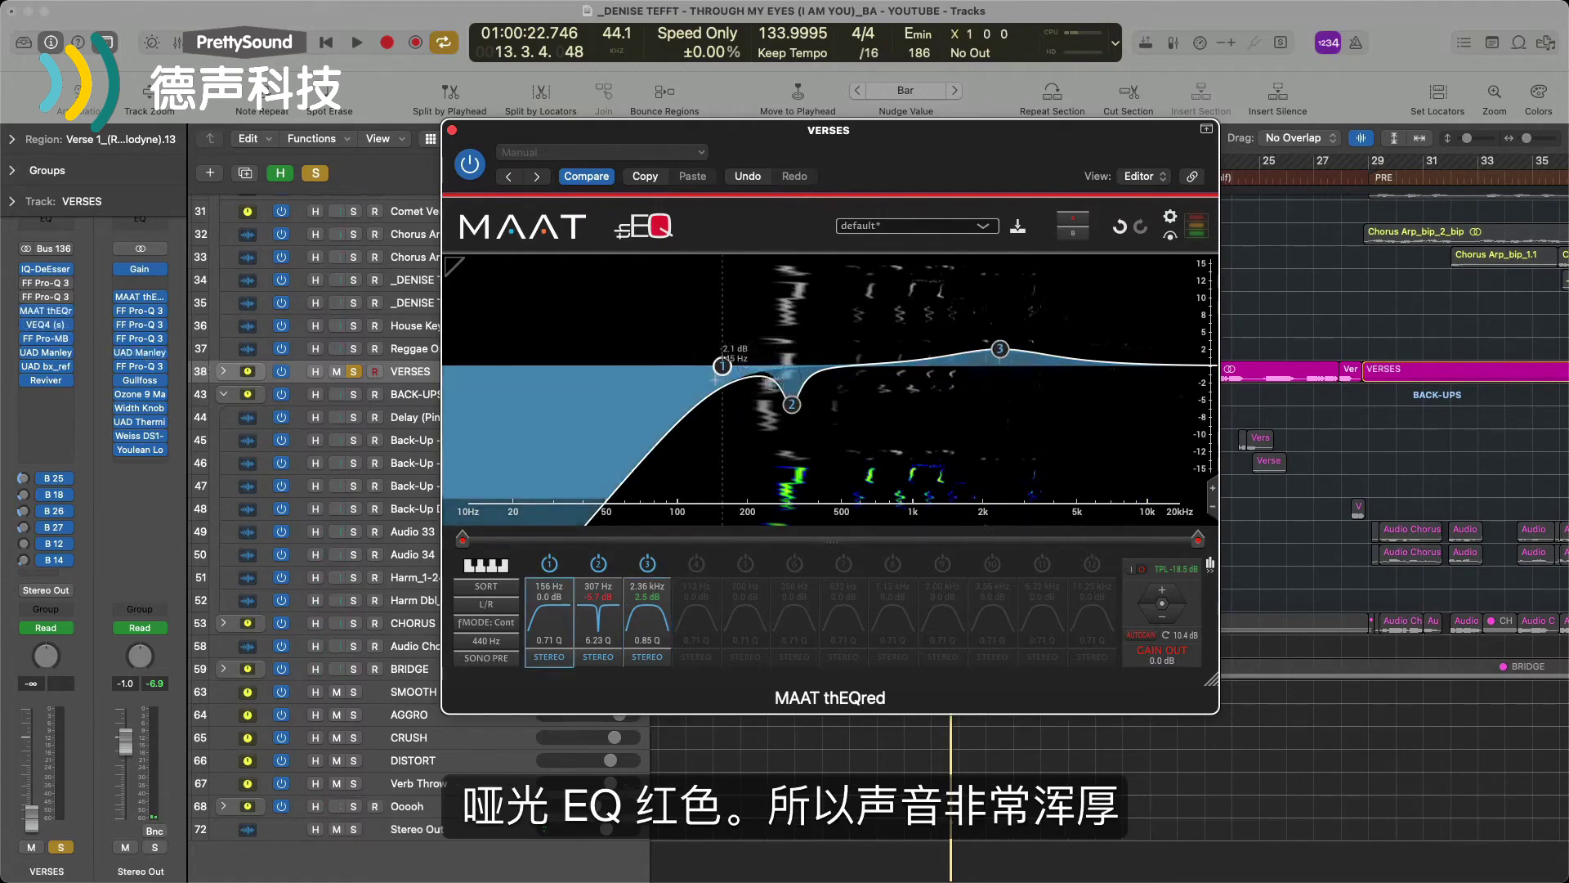
During playback, move the low cut to 196 Hz and band 3 to 1.76 kHz, +1.5 dB
{"action": "key", "text": "space"}
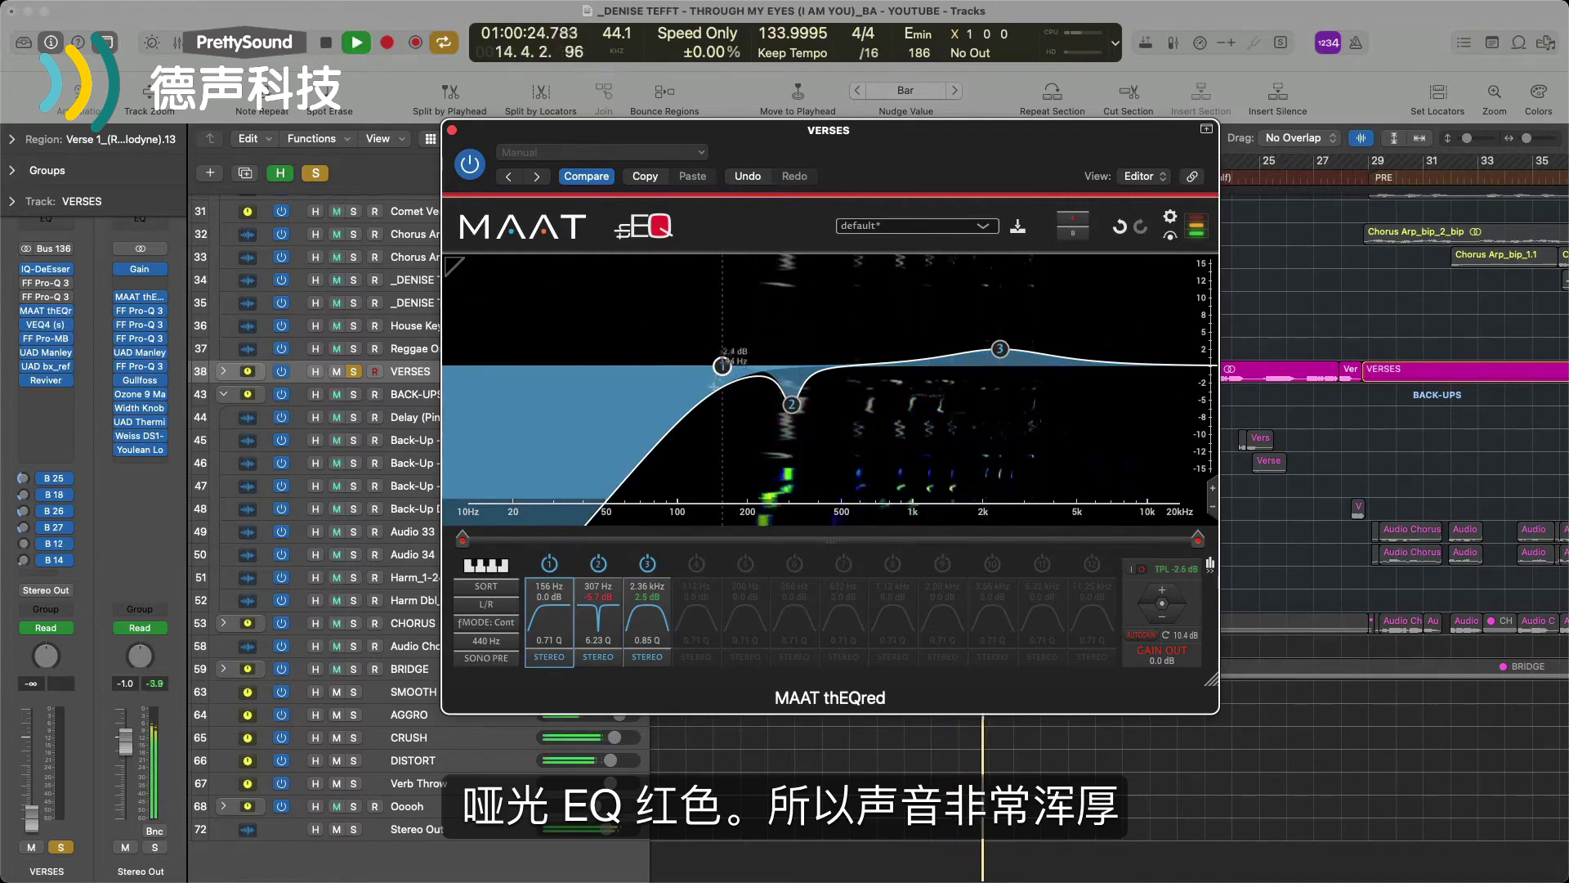
{"action": "left_click_drag", "start_coordinate": [723, 366], "coordinate": [746, 365]}
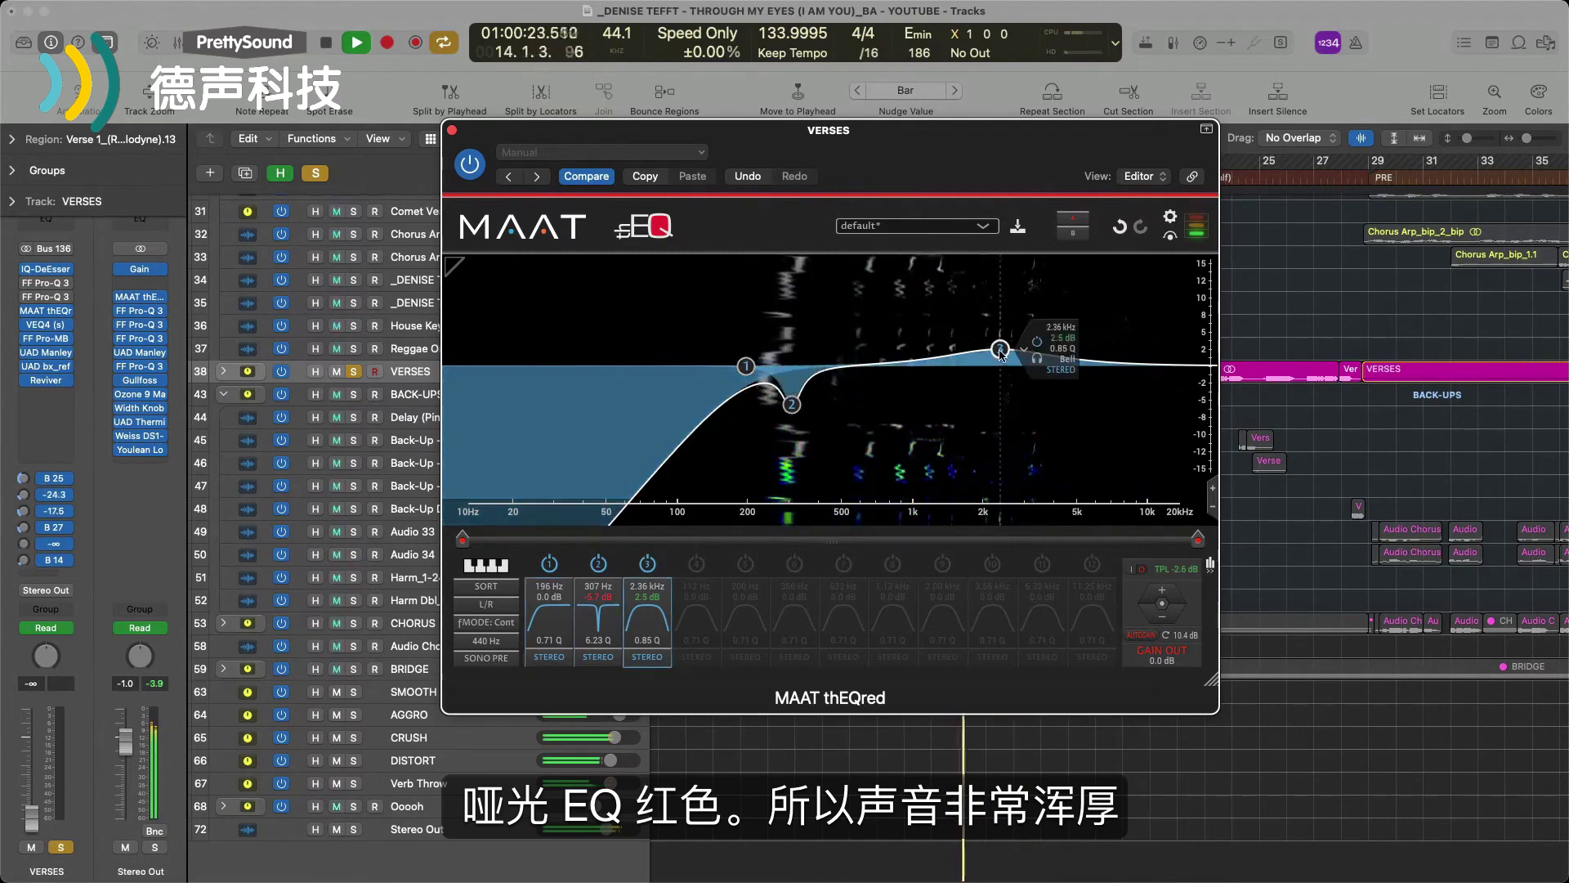
{"action": "left_click_drag", "start_coordinate": [1000, 348], "coordinate": [969, 356]}
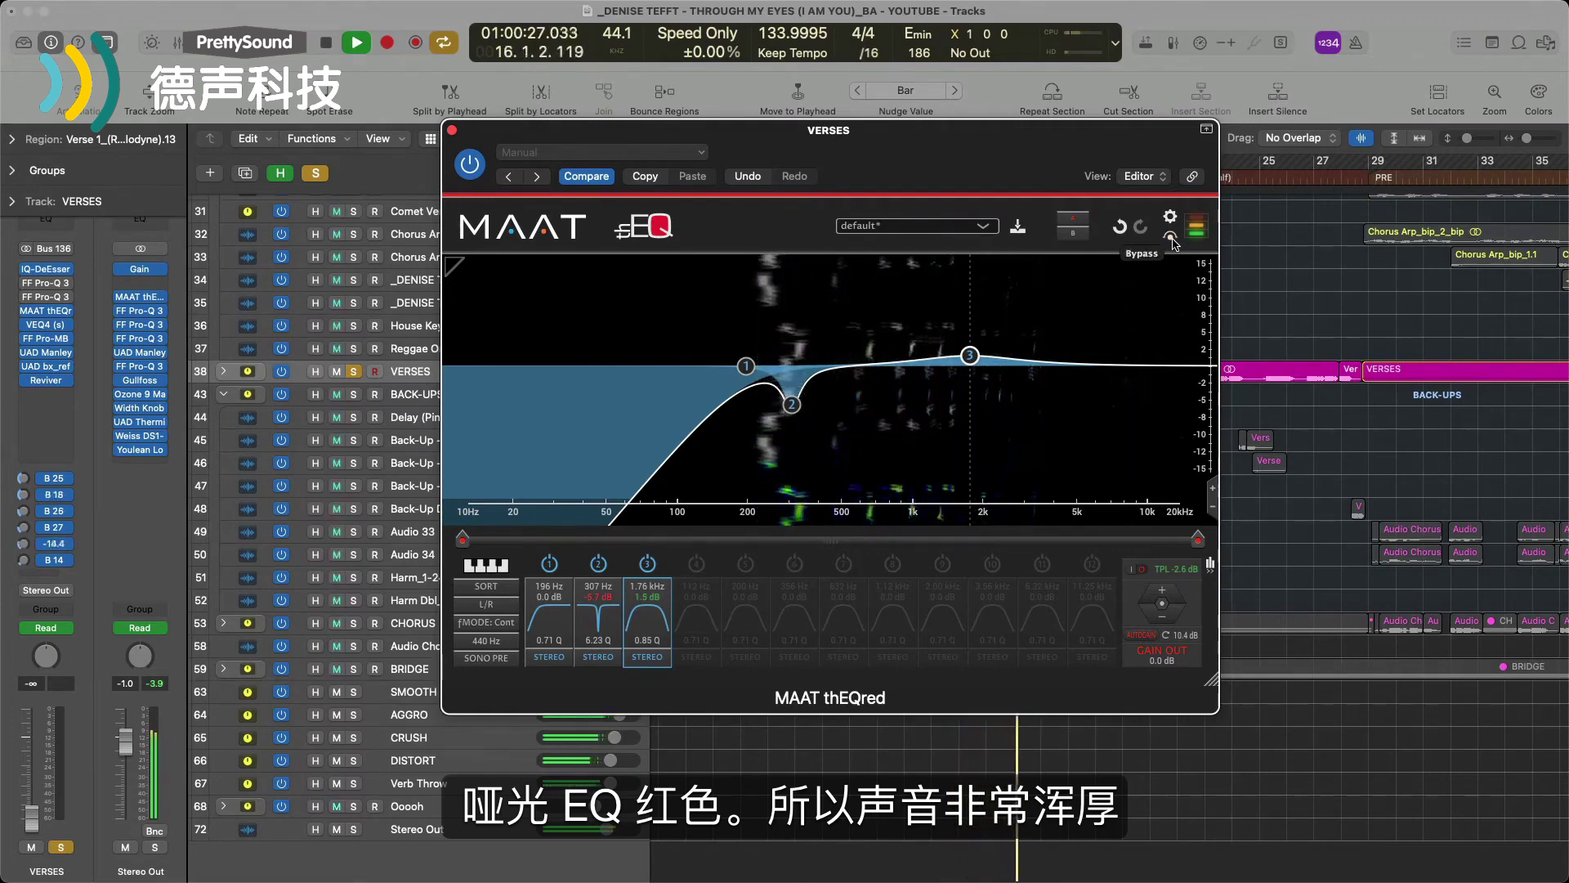
{"action": "key", "text": "space"}
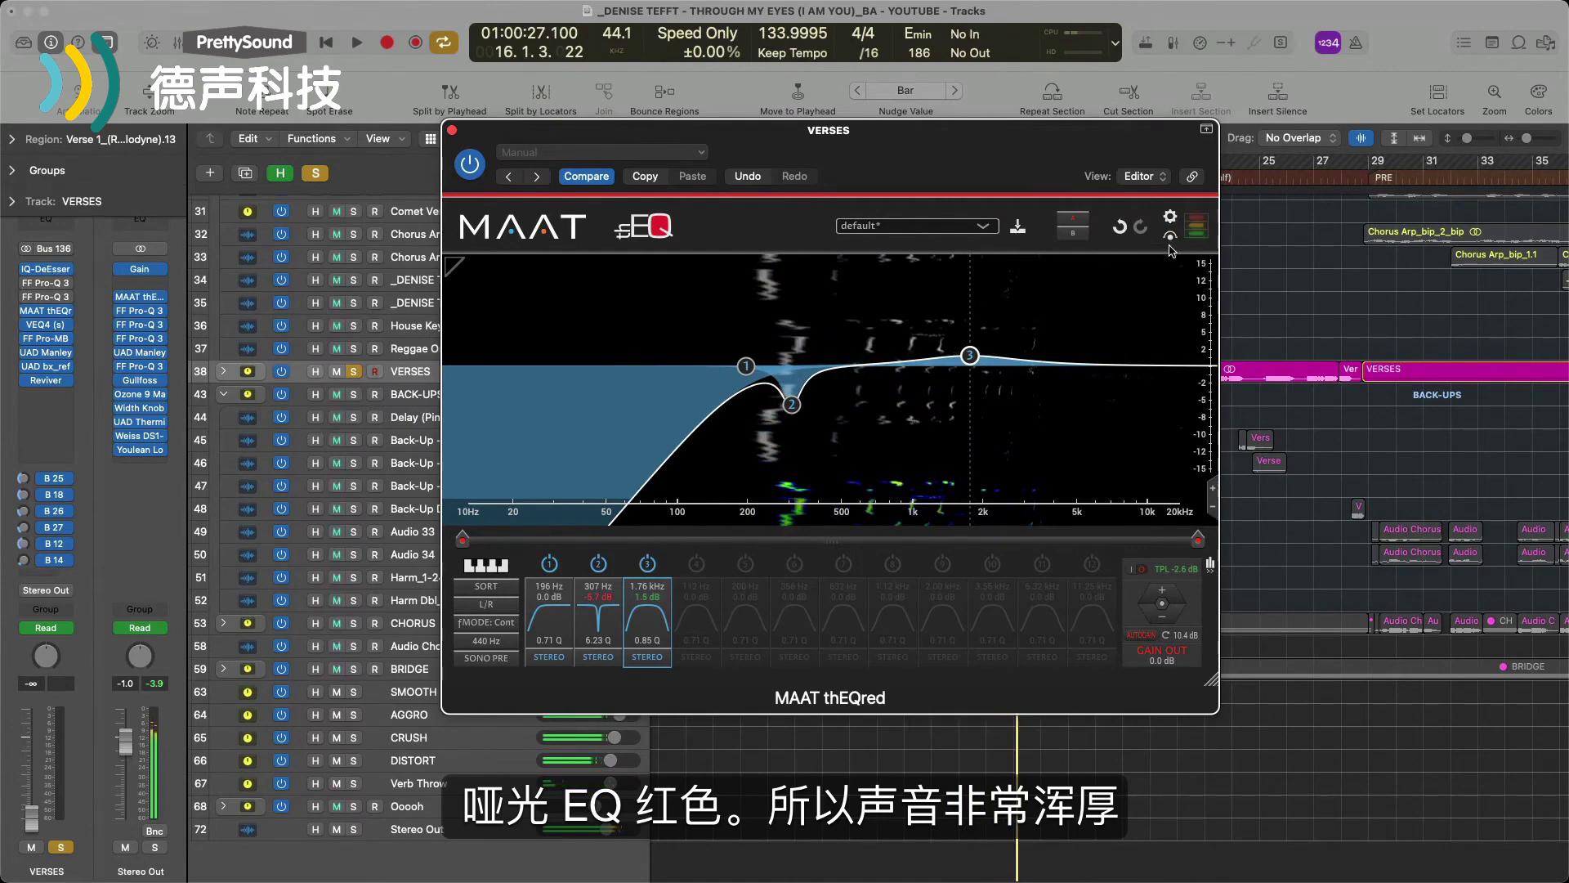
Compare the mix with thEQred bypassed and active, leaving the EQ switched on and playing
{"action": "left_click", "coordinate": [27, 311]}
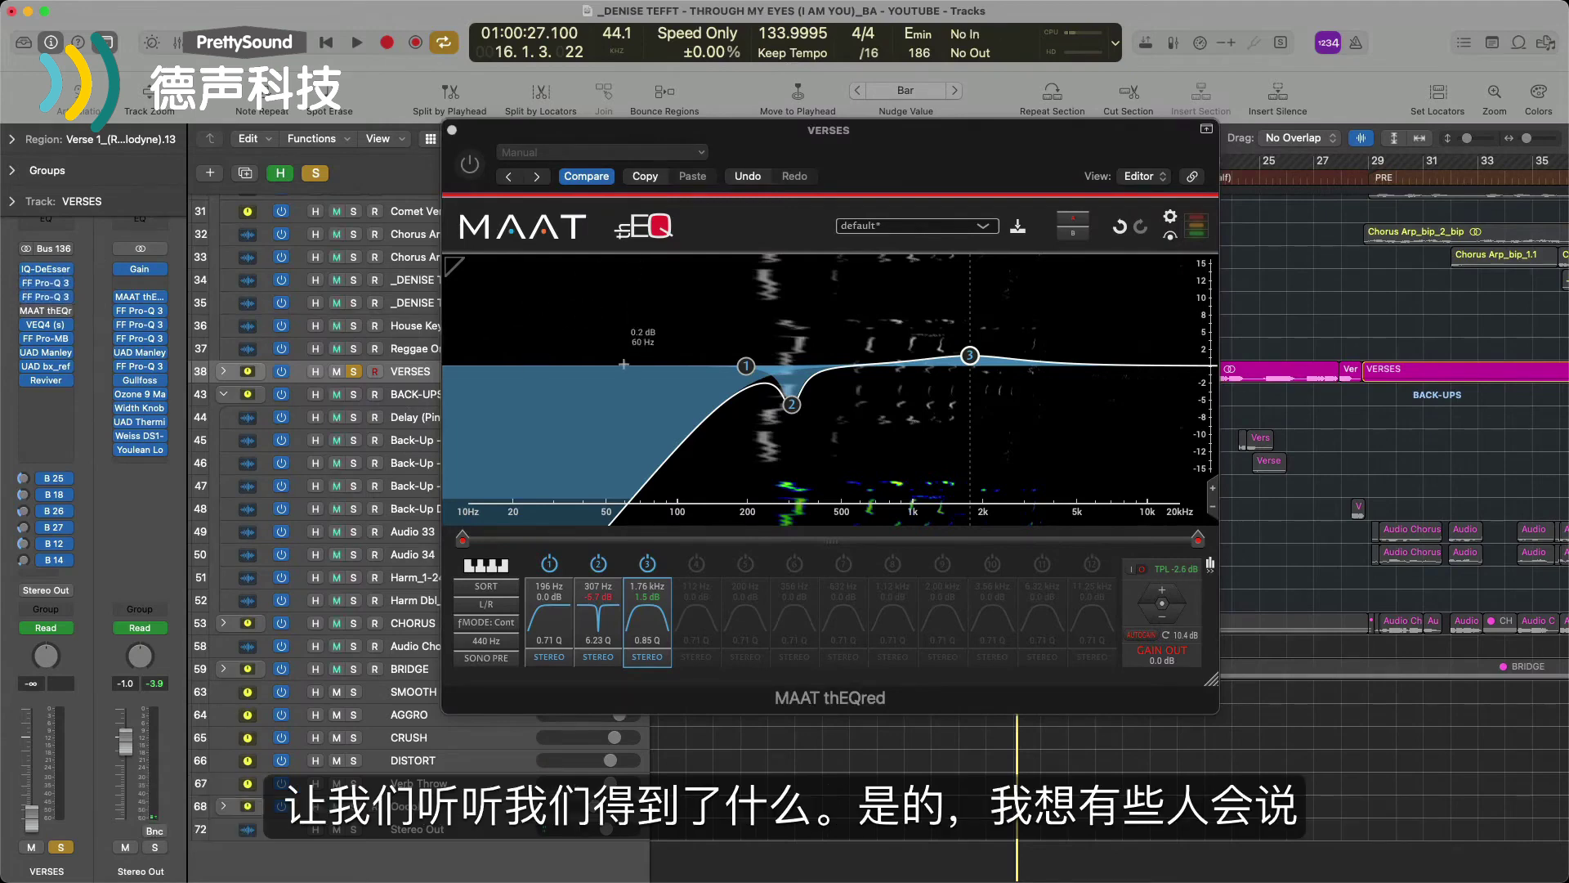
{"action": "key", "text": "space"}
{"action": "left_click", "coordinate": [868, 769]}
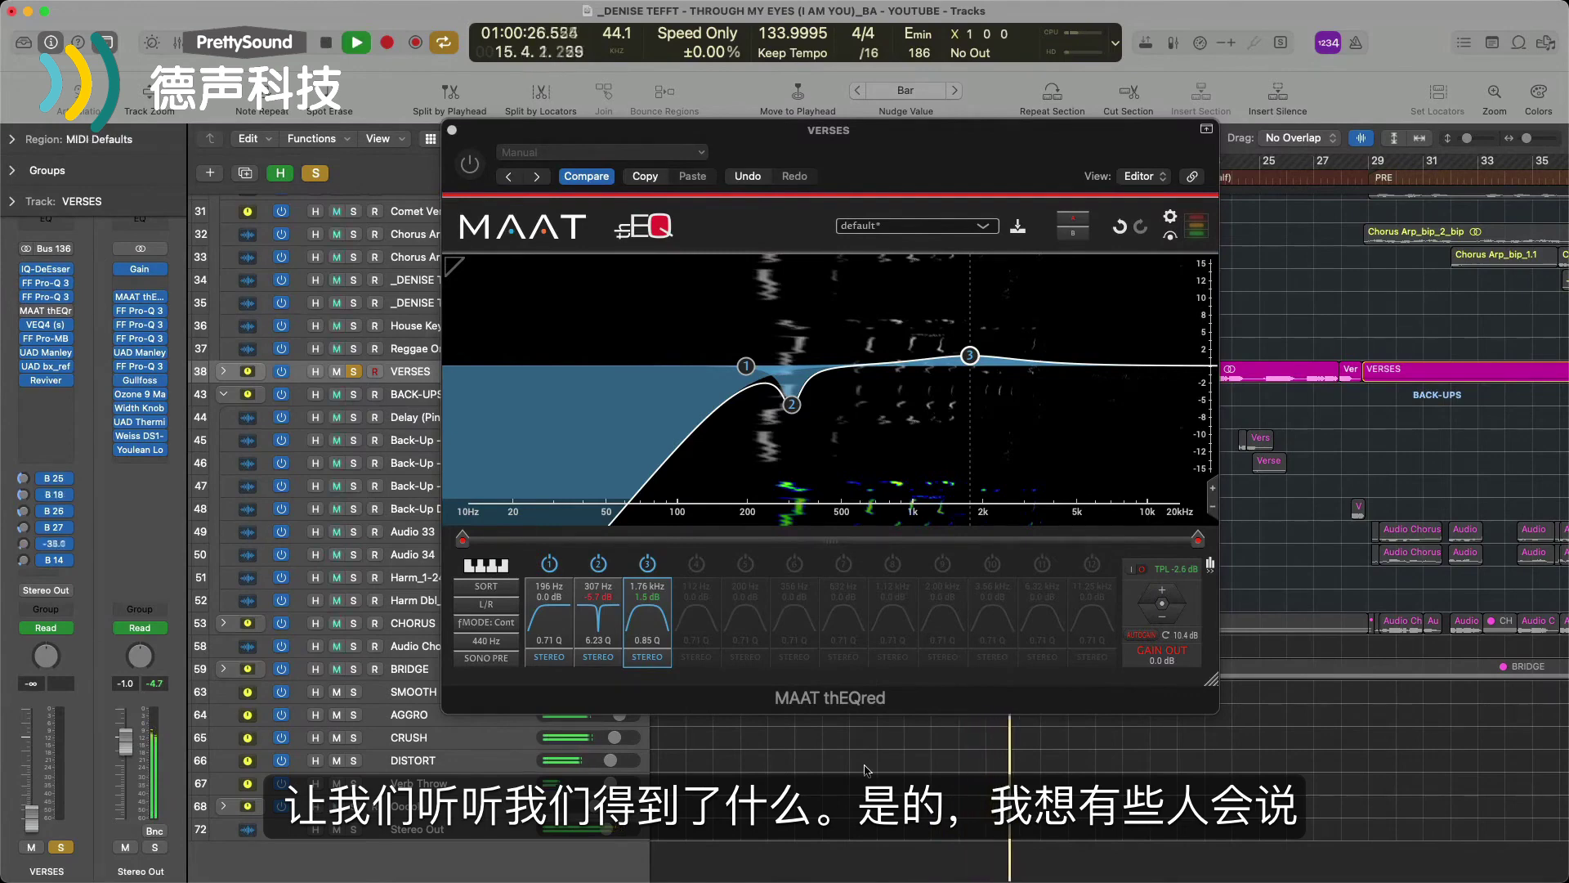
{"action": "key", "text": "space"}
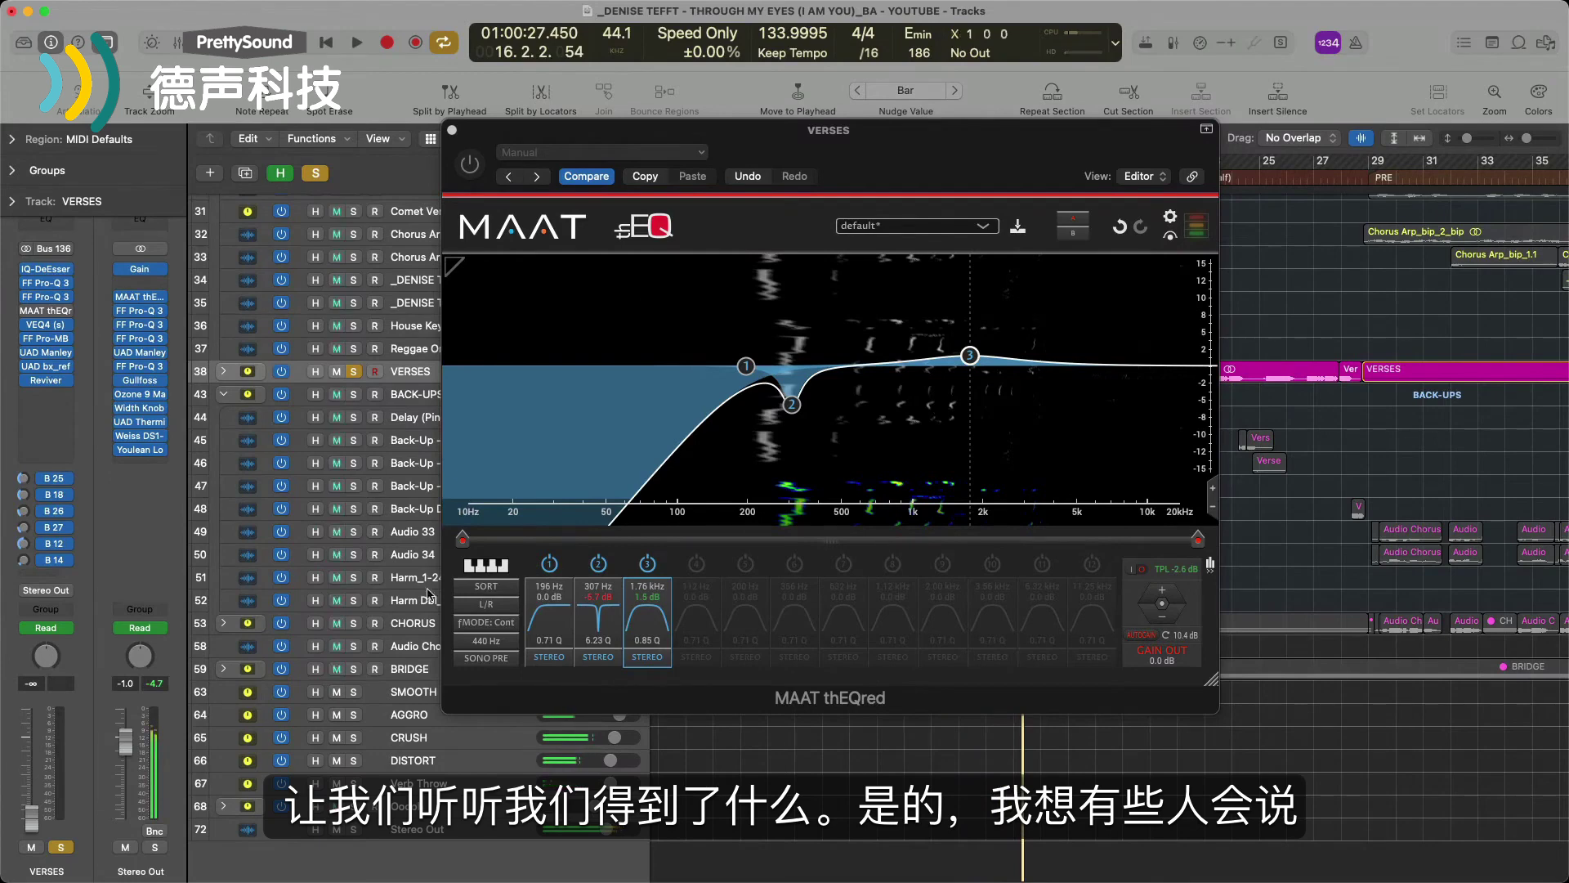
{"action": "mouse_move", "coordinate": [26, 290]}
{"action": "left_click", "coordinate": [27, 313]}
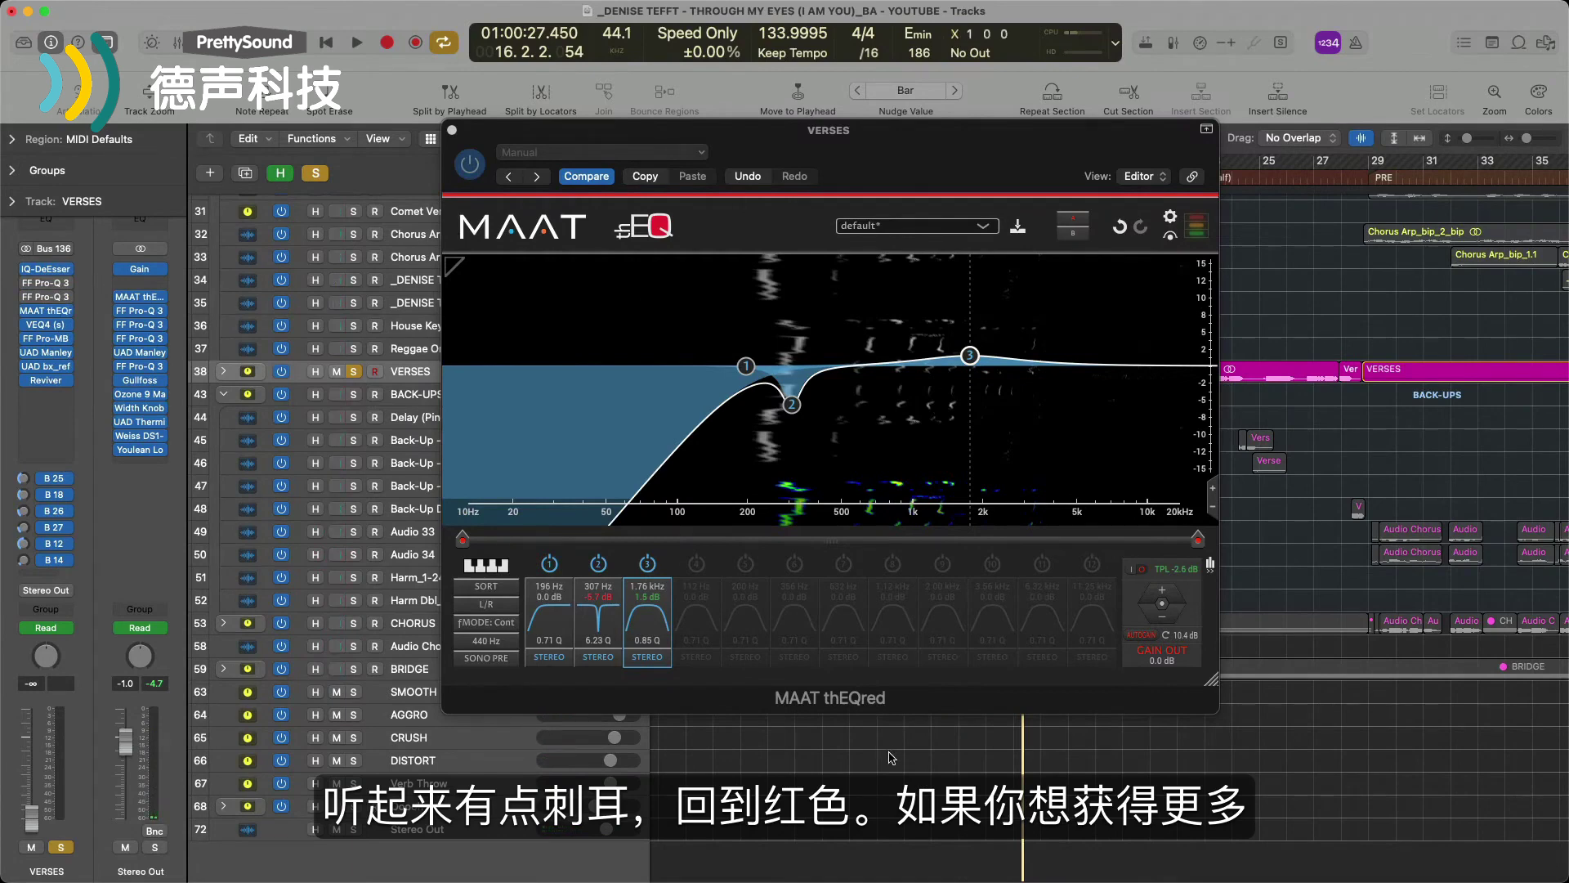
{"action": "key", "text": "space"}
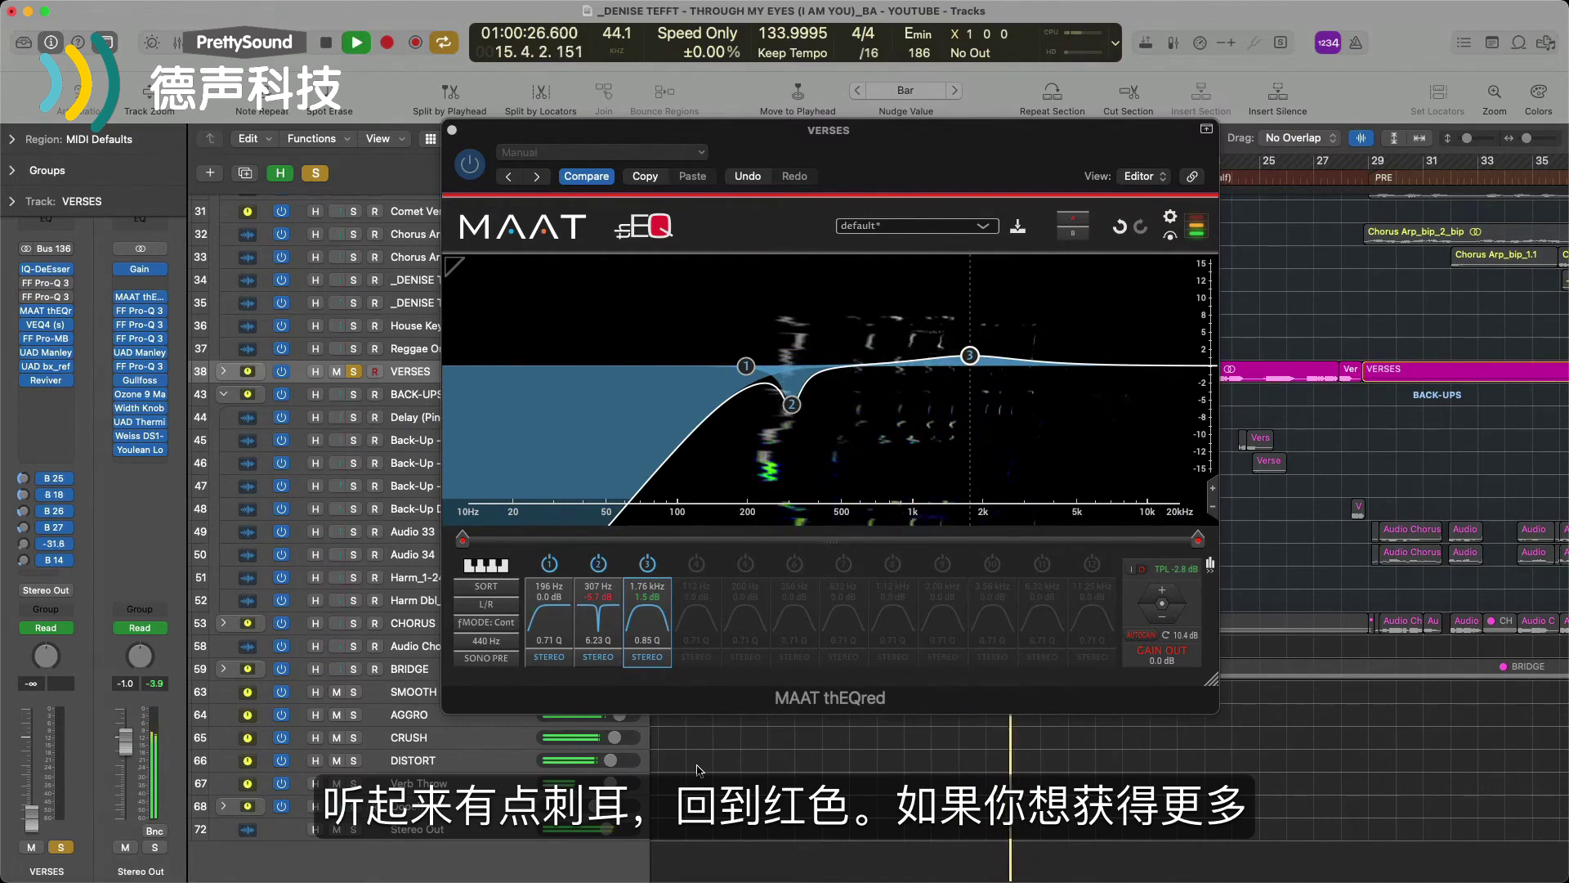
Start the graph at 159 Hz and add band 4, a narrow Q 6.14 cut at 694 Hz, -2.3 dB
{"action": "left_click_drag", "start_coordinate": [463, 539], "coordinate": [730, 572]}
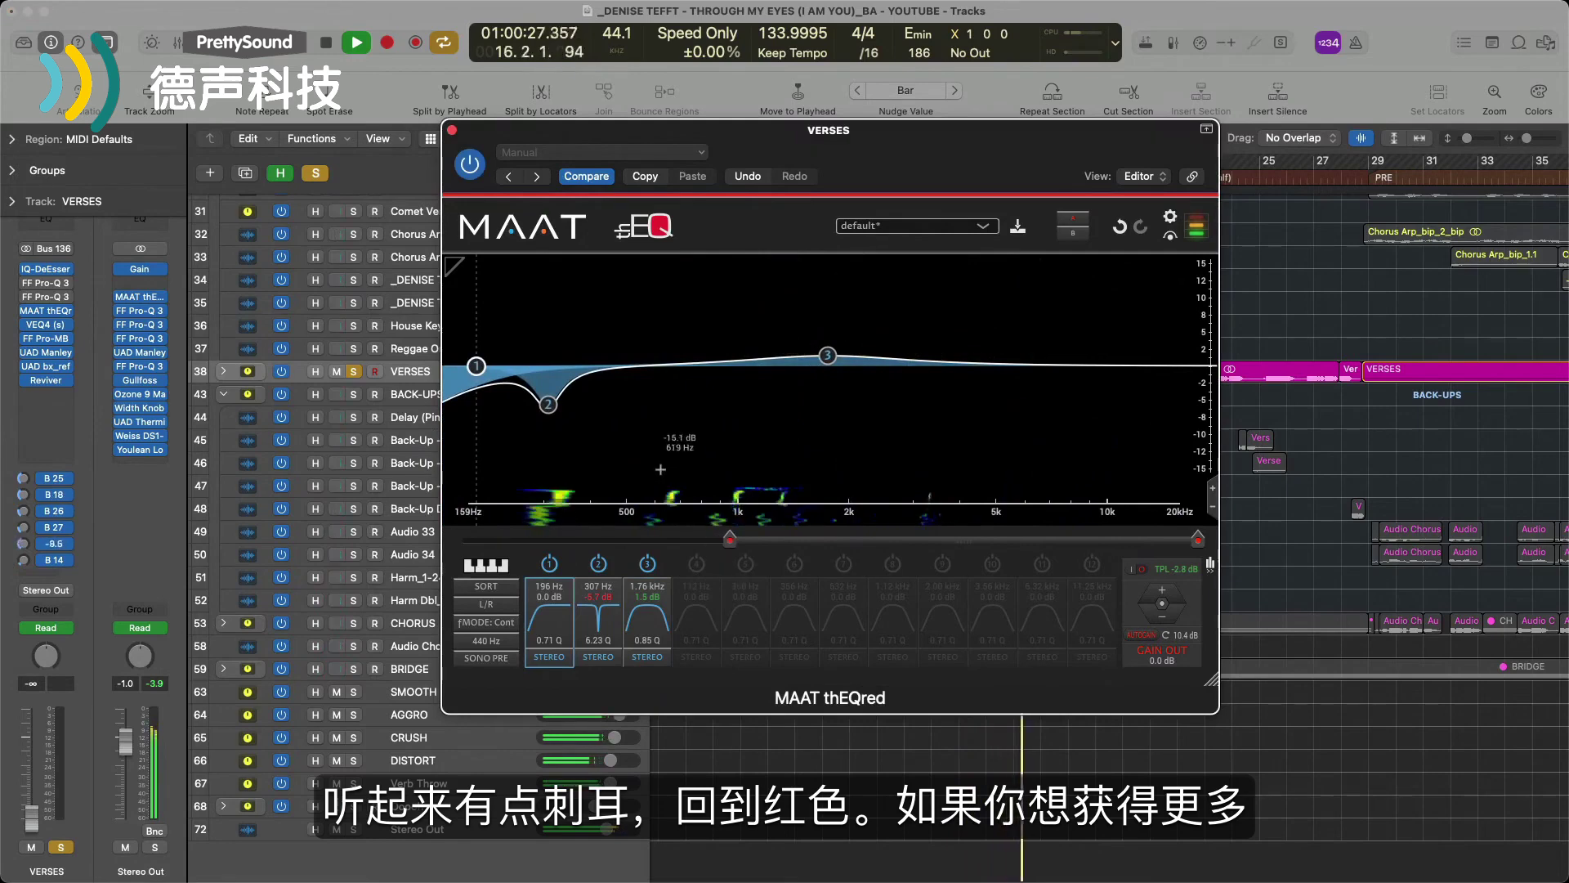
{"action": "key", "text": "space"}
{"action": "double_click", "coordinate": [677, 390]}
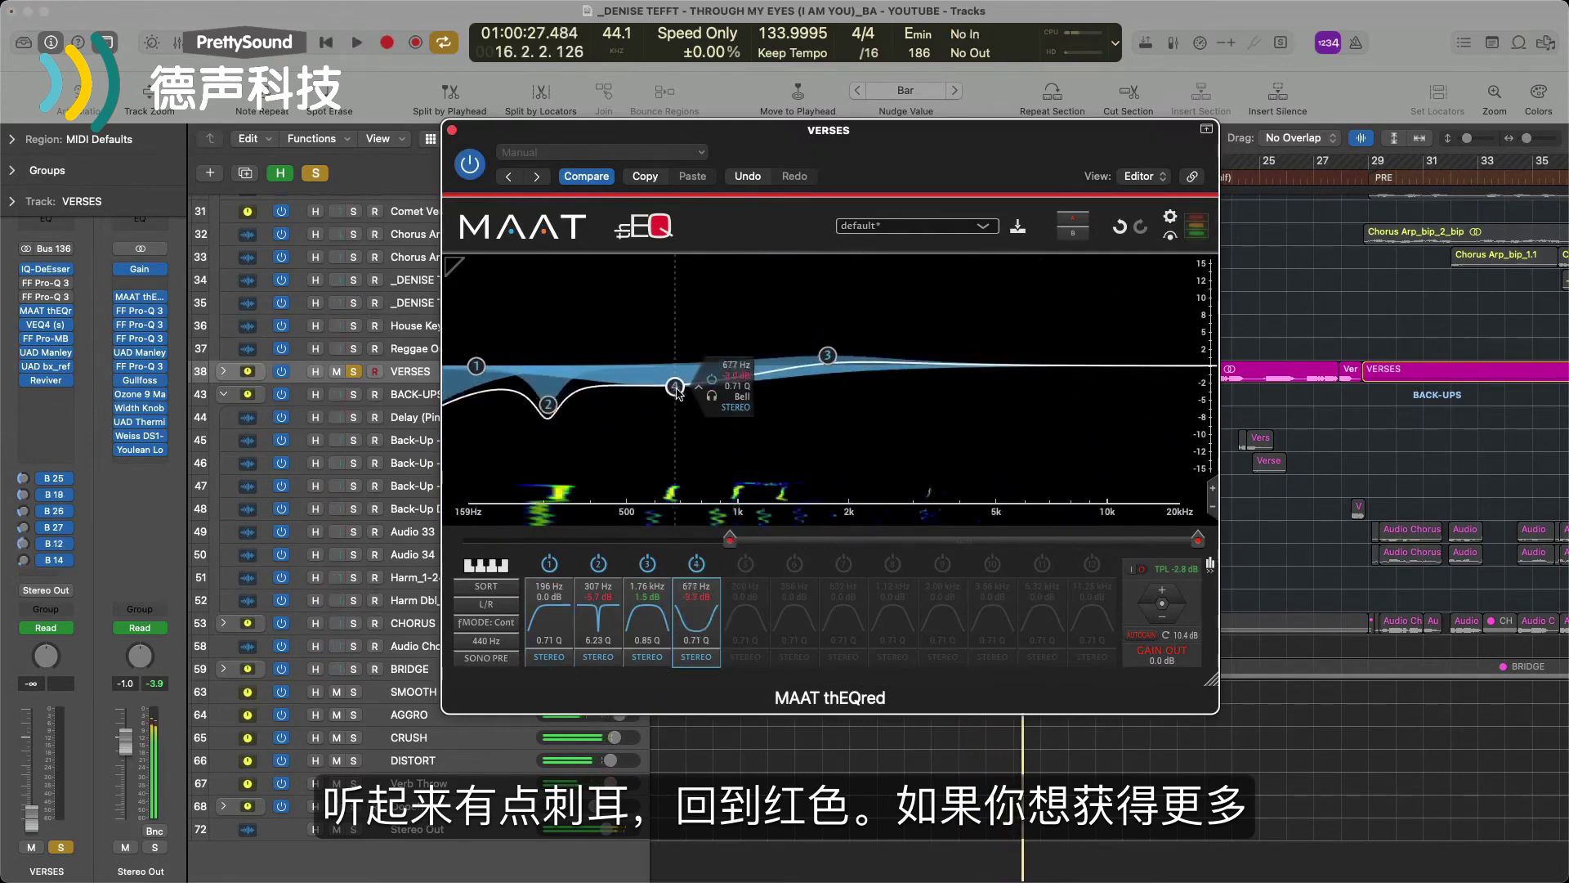
{"action": "scroll", "coordinate": [678, 389], "scroll_direction": "up", "scroll_amount": 10}
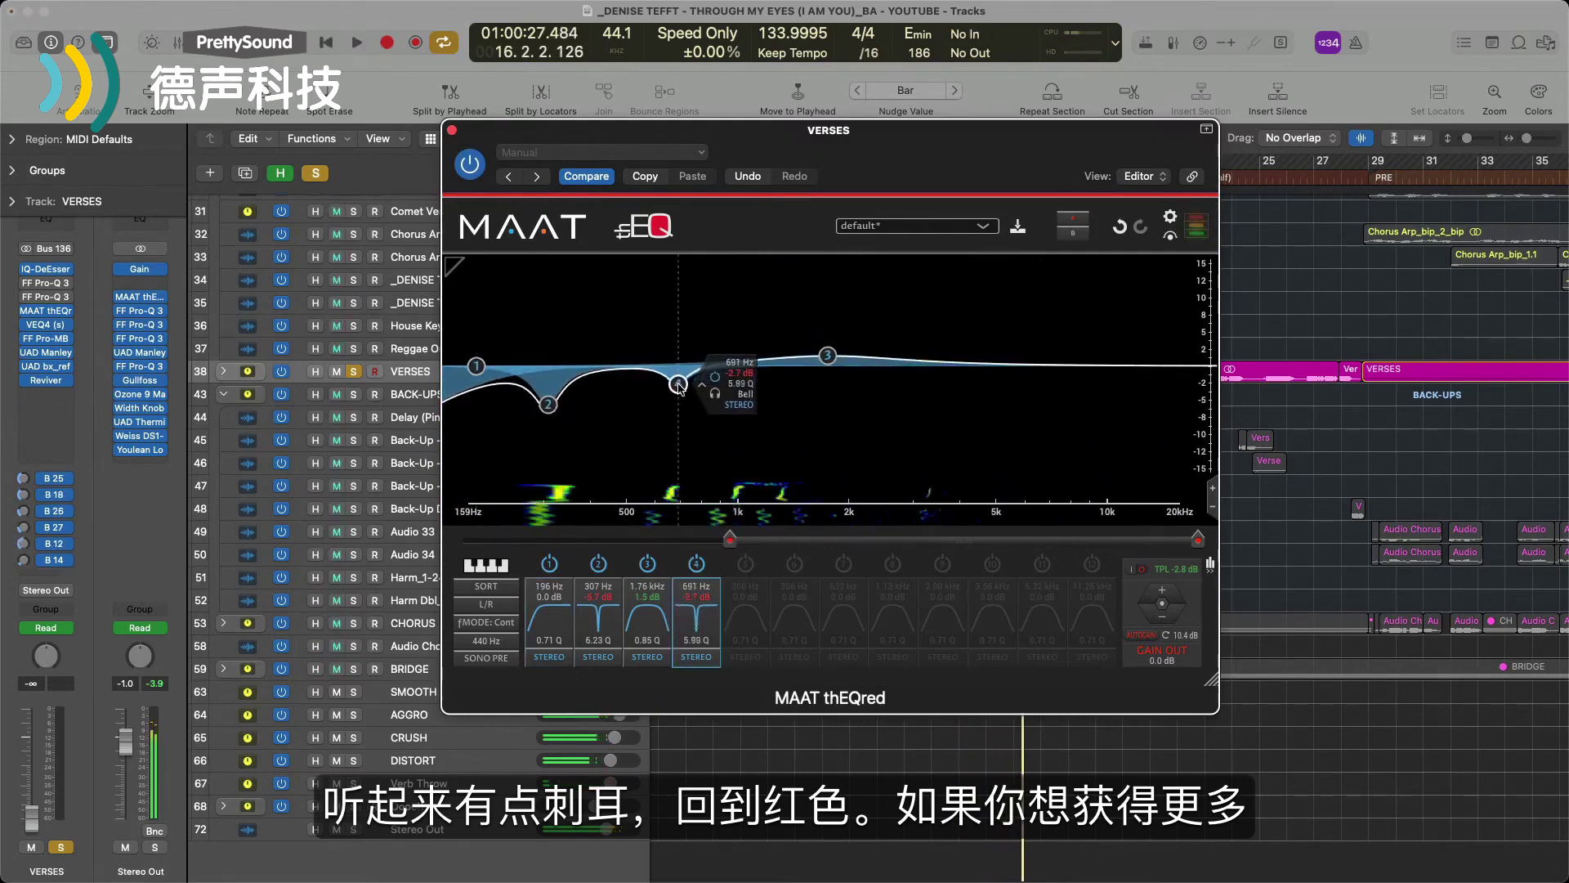
{"action": "left_click_drag", "start_coordinate": [679, 389], "coordinate": [680, 386]}
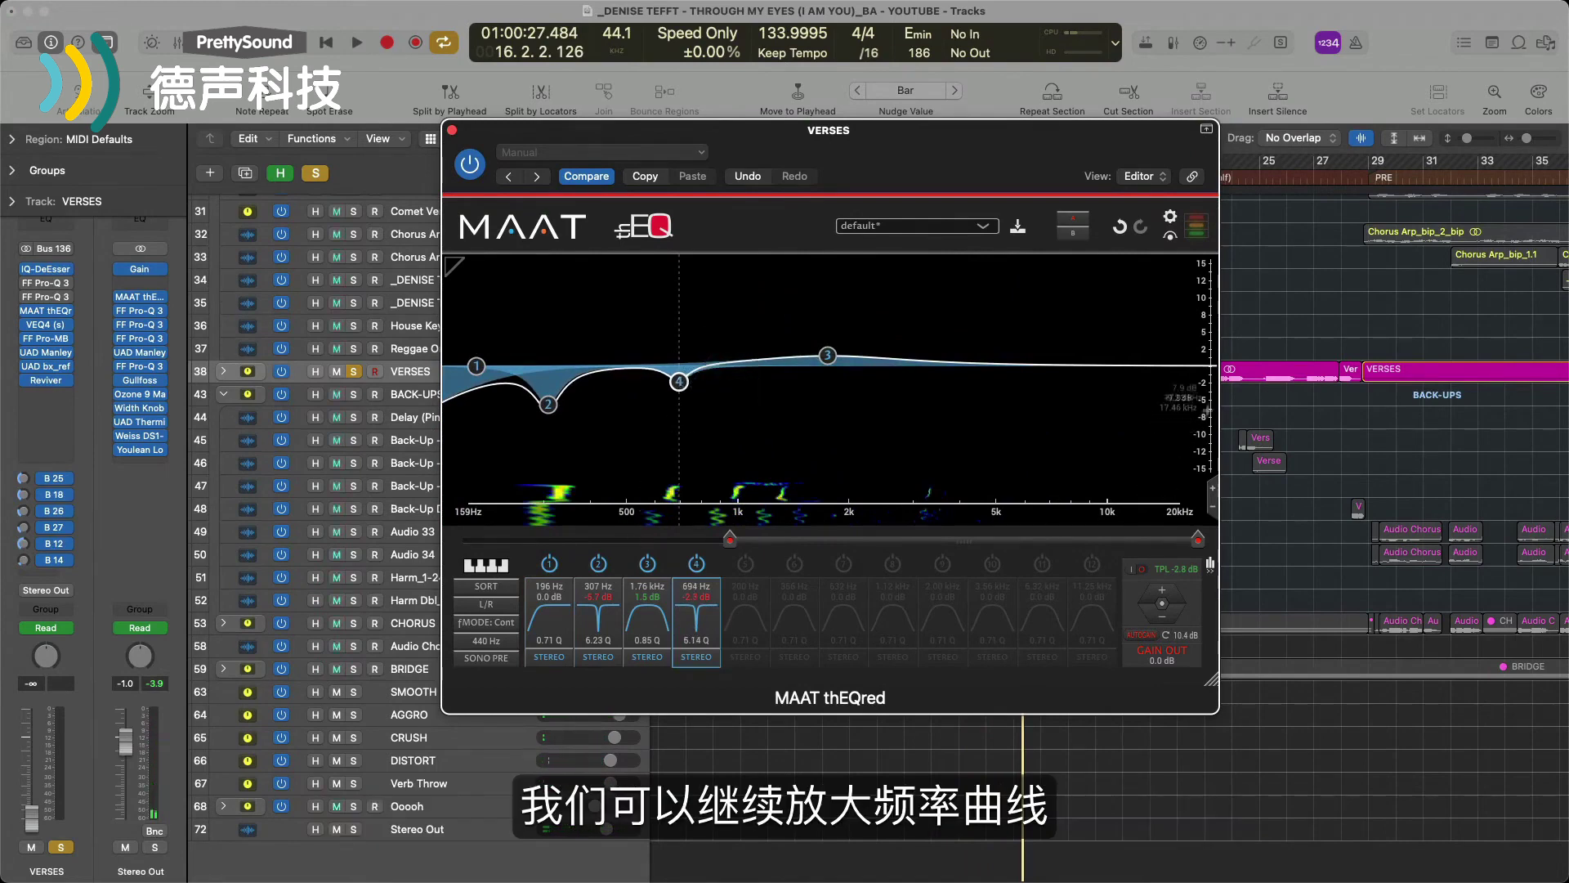
Zoom the curve's dB scale through ±3 and ±15, ending at ±6
{"action": "left_click", "coordinate": [1213, 490]}
{"action": "left_click", "coordinate": [1213, 491]}
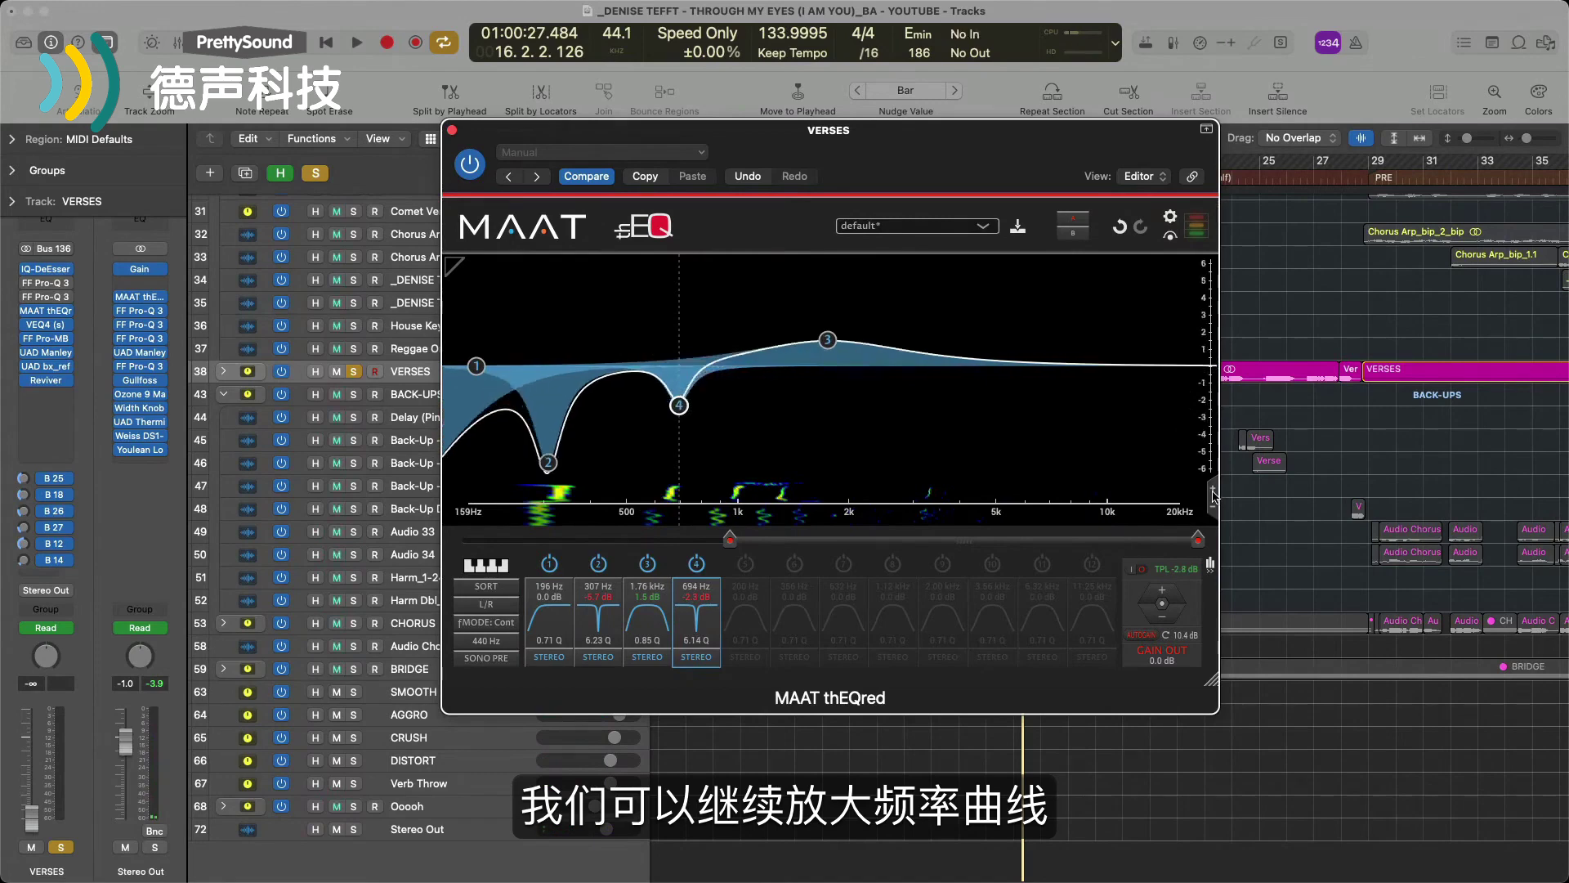
{"action": "left_click", "coordinate": [1213, 511]}
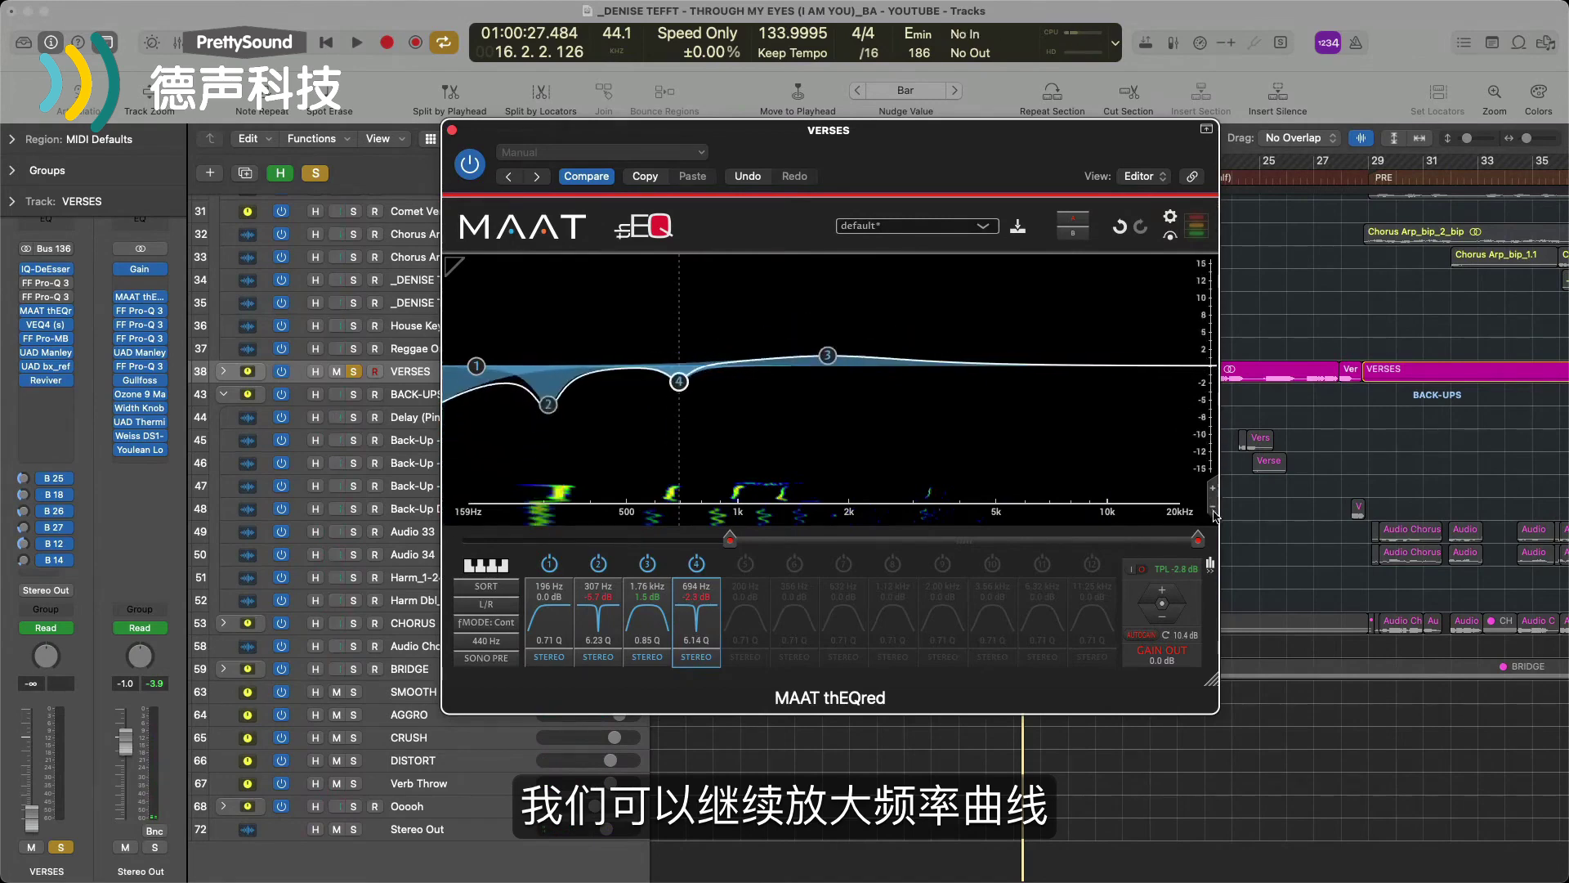
{"action": "left_click", "coordinate": [1213, 489]}
{"action": "left_click", "coordinate": [1213, 490]}
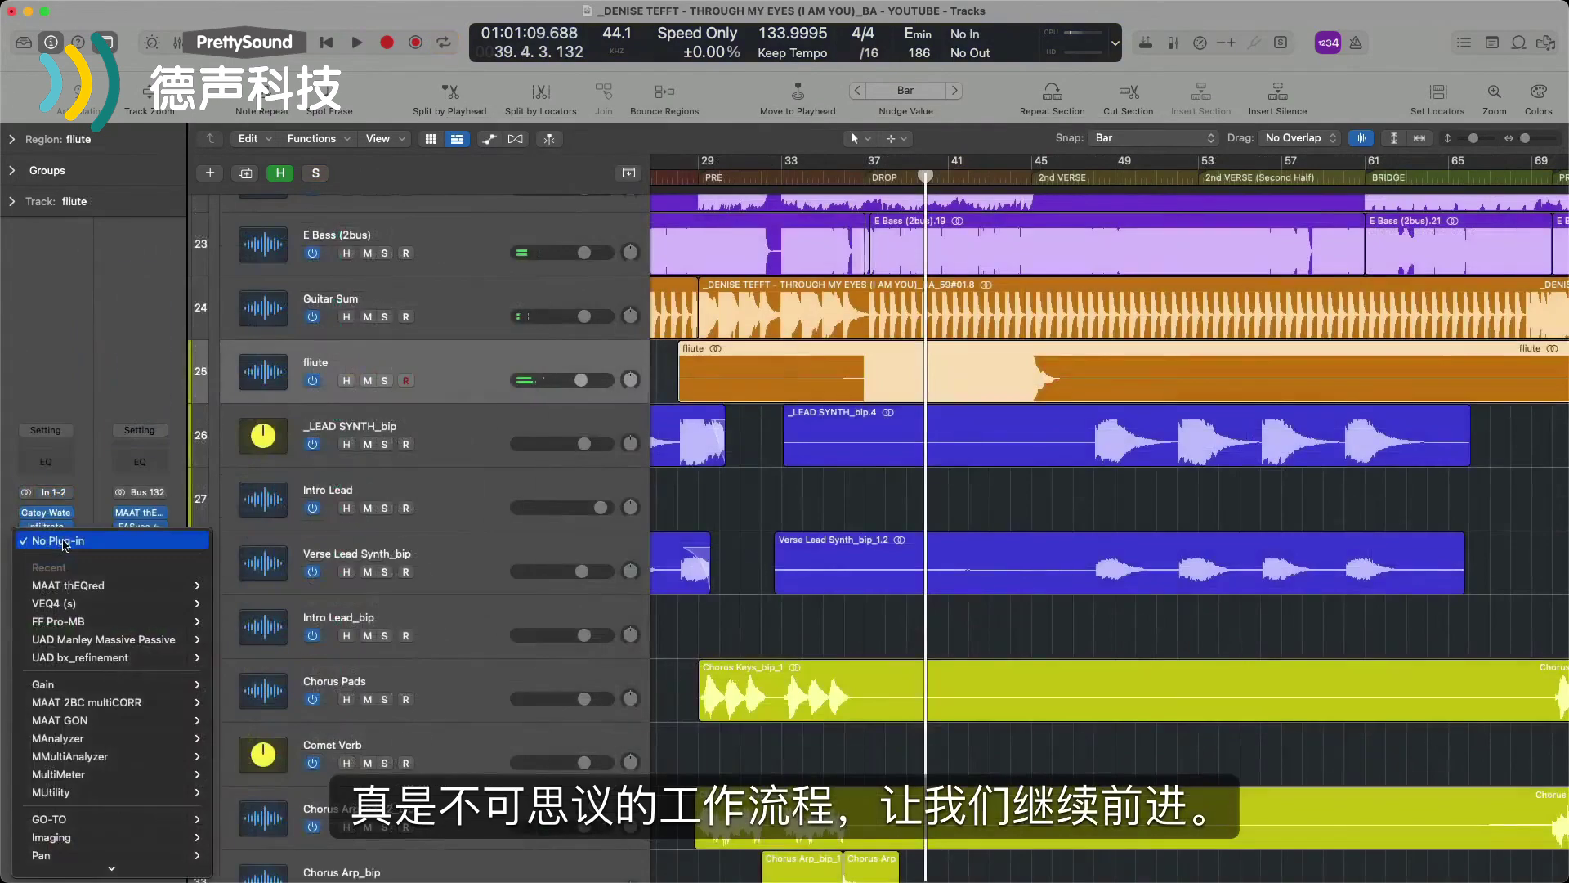
Browse the plug-in menu of an empty insert slot on the flute channel and dismiss it without adding anything
{"action": "mouse_move", "coordinate": [109, 781]}
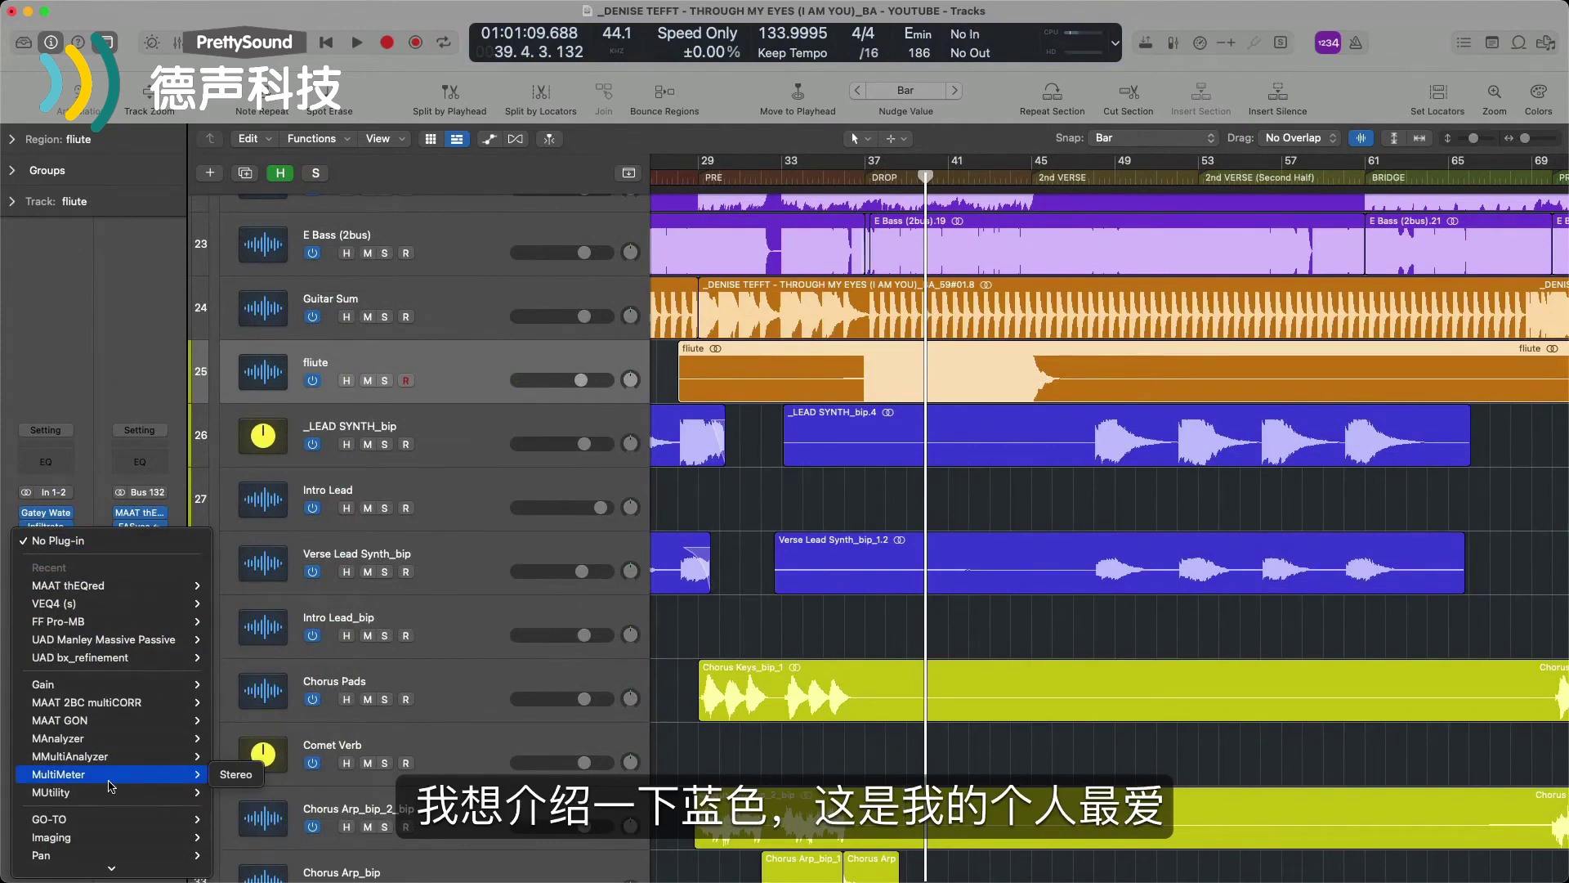
{"action": "mouse_move", "coordinate": [114, 826]}
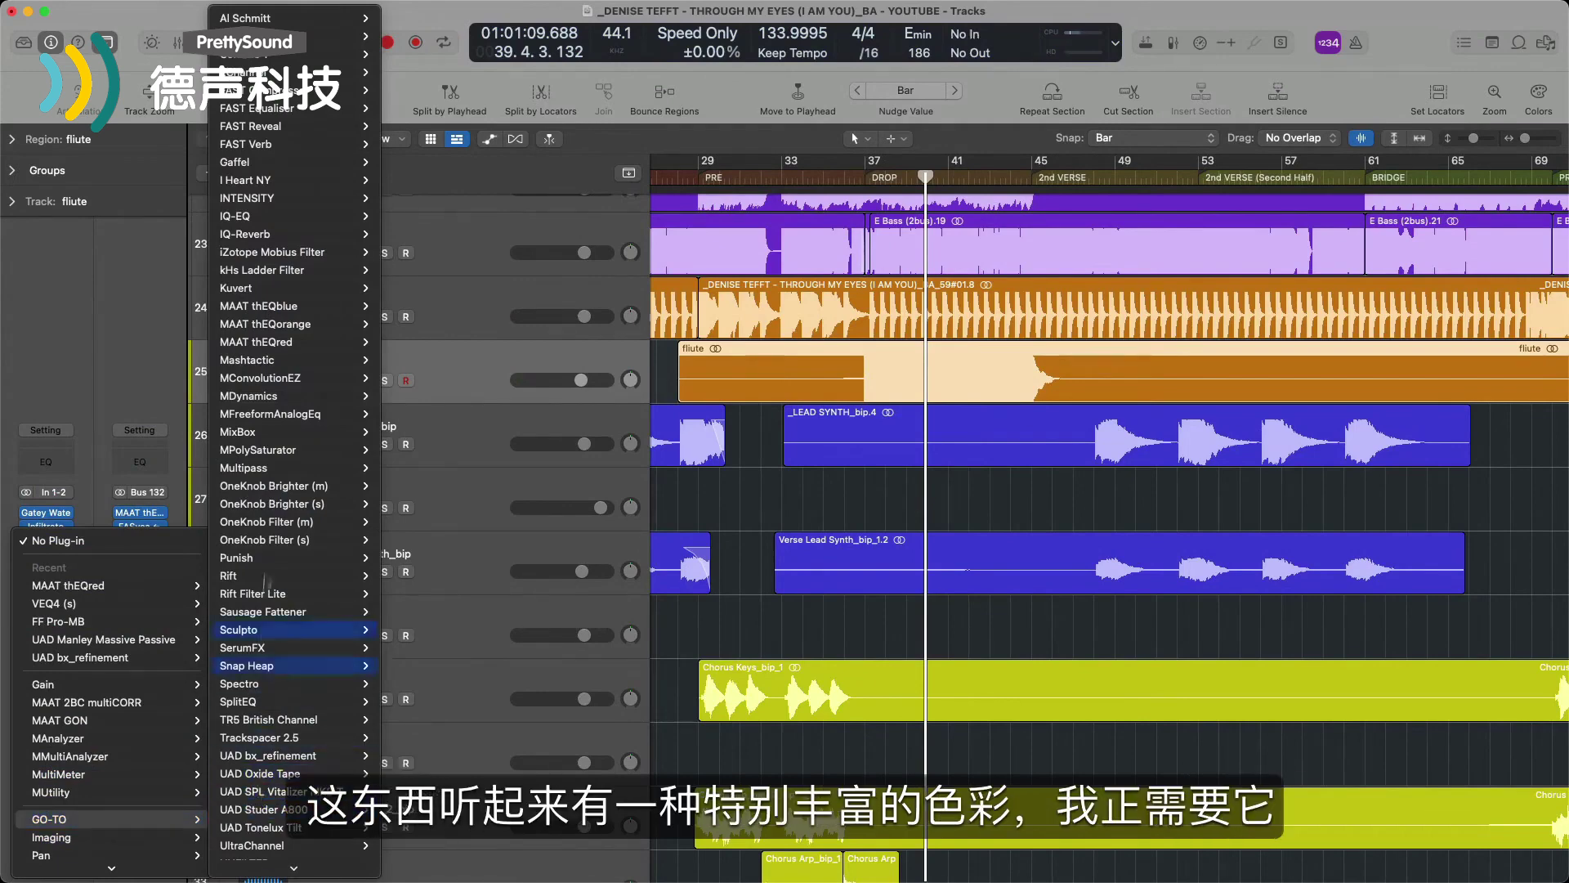
{"action": "mouse_move", "coordinate": [274, 286]}
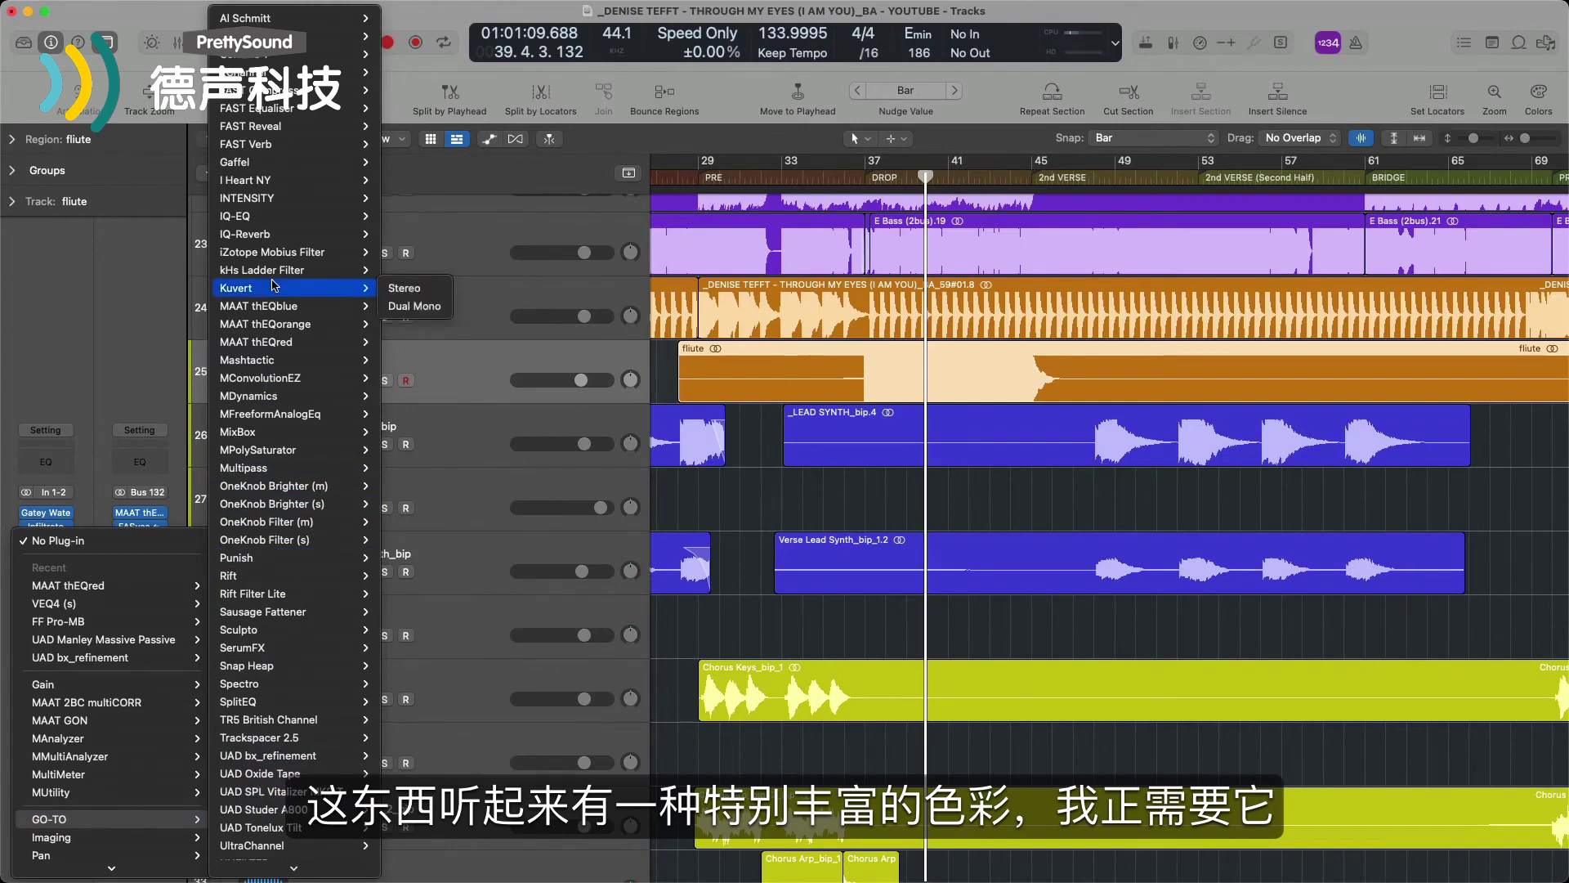
{"action": "mouse_move", "coordinate": [274, 434]}
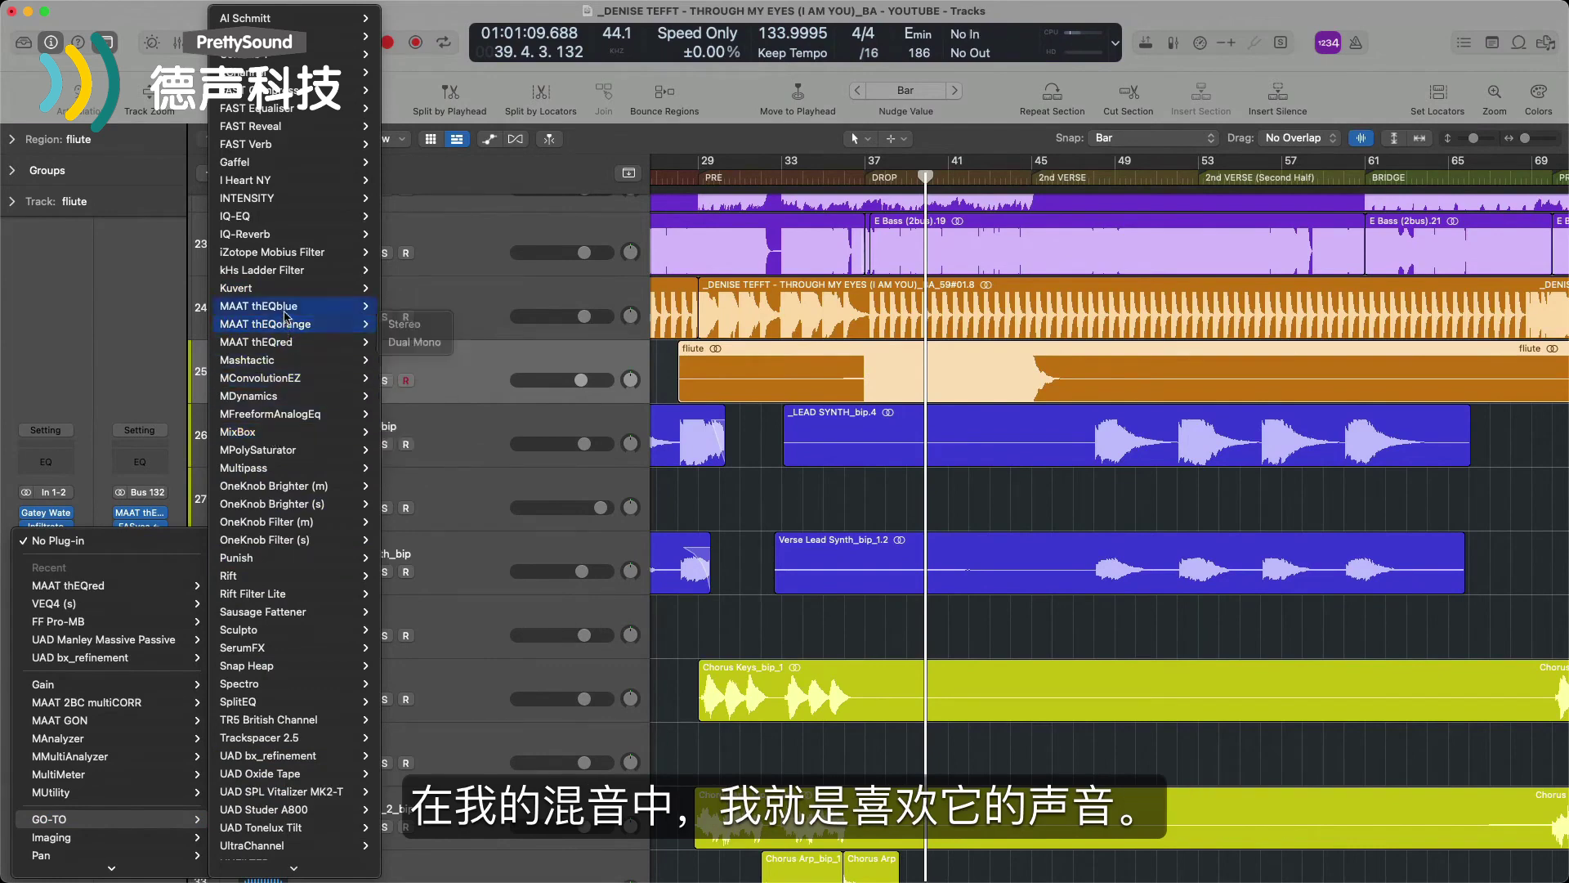
{"action": "key", "text": "Escape"}
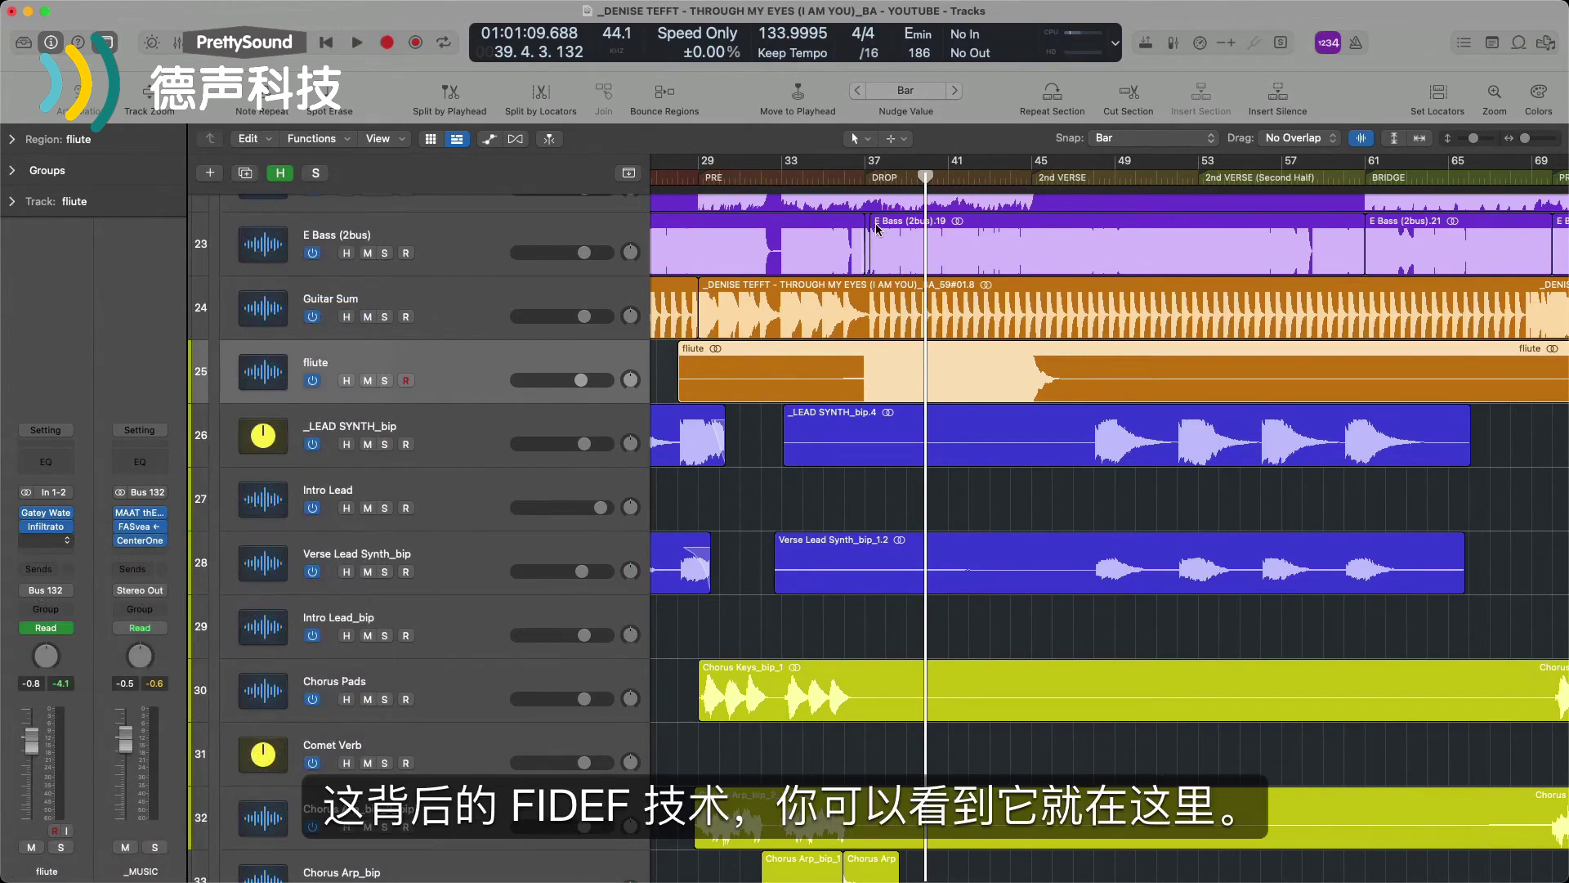
Move the thEQblue window left, enable FiDef processing and choose a FiDef algorithm
{"action": "left_click_drag", "start_coordinate": [975, 246], "coordinate": [780, 194]}
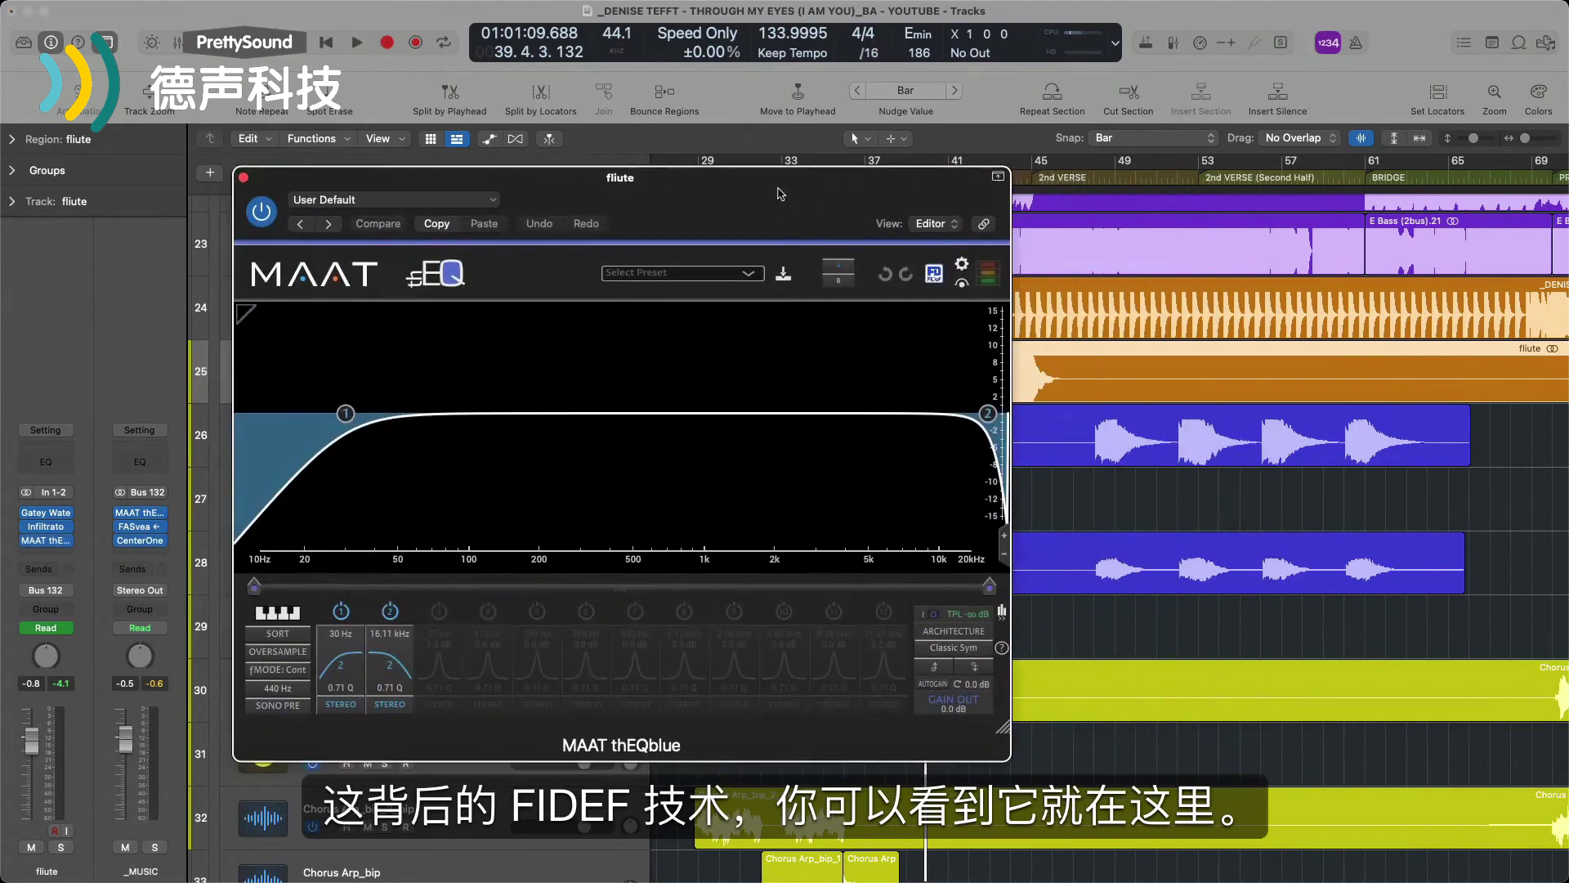
{"action": "left_click", "coordinate": [935, 275]}
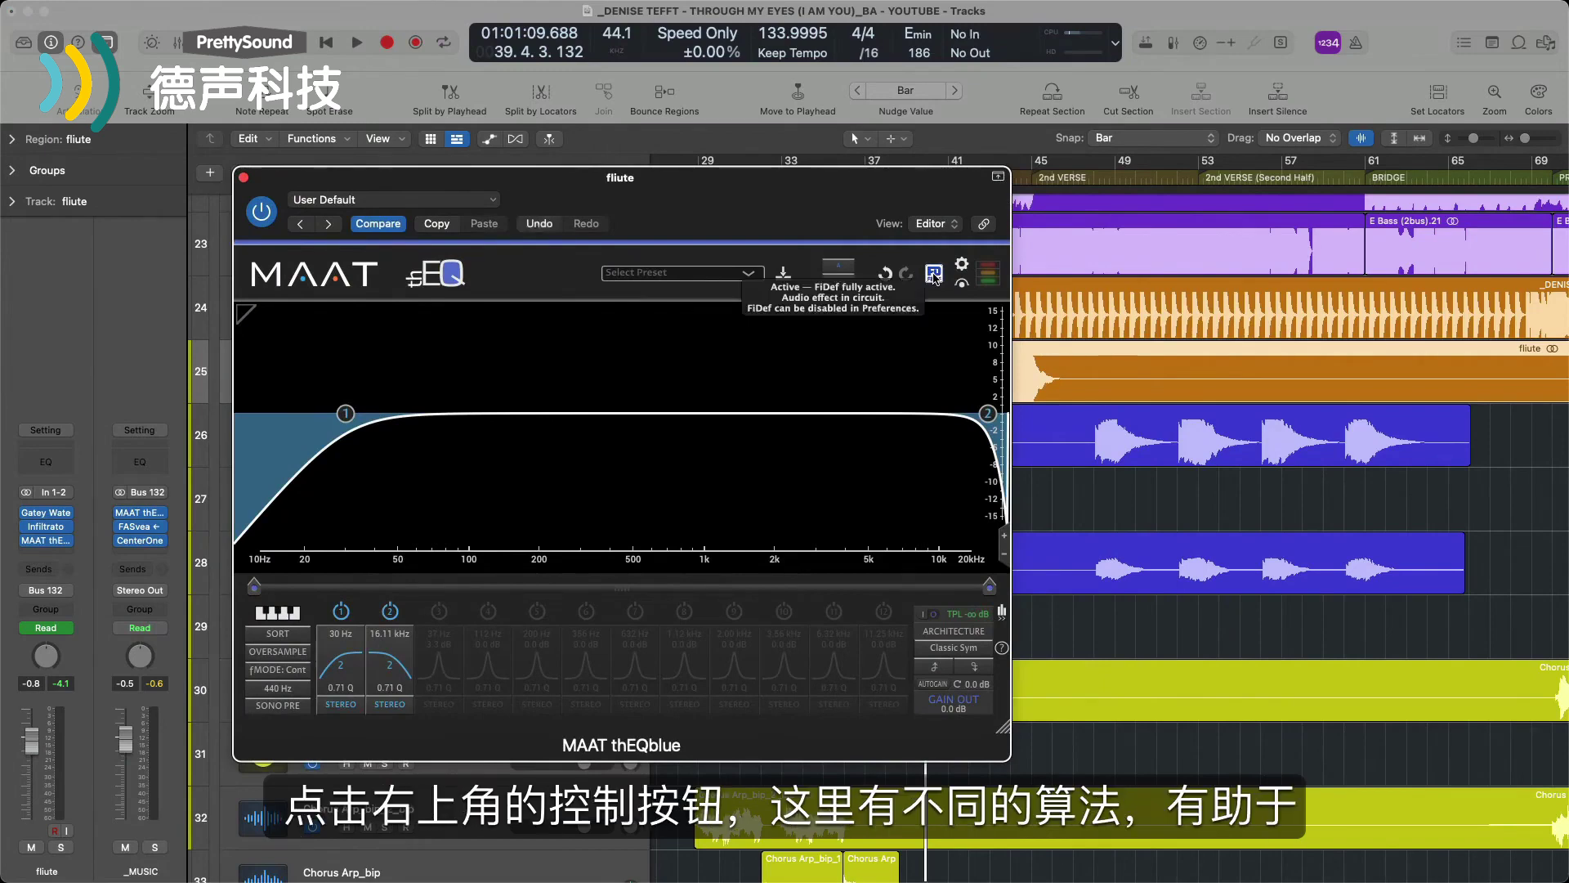
{"action": "left_click", "coordinate": [933, 278]}
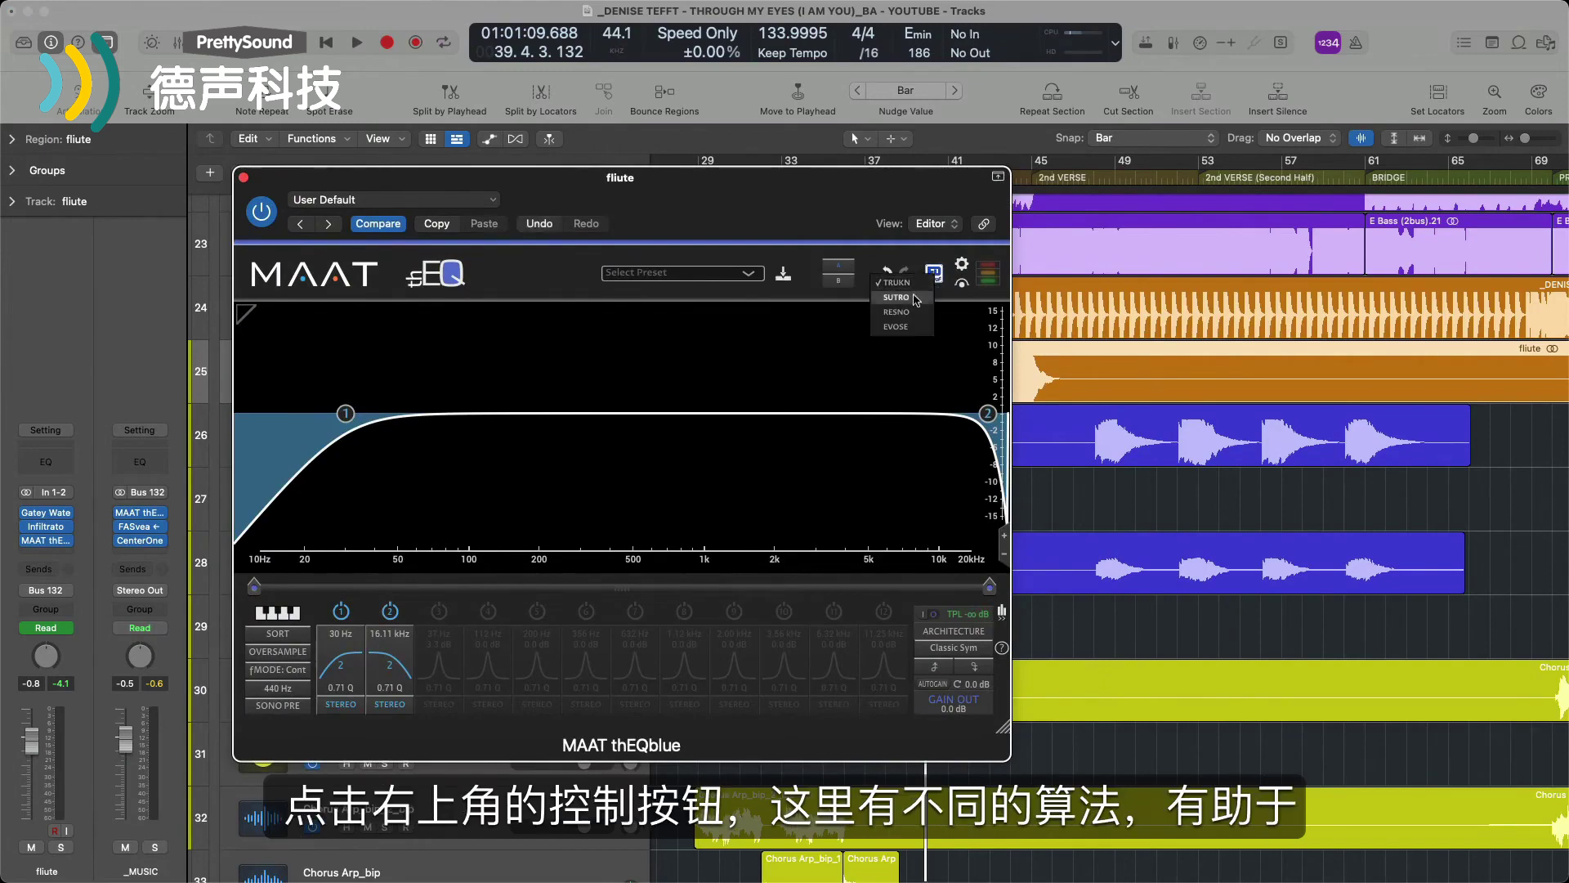
{"action": "left_click", "coordinate": [907, 312]}
{"action": "left_click_drag", "start_coordinate": [907, 222], "coordinate": [905, 219]}
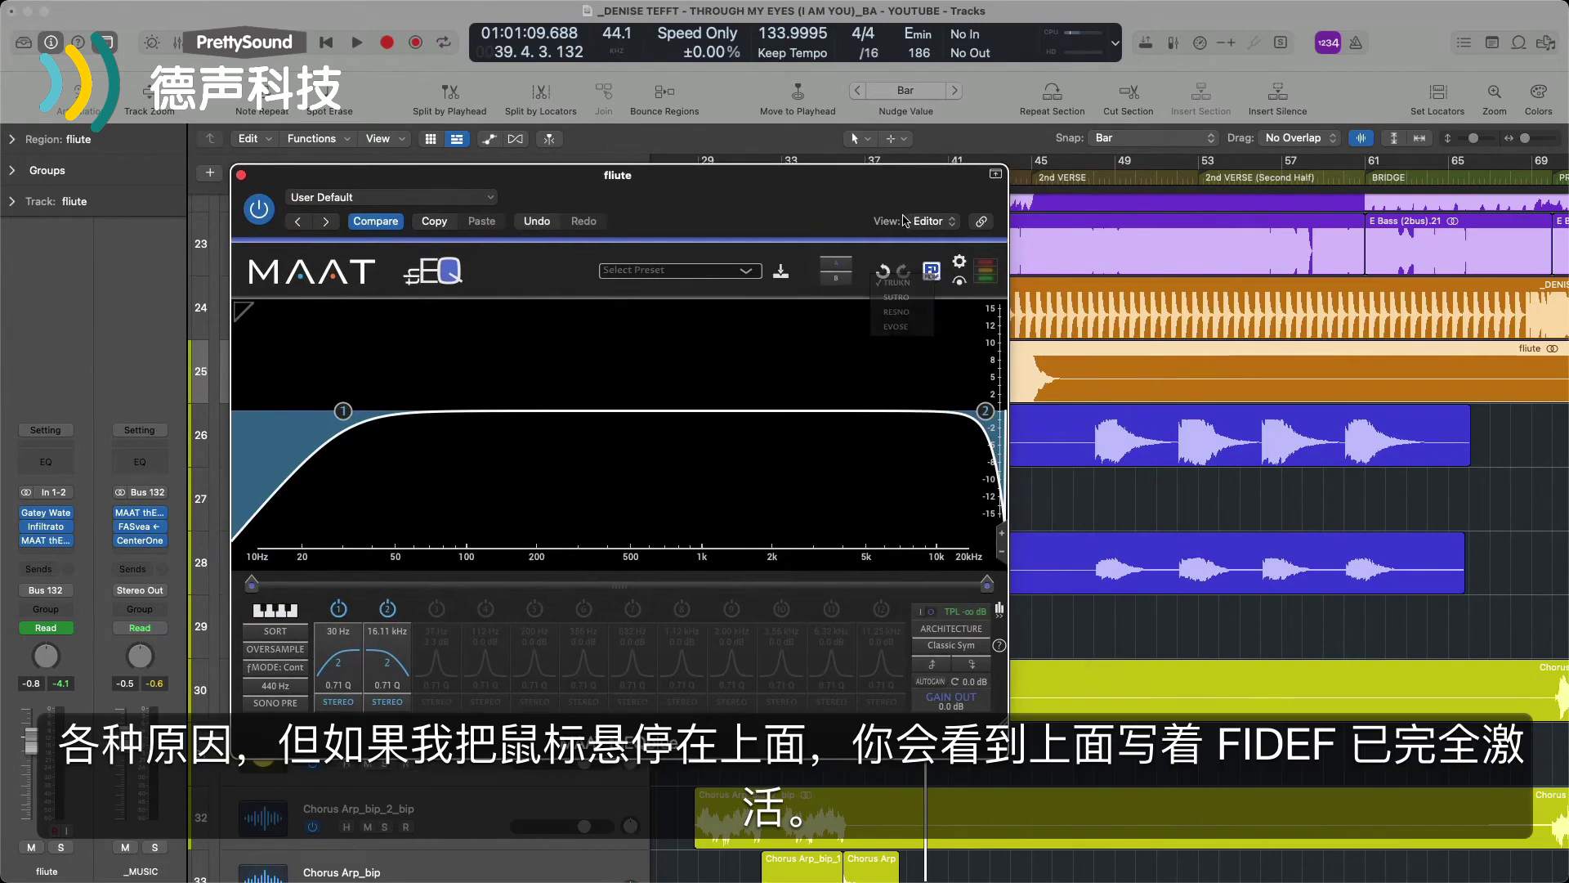
{"action": "mouse_move", "coordinate": [934, 275]}
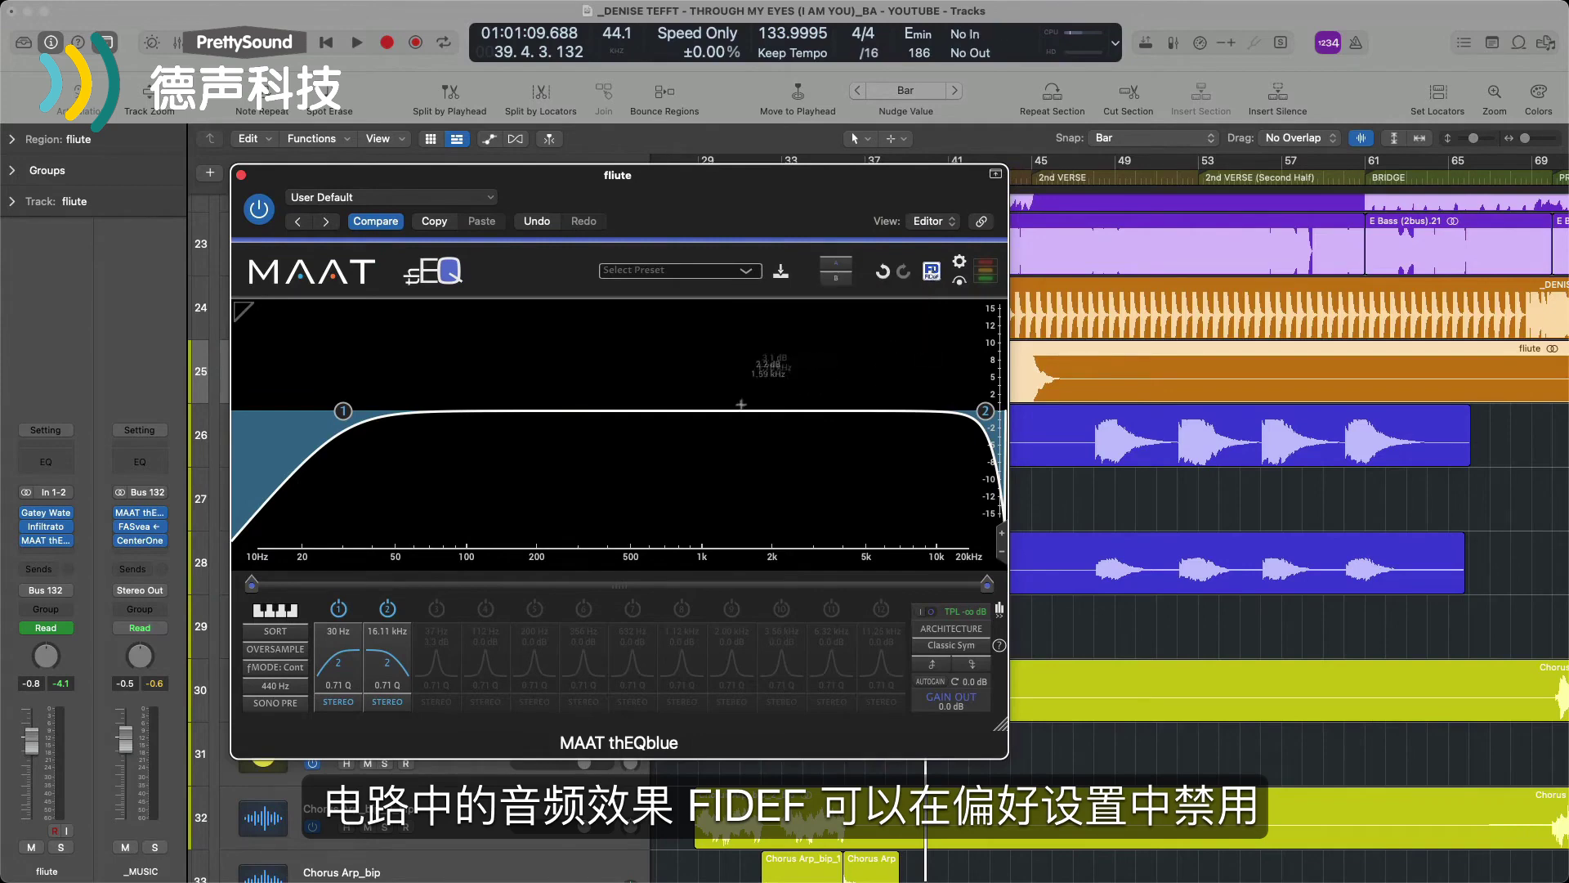
Add band 3 as a +4 dB bell near 949 Hz with Q 1.48, then browse the settings list
{"action": "left_click", "coordinate": [713, 408]}
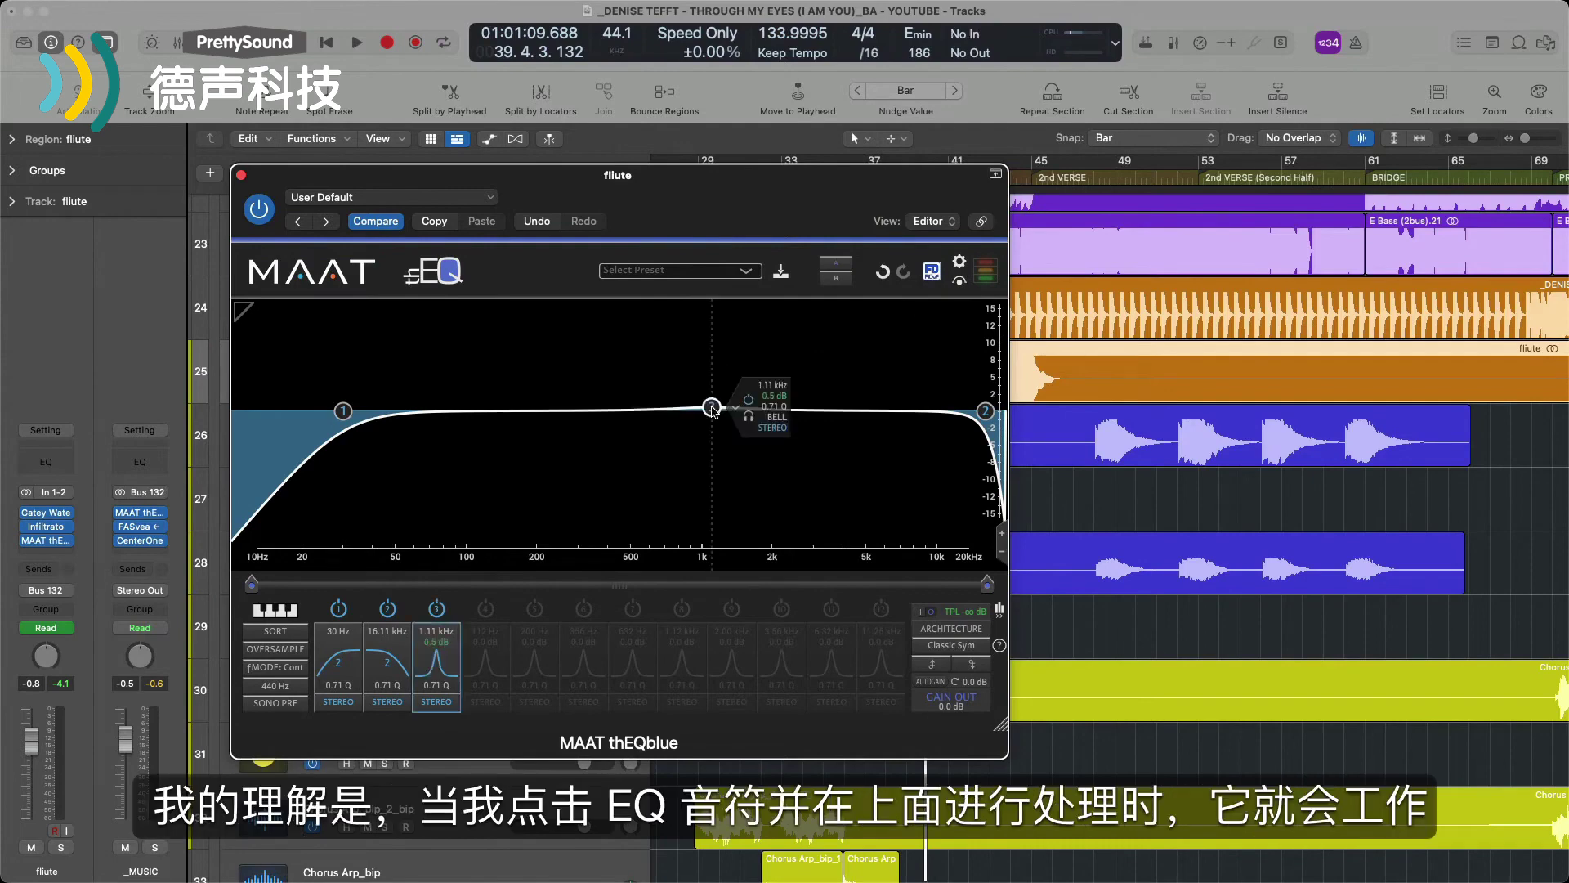
{"action": "mouse_move", "coordinate": [712, 409]}
{"action": "left_mouse_down"}
{"action": "mouse_move", "coordinate": [715, 381]}
{"action": "mouse_move", "coordinate": [697, 384]}
{"action": "left_mouse_up"}
{"action": "scroll", "coordinate": [715, 382], "scroll_direction": "up", "scroll_amount": 2}
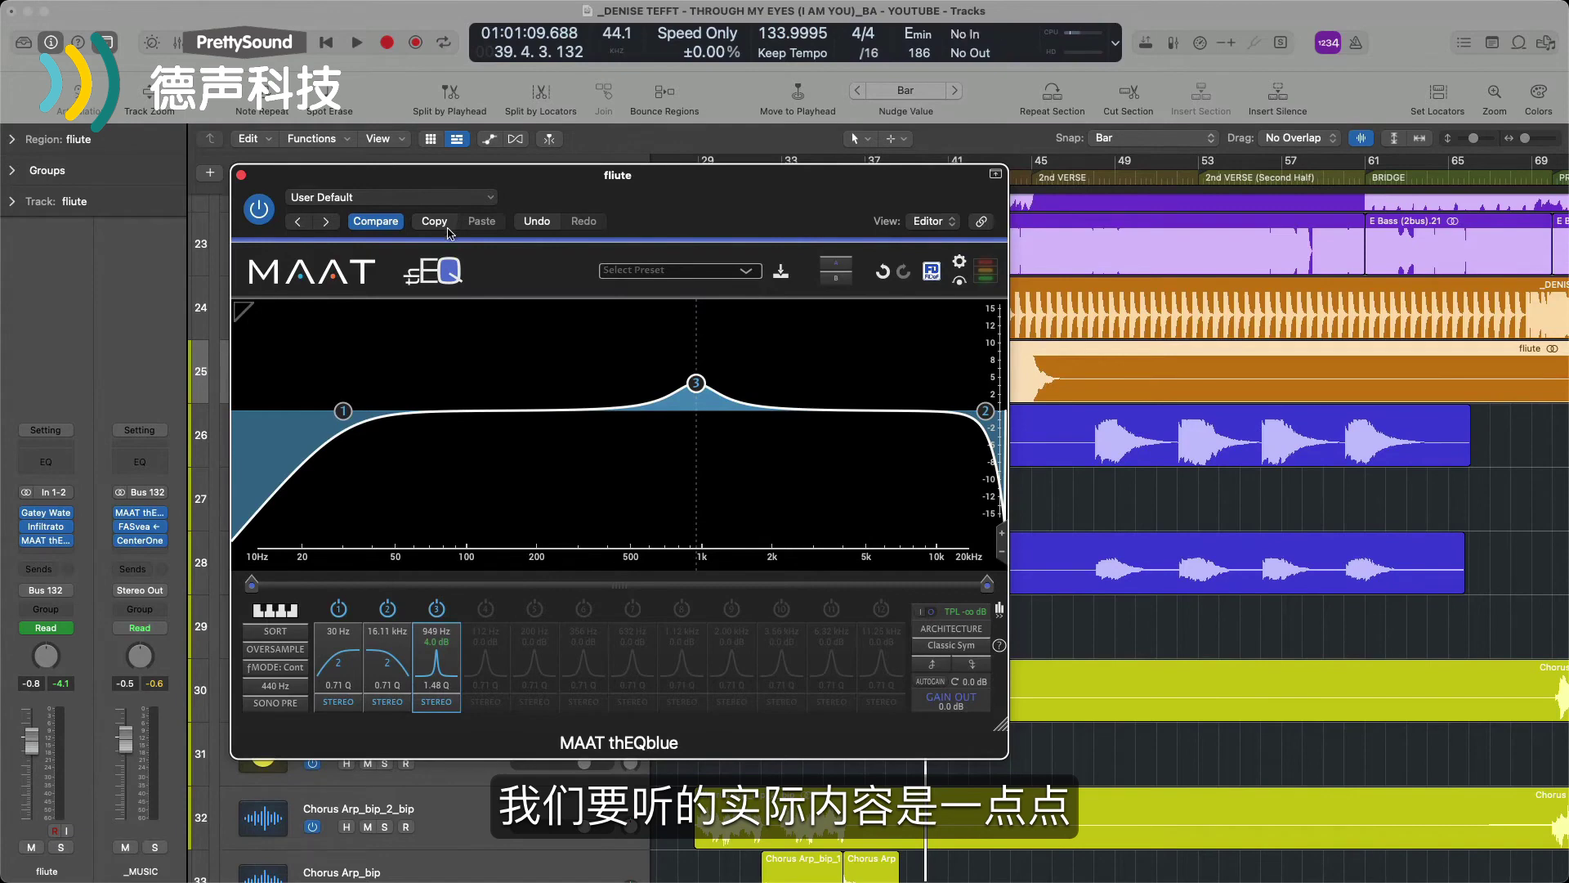
{"action": "left_click", "coordinate": [449, 201]}
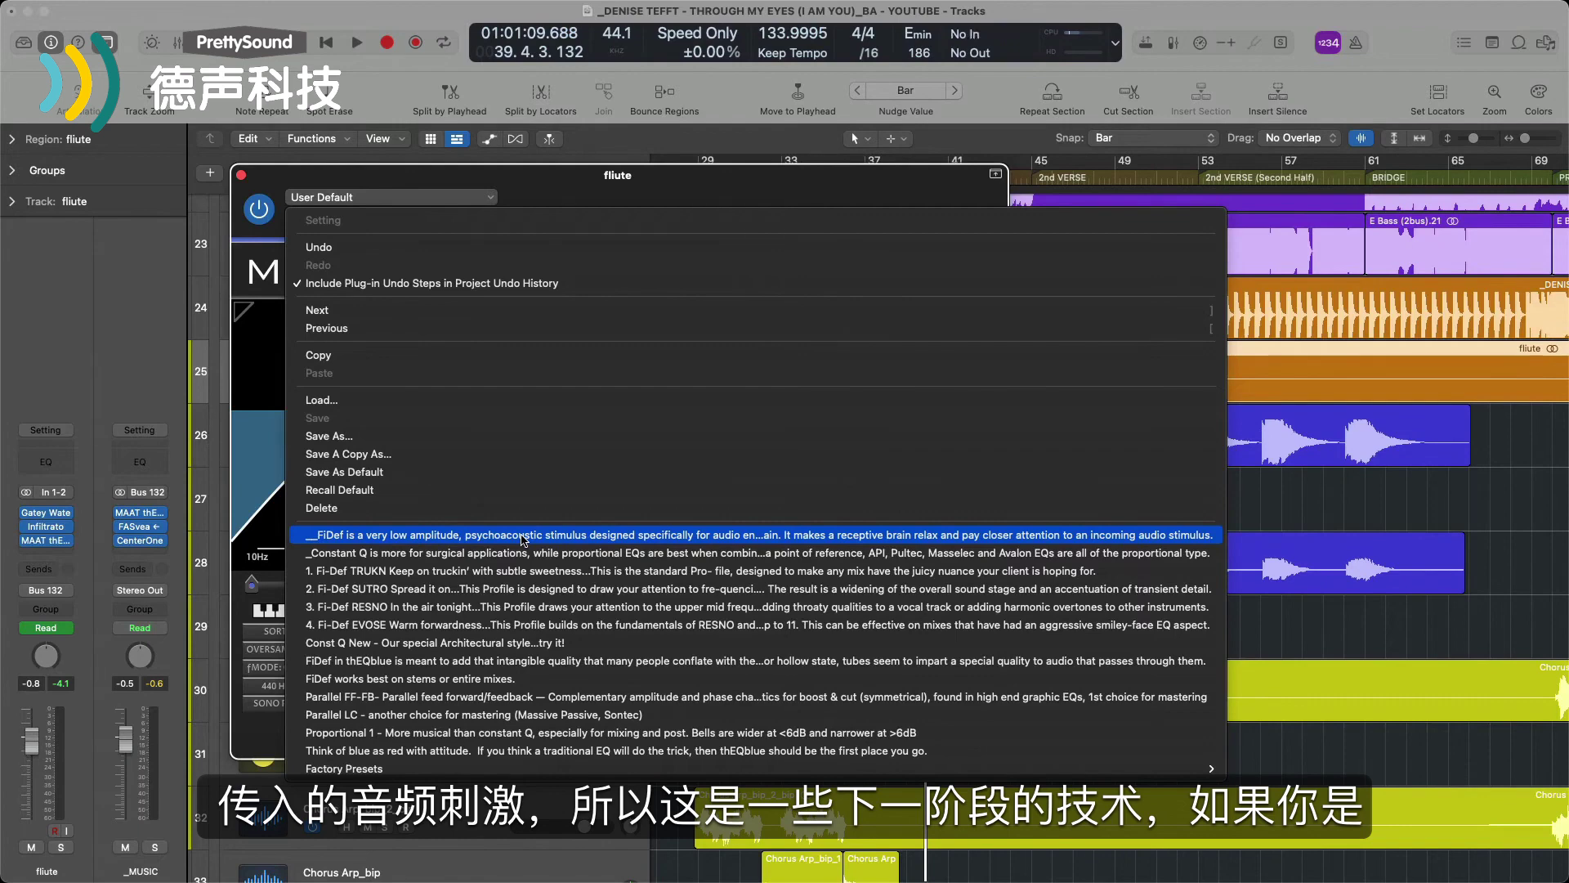
{"action": "left_click", "coordinate": [524, 540]}
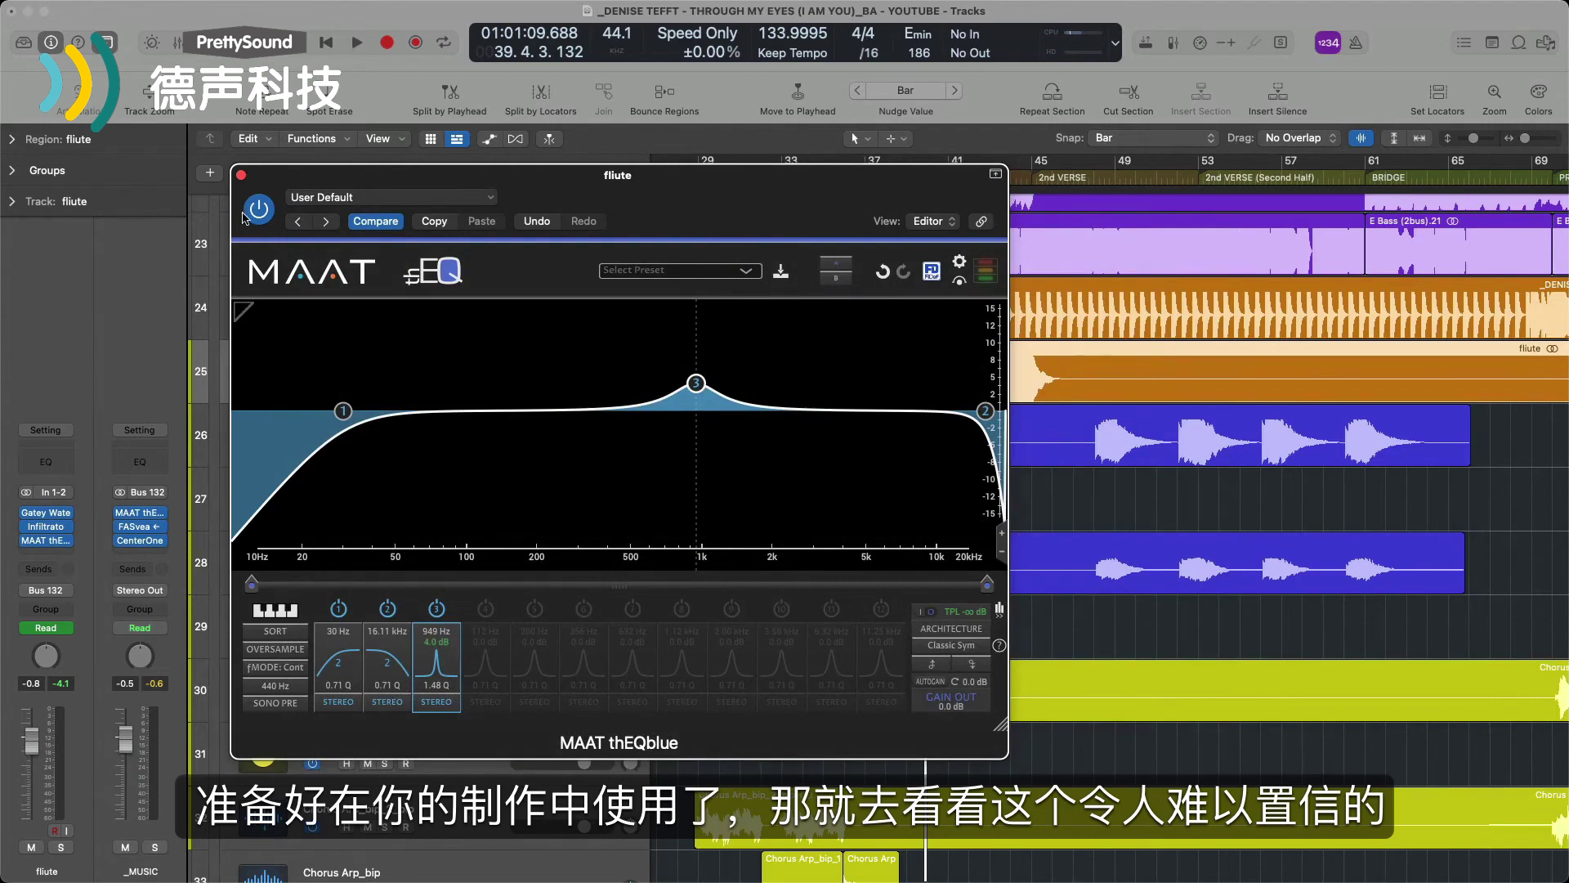
Solo the flute track and reopen its thEQblue window, moved clear of the track list
{"action": "left_click", "coordinate": [241, 175]}
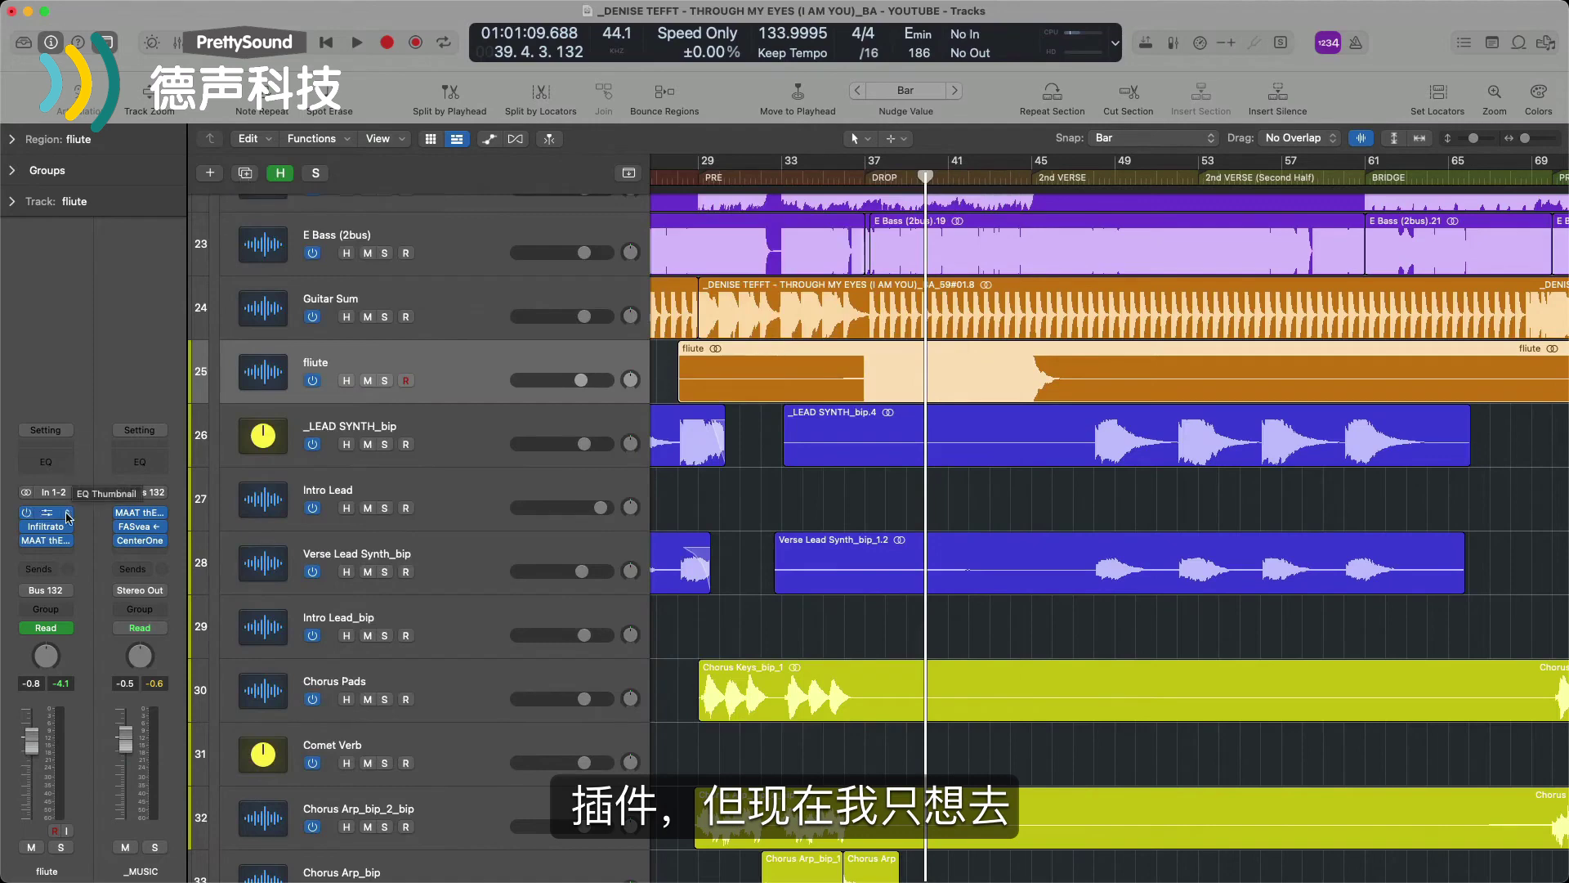
{"action": "mouse_move", "coordinate": [64, 546]}
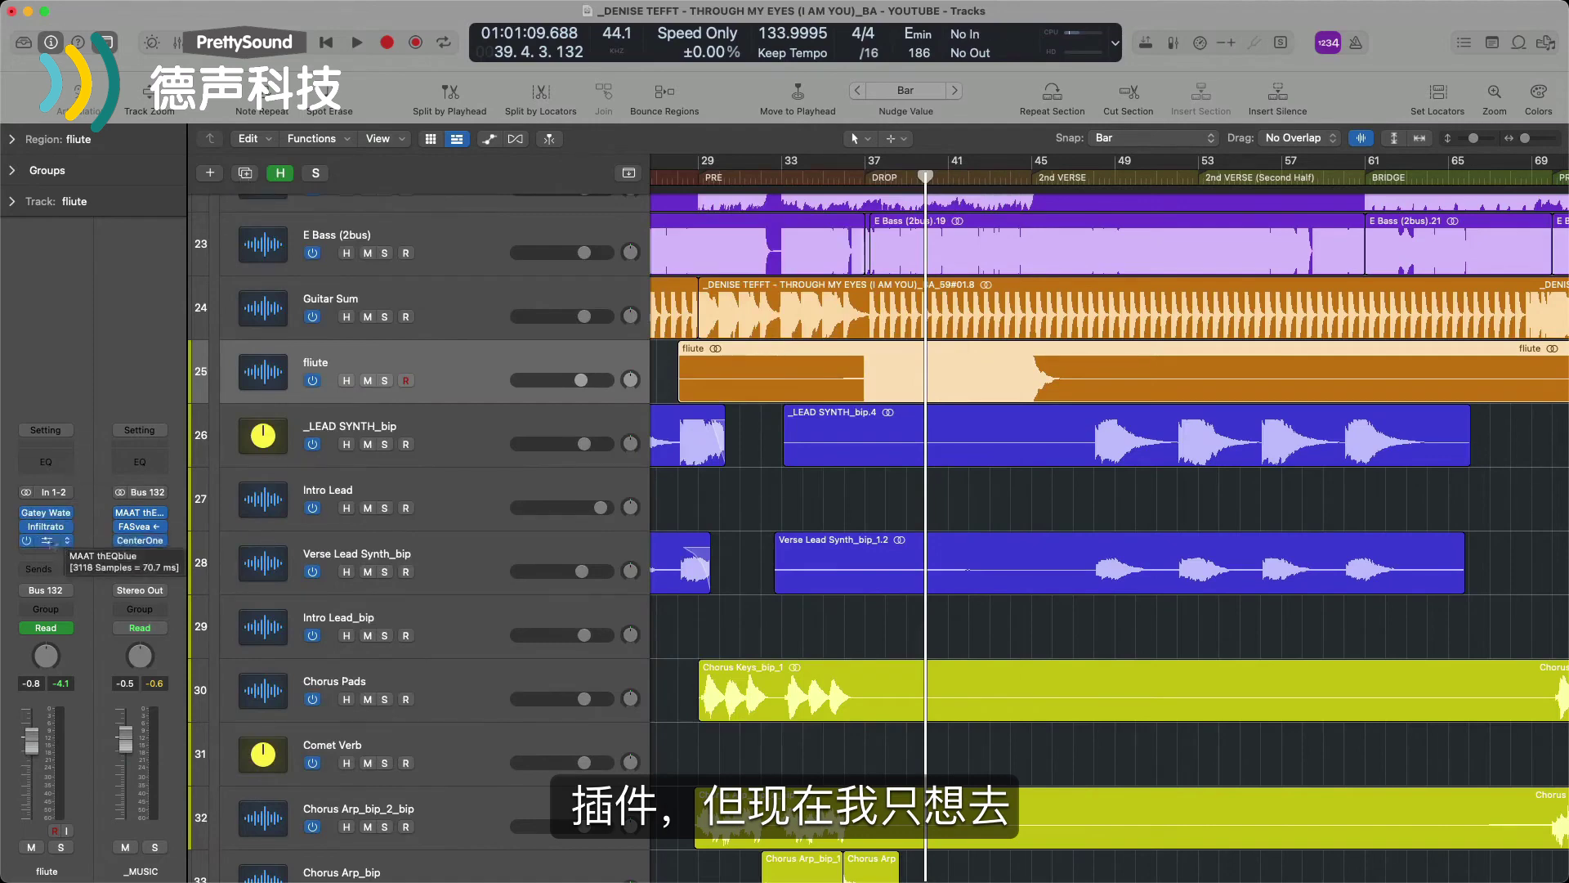
{"action": "left_click", "coordinate": [384, 381]}
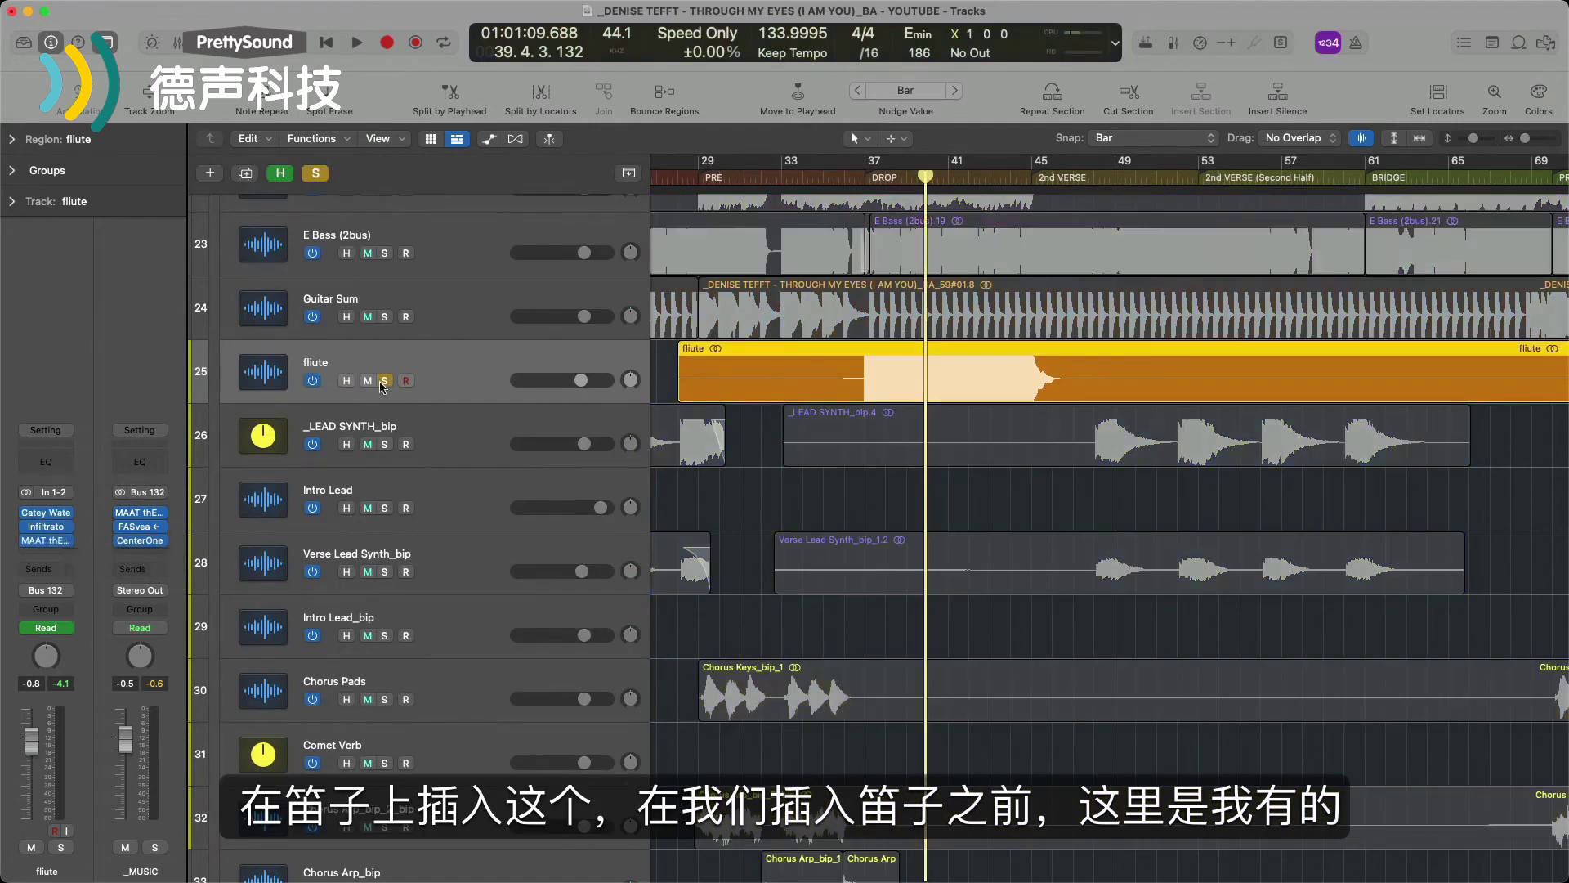
{"action": "left_click", "coordinate": [46, 540]}
{"action": "left_click_drag", "start_coordinate": [823, 191], "coordinate": [1092, 462]}
Play the flute from the DROP marker with the EQ window visible, then stop
{"action": "key", "text": "alt+comma"}
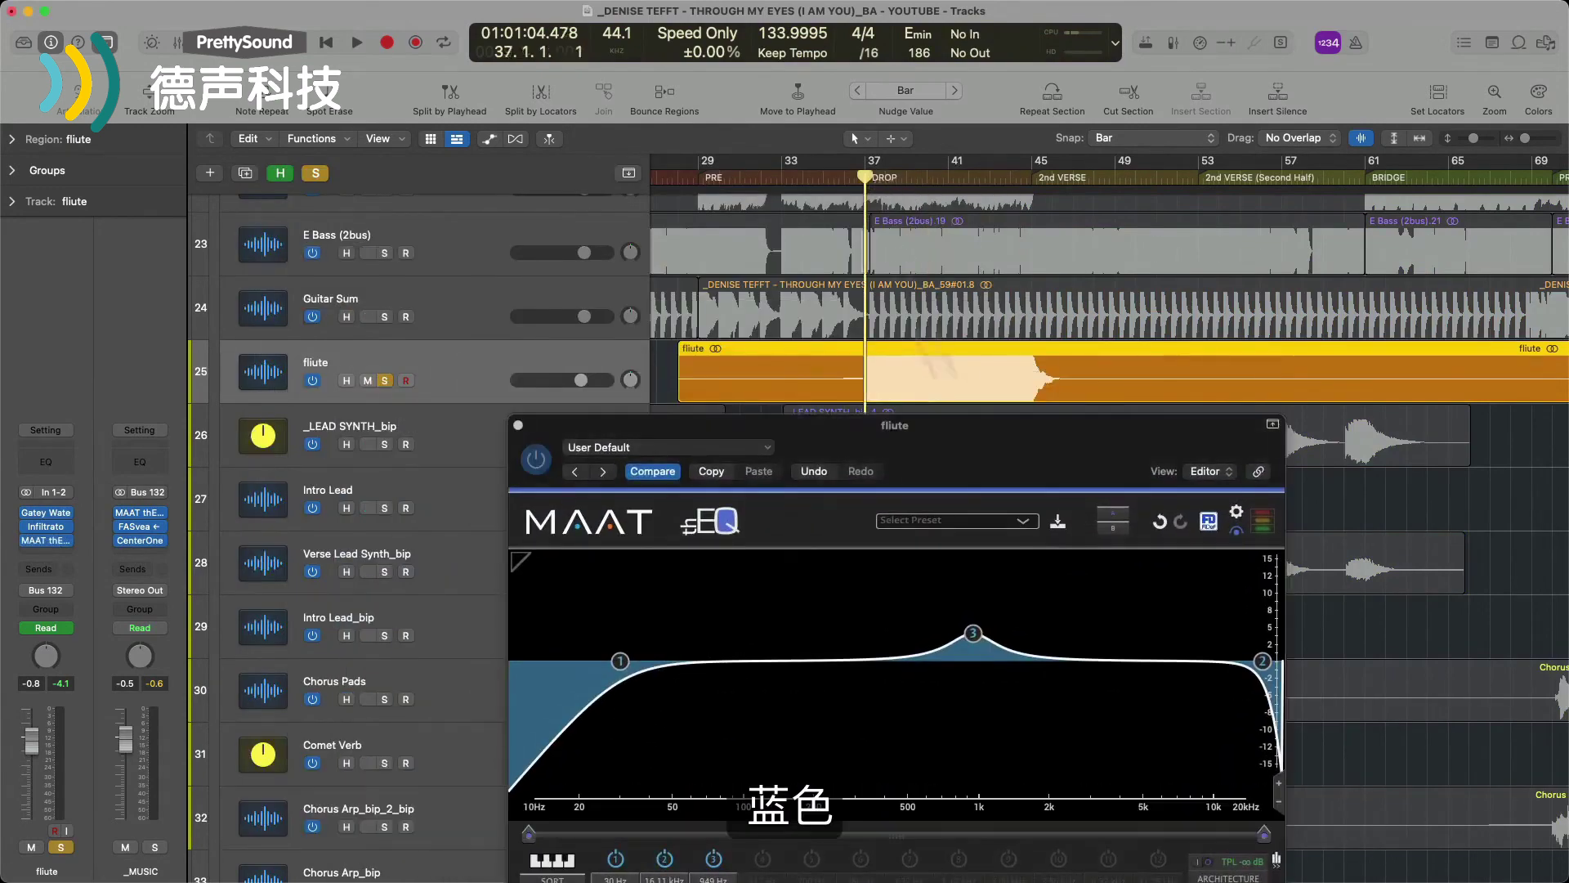
{"action": "key", "text": "space"}
{"action": "left_click_drag", "start_coordinate": [977, 470], "coordinate": [965, 244]}
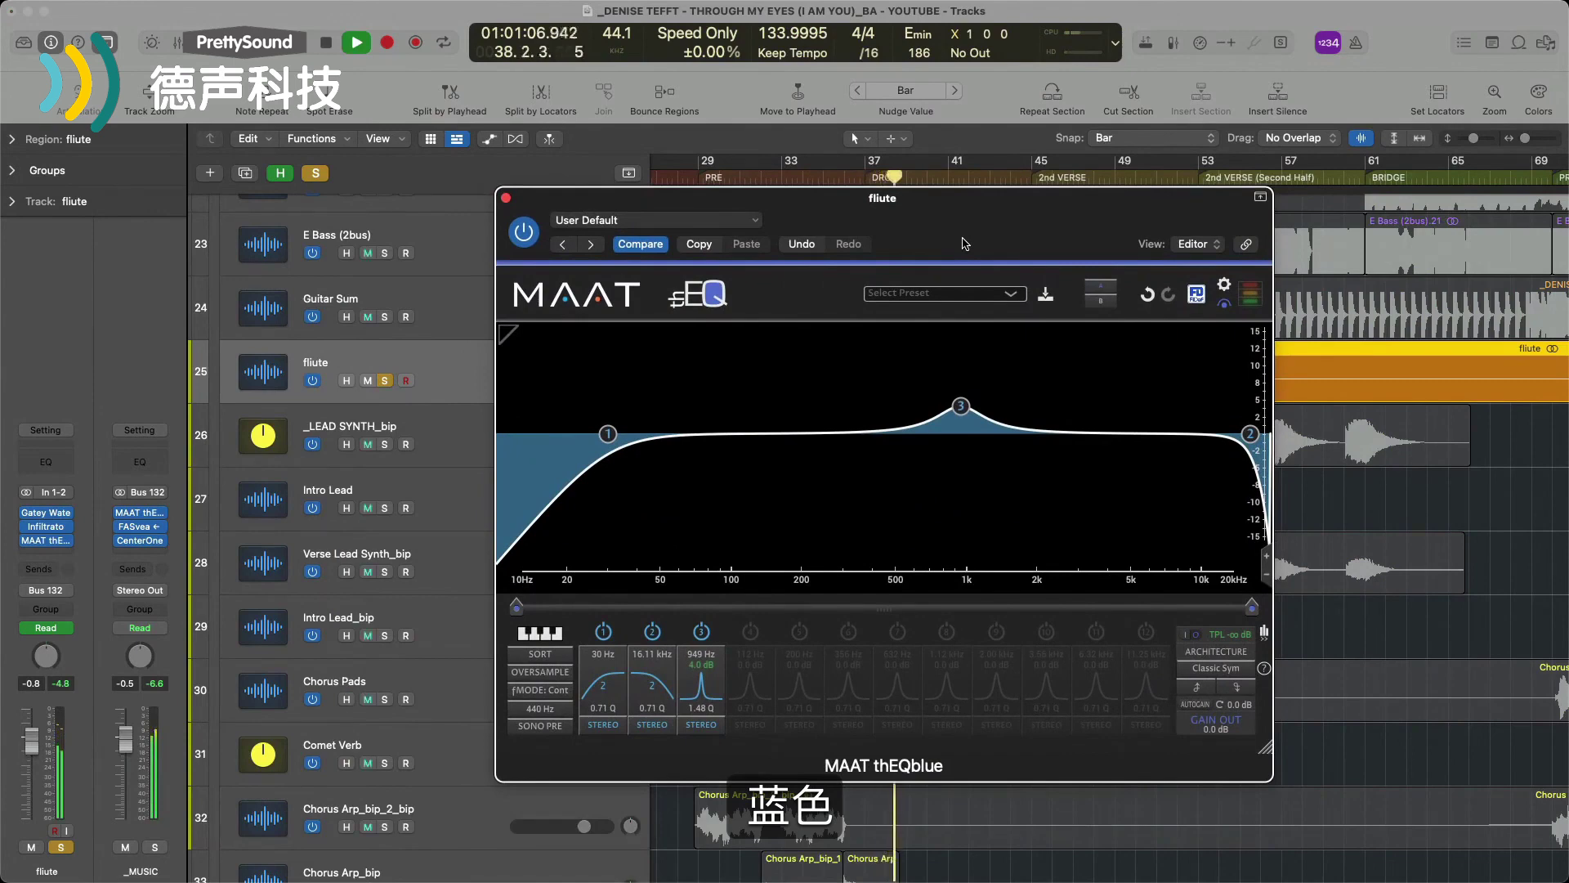
{"action": "key", "text": "space"}
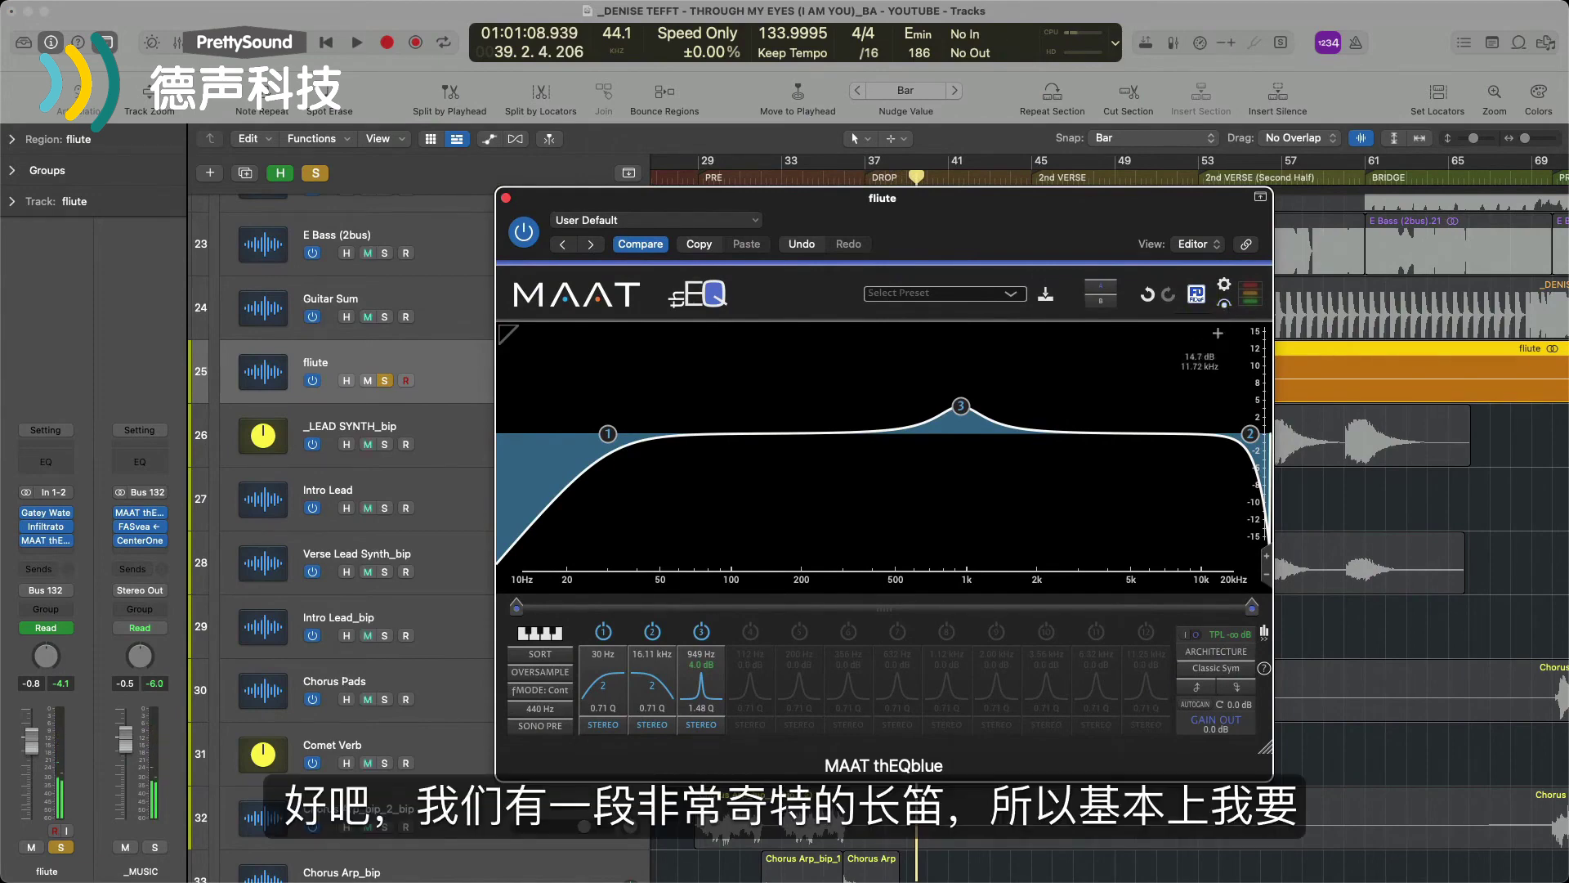
Set the low cut to 178 Hz, the high cut to 8.77 kHz, and switch the mid boost to DIFF only
{"action": "mouse_move", "coordinate": [958, 406]}
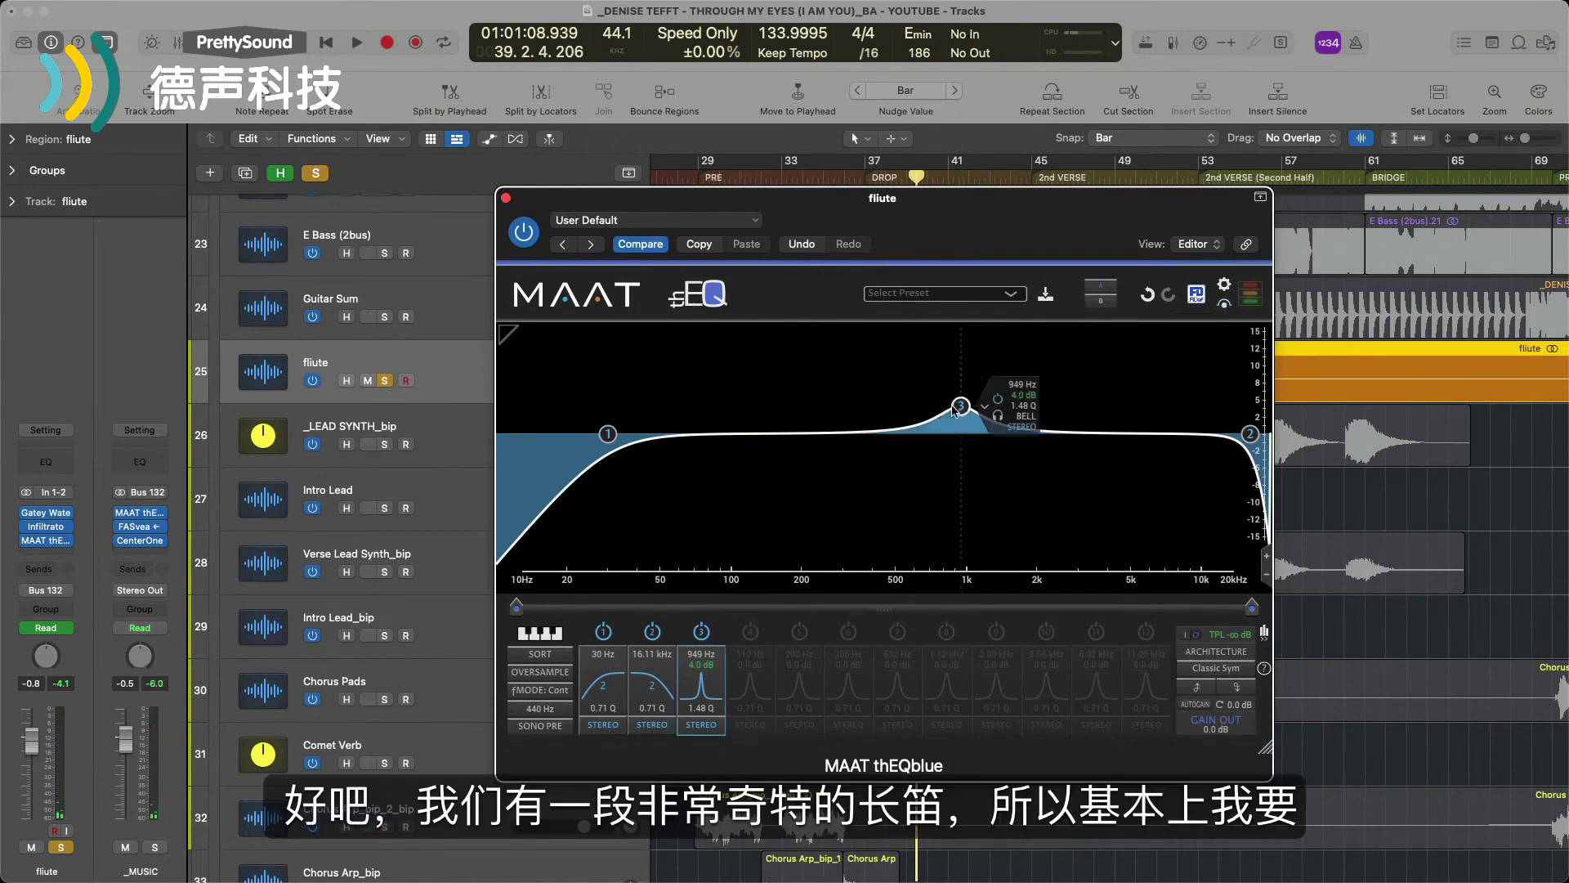
{"action": "left_click_drag", "start_coordinate": [608, 434], "coordinate": [785, 433]}
{"action": "left_click_drag", "start_coordinate": [1250, 433], "coordinate": [1188, 434]}
{"action": "left_click_drag", "start_coordinate": [960, 406], "coordinate": [951, 386]}
{"action": "left_click", "coordinate": [700, 725]}
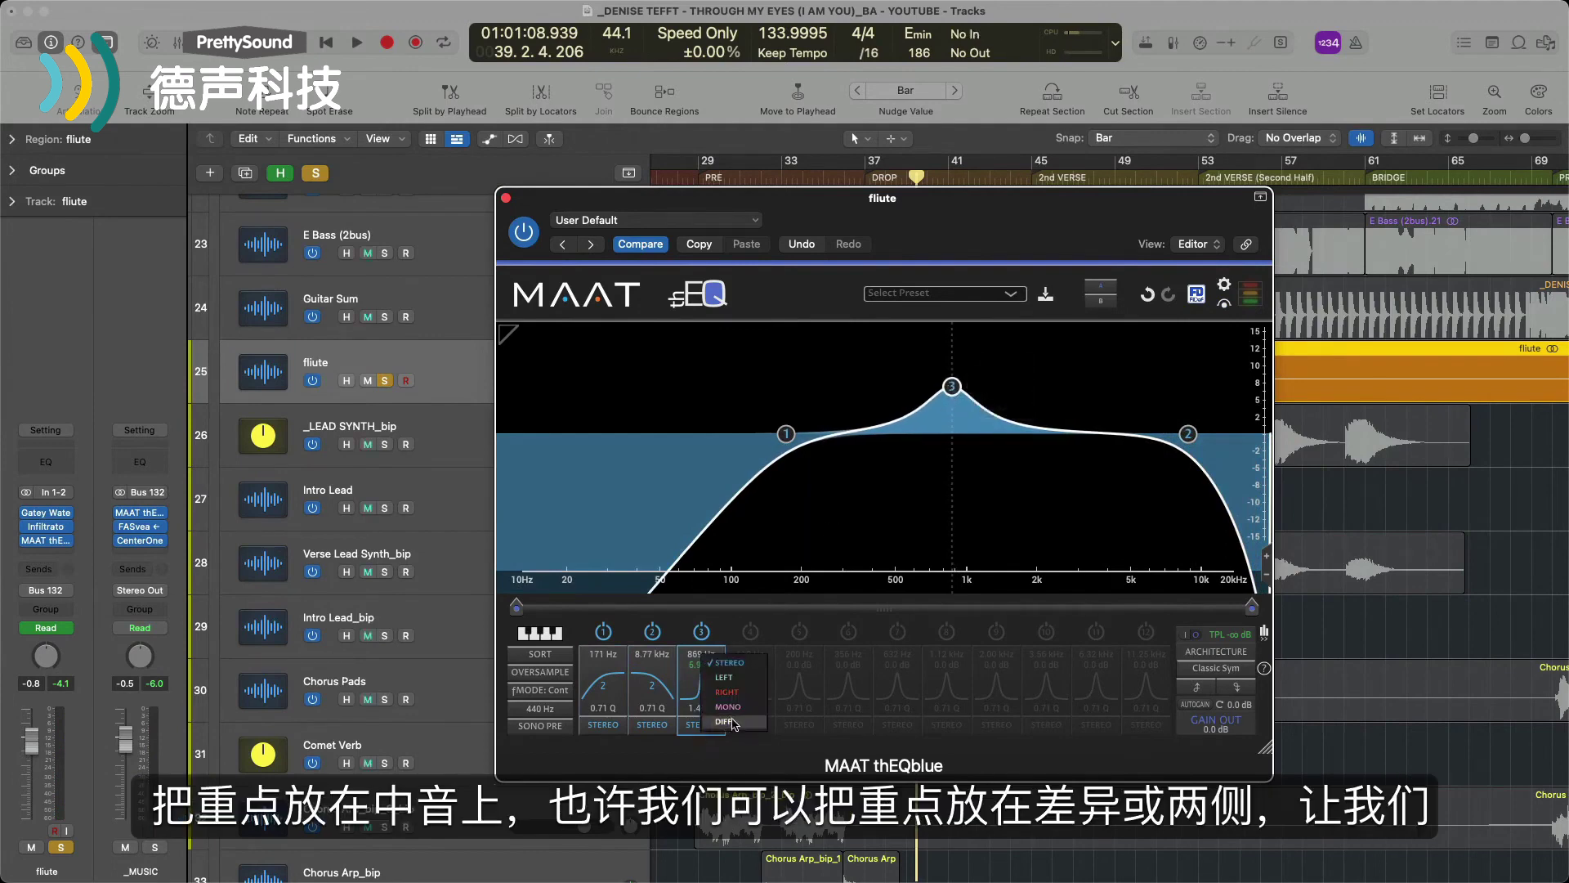
{"action": "left_click", "coordinate": [733, 727]}
{"action": "left_click_drag", "start_coordinate": [951, 386], "coordinate": [970, 402]}
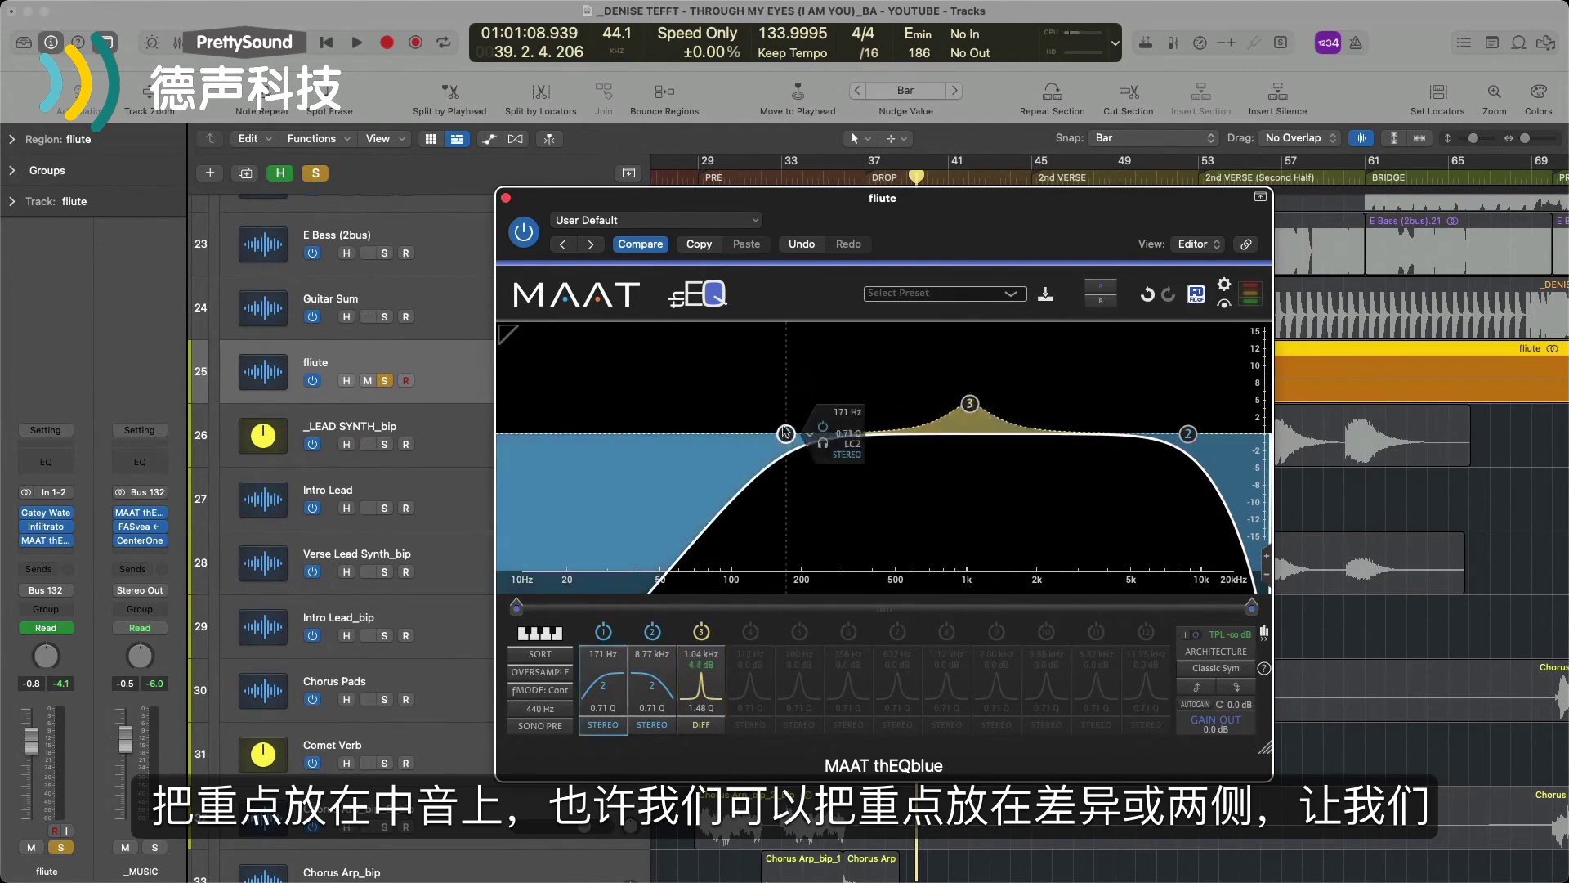
{"action": "left_click_drag", "start_coordinate": [785, 433], "coordinate": [789, 434]}
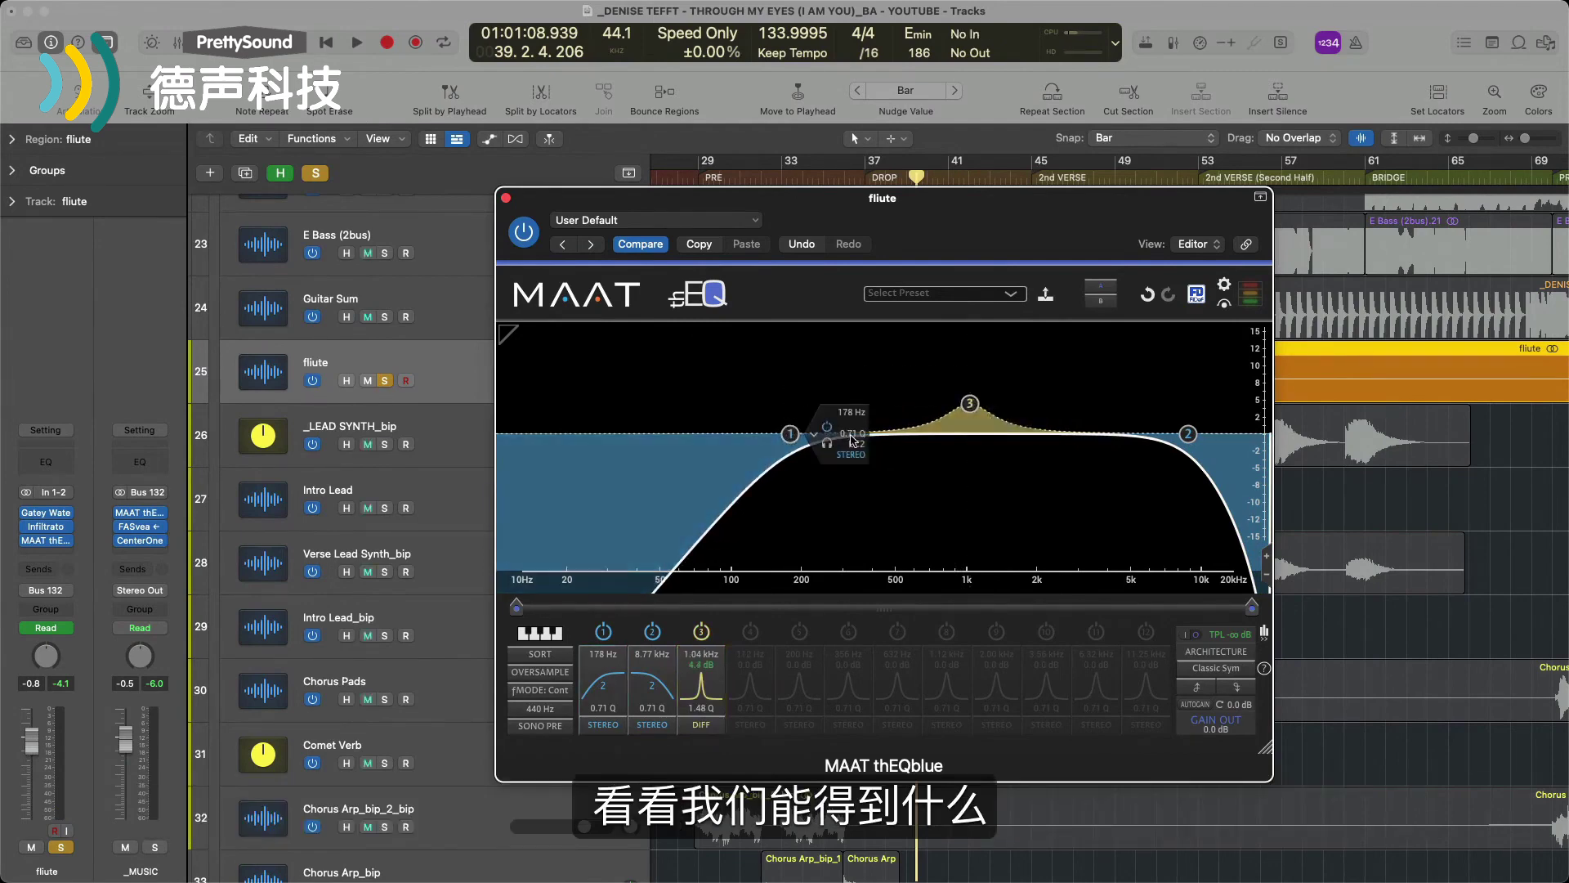
While playing, sweep the mid boost and add band 4, a MONO-only cut at 440 Hz
{"action": "key", "text": "space"}
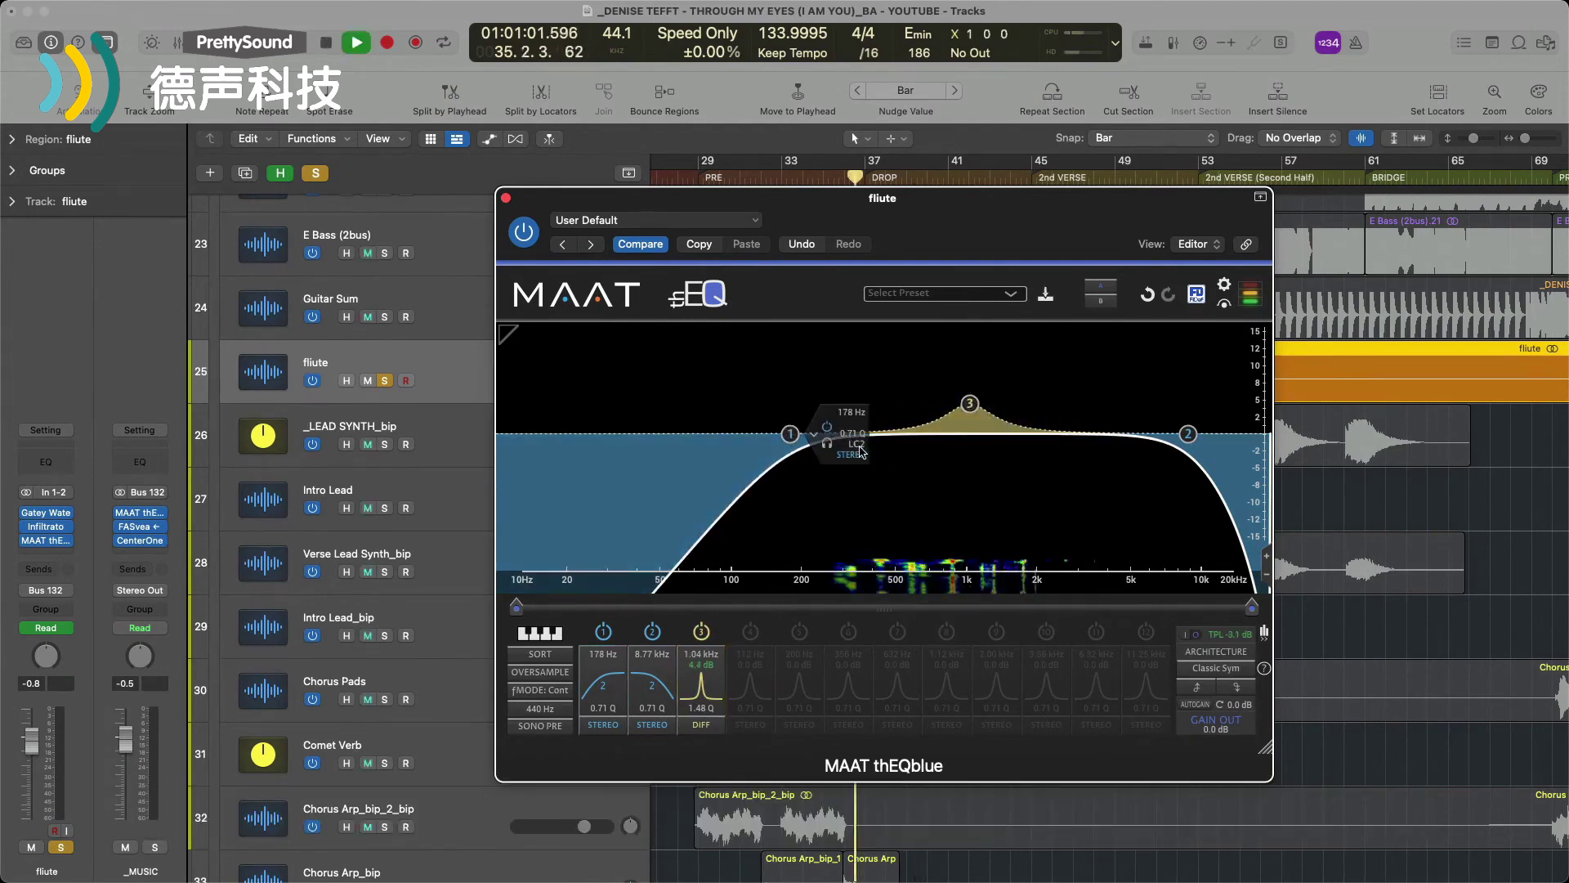
{"action": "left_click", "coordinate": [969, 404]}
{"action": "left_click_drag", "start_coordinate": [971, 410], "coordinate": [883, 459]}
{"action": "double_click", "coordinate": [884, 430]}
{"action": "scroll", "coordinate": [880, 453], "scroll_direction": "up", "scroll_amount": 5}
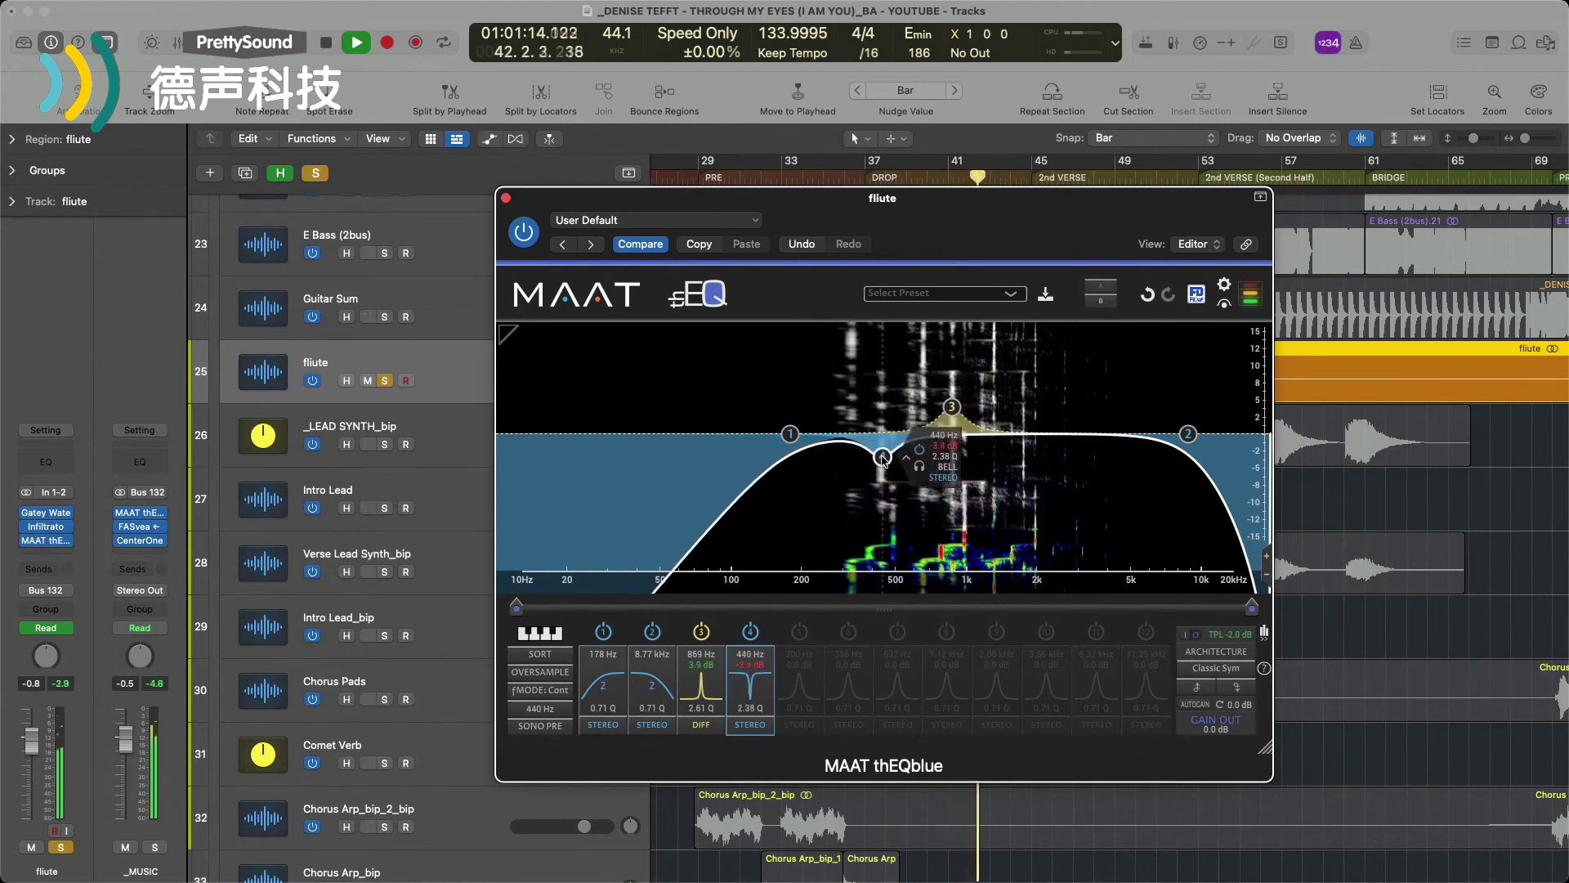
{"action": "left_click", "coordinate": [752, 725]}
{"action": "left_click", "coordinate": [780, 703]}
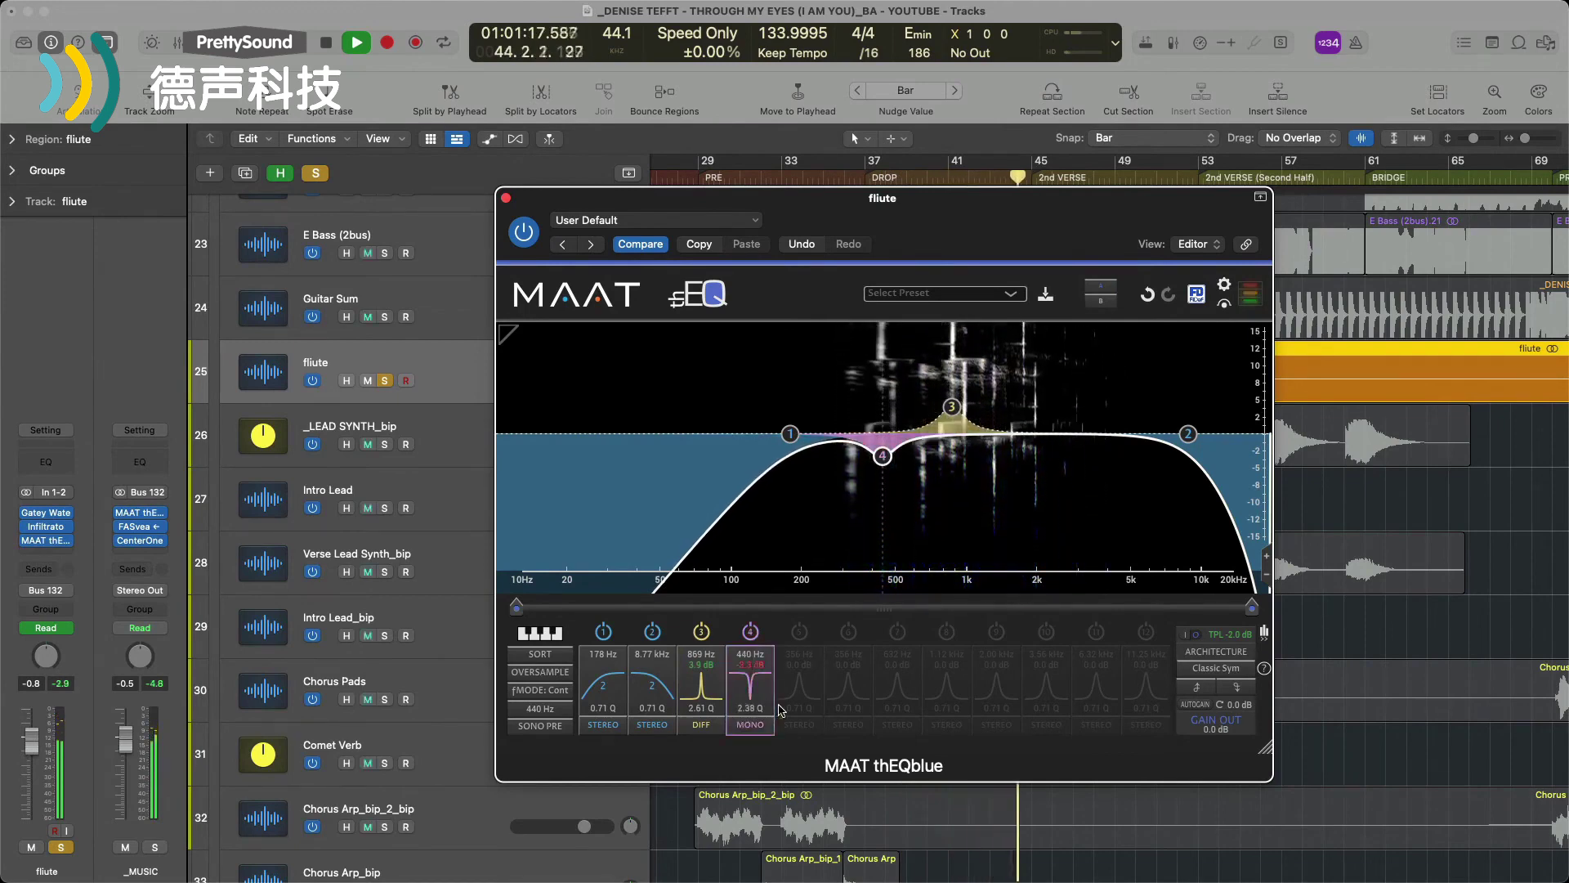
{"action": "key", "text": "space"}
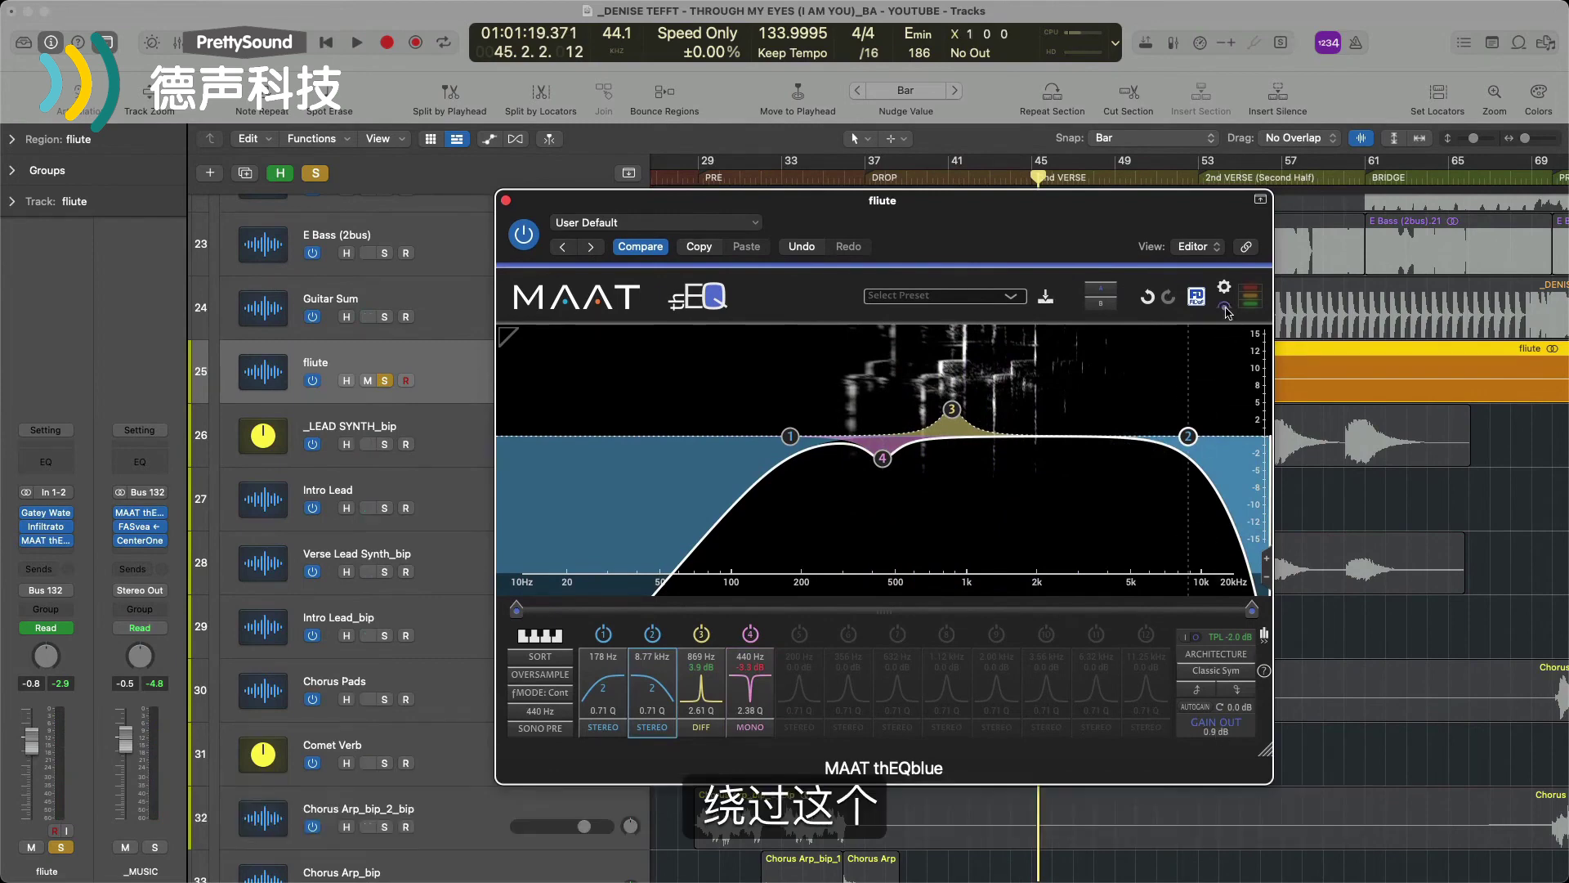
Play the soloed flute through the four-band thEQblue curve to compare against bypass
{"action": "key", "text": "space"}
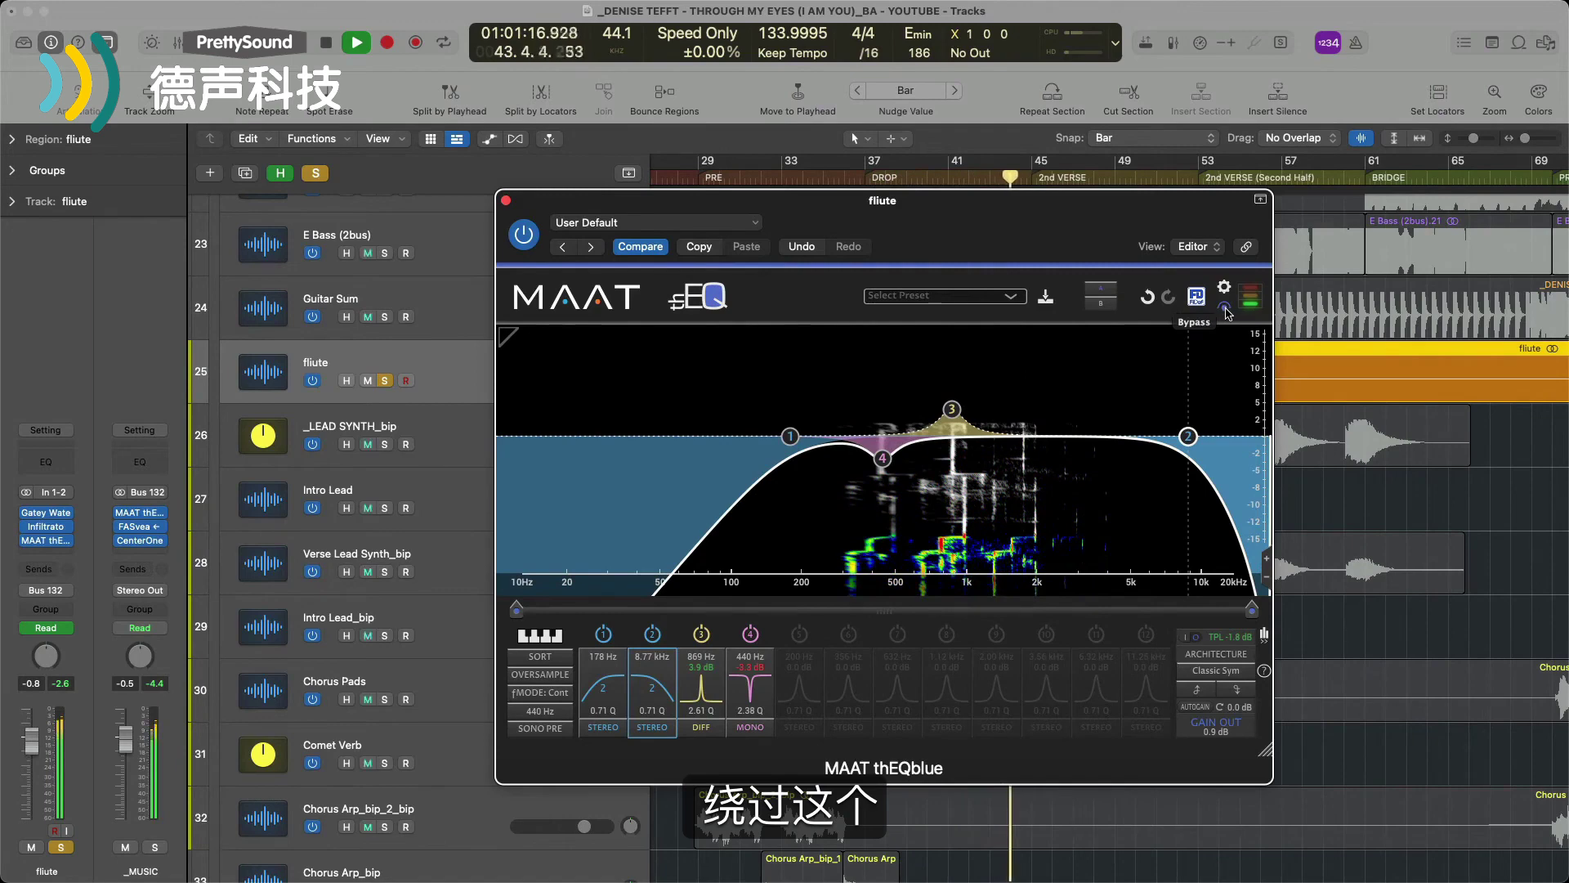
{"action": "key", "text": "space"}
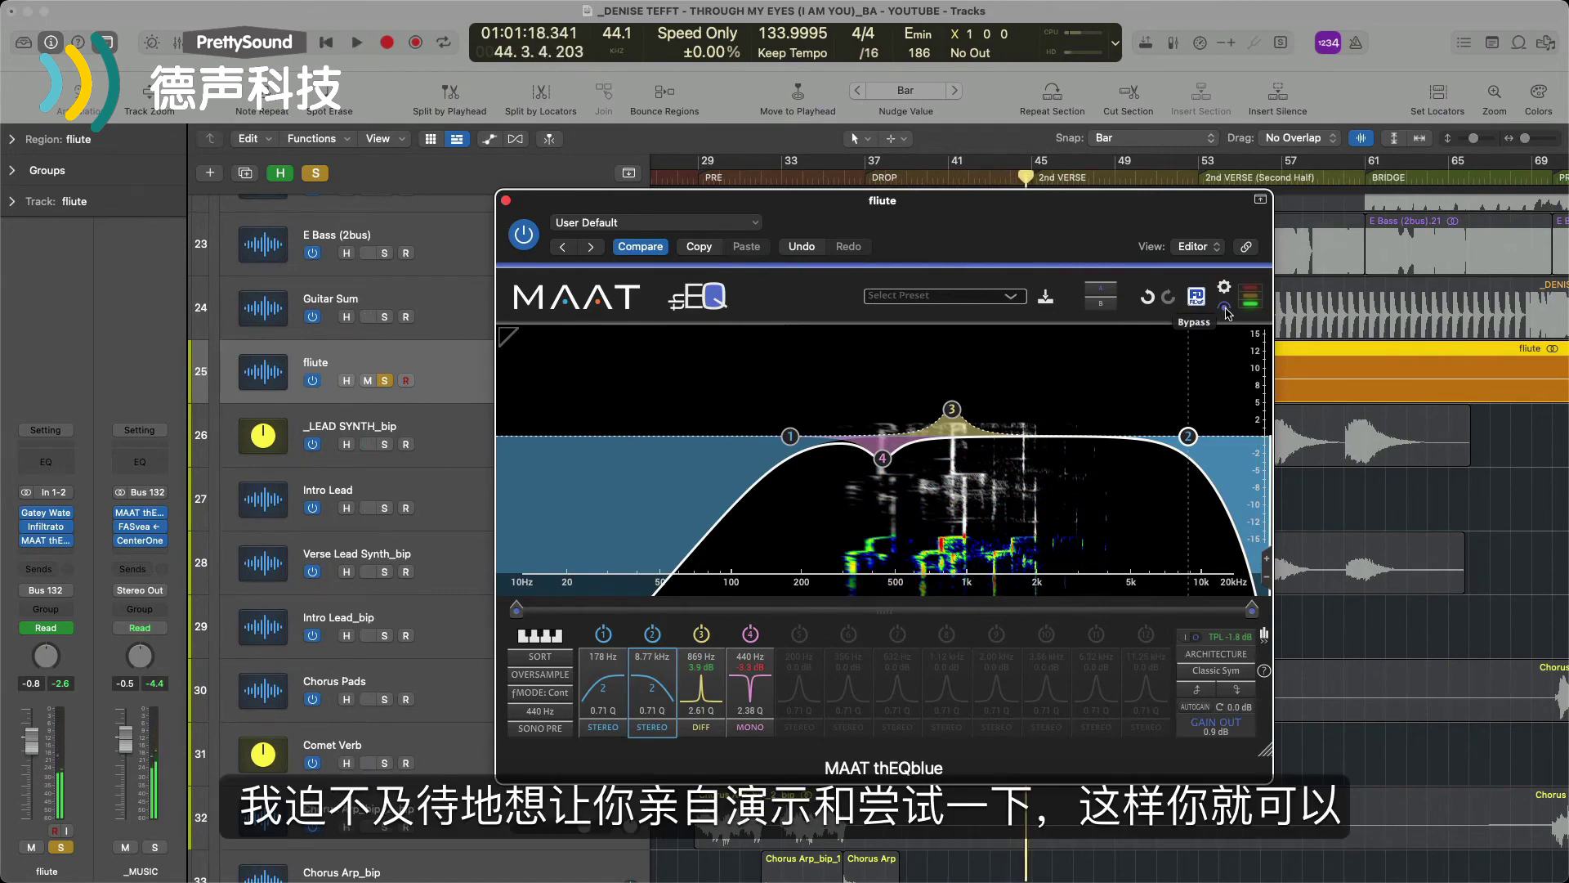
Close the flute's EQ window, unsolo the flute track and clear the region selection
{"action": "left_click", "coordinate": [507, 201]}
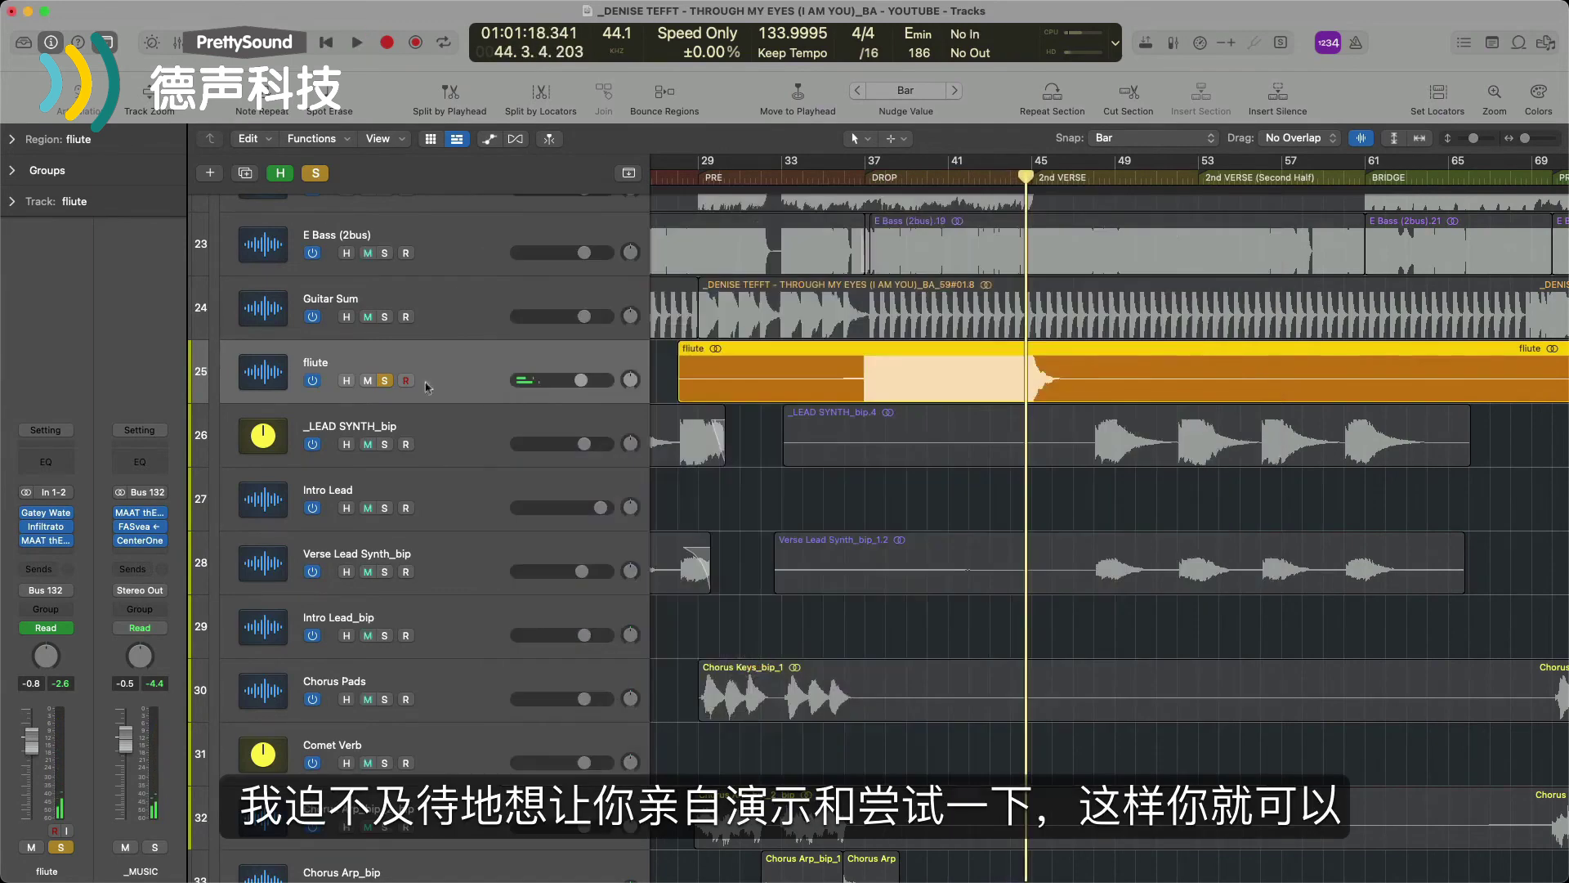
{"action": "left_click", "coordinate": [385, 381]}
{"action": "left_click", "coordinate": [783, 506]}
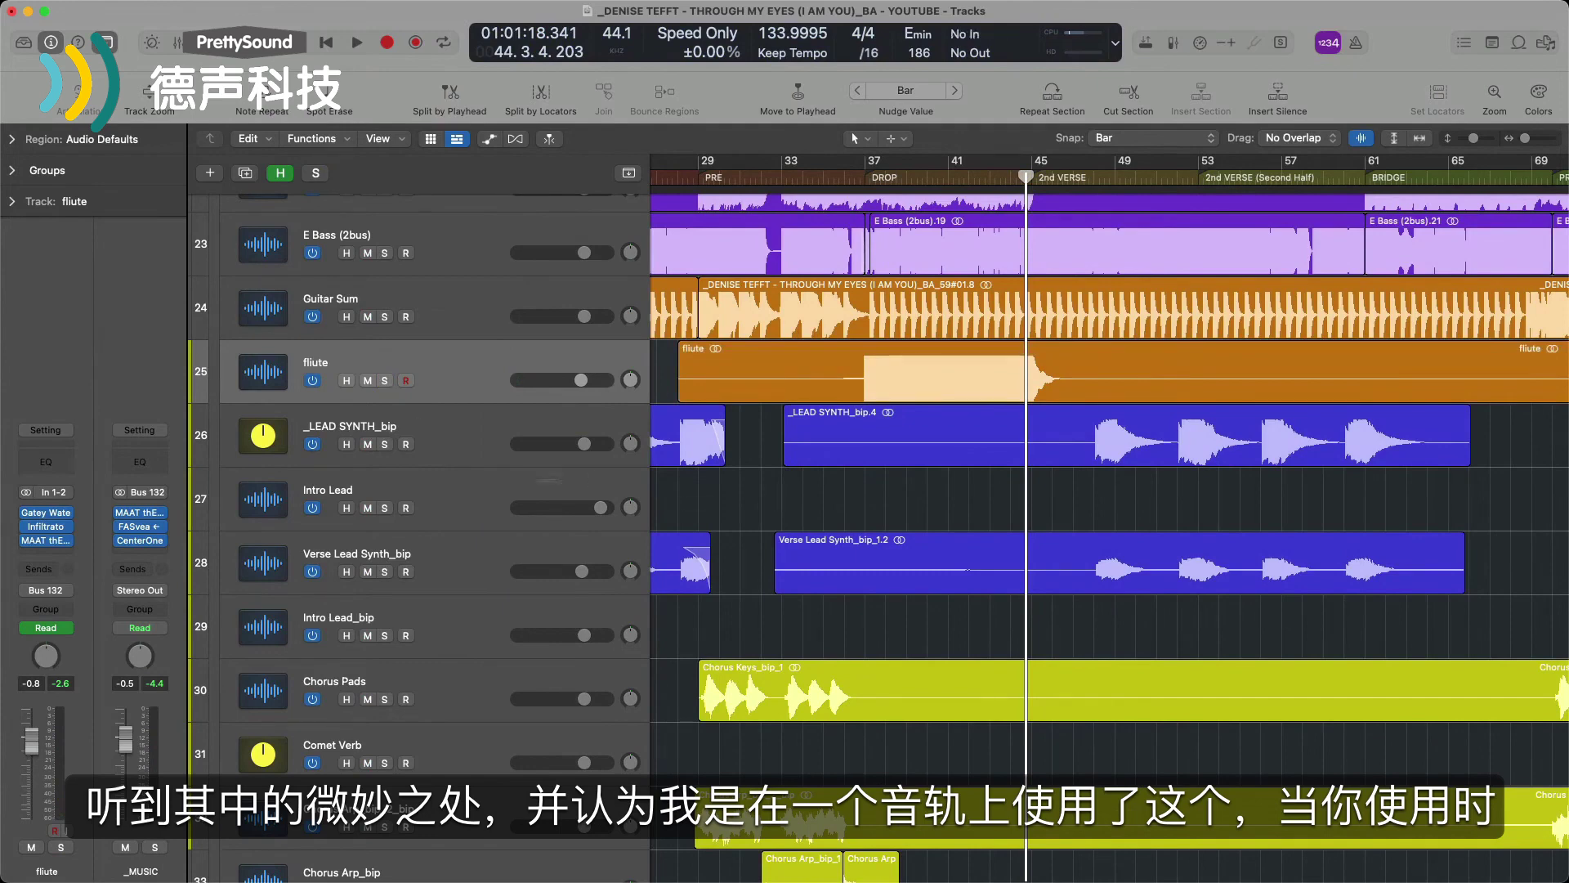
{"action": "left_click_drag", "start_coordinate": [439, 473], "coordinate": [454, 796]}
{"action": "key", "text": "x"}
{"action": "key", "text": "x"}
{"action": "left_click", "coordinate": [753, 489]}
Enlarge the track heights and cycle the bridge at bars 61–69 from the Drums Grp region
{"action": "key", "text": "z"}
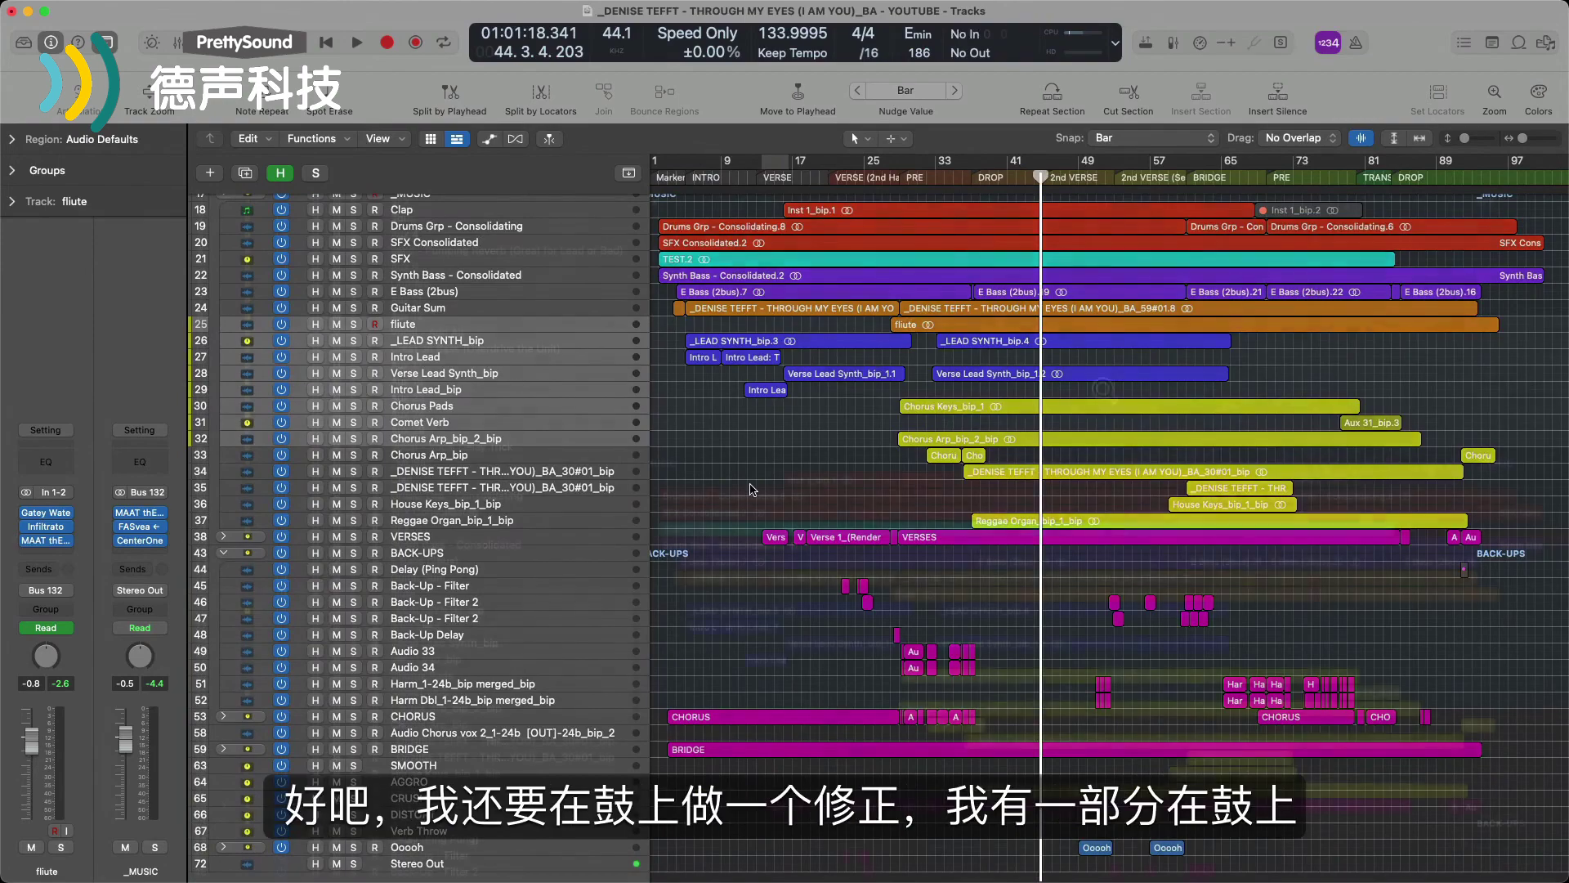
{"action": "key", "text": "z"}
{"action": "key", "text": "super+Down"}
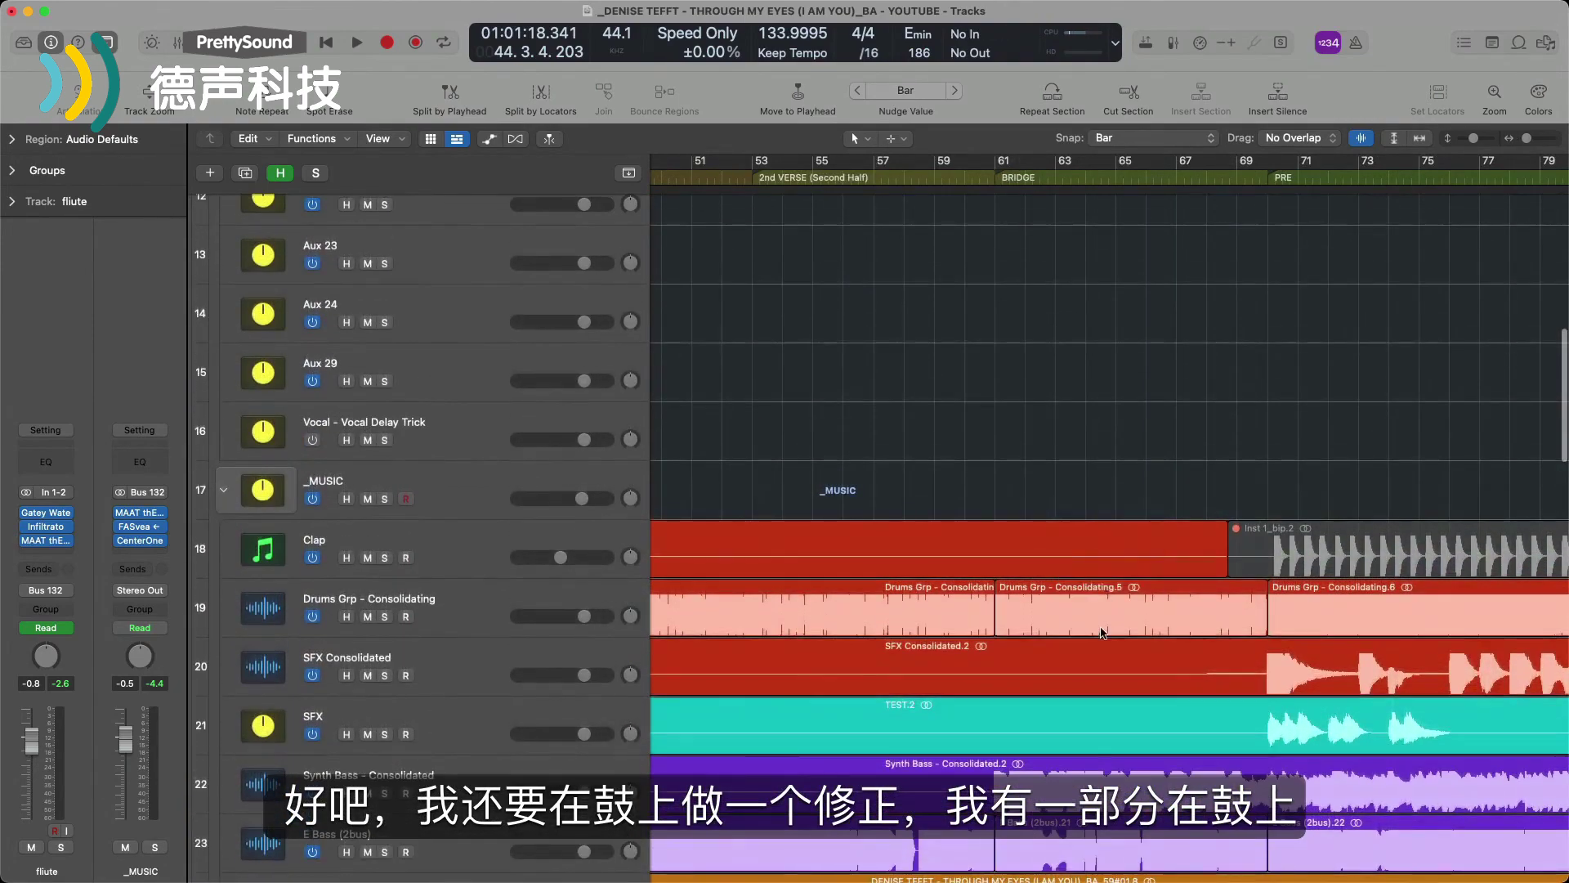
{"action": "left_click", "coordinate": [1102, 632]}
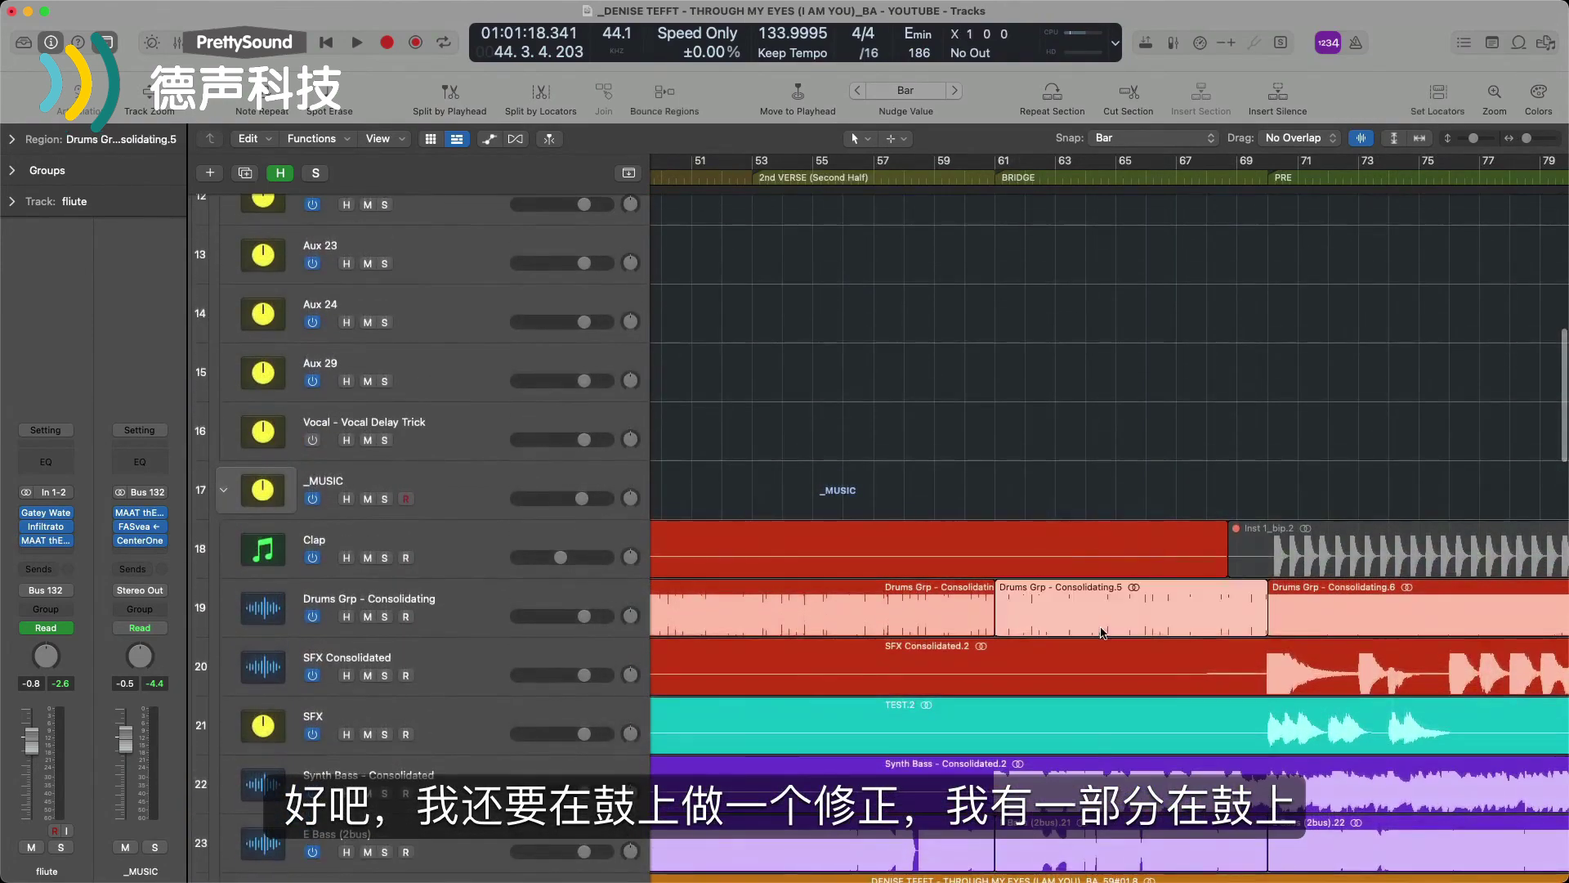
{"action": "key", "text": "super+u"}
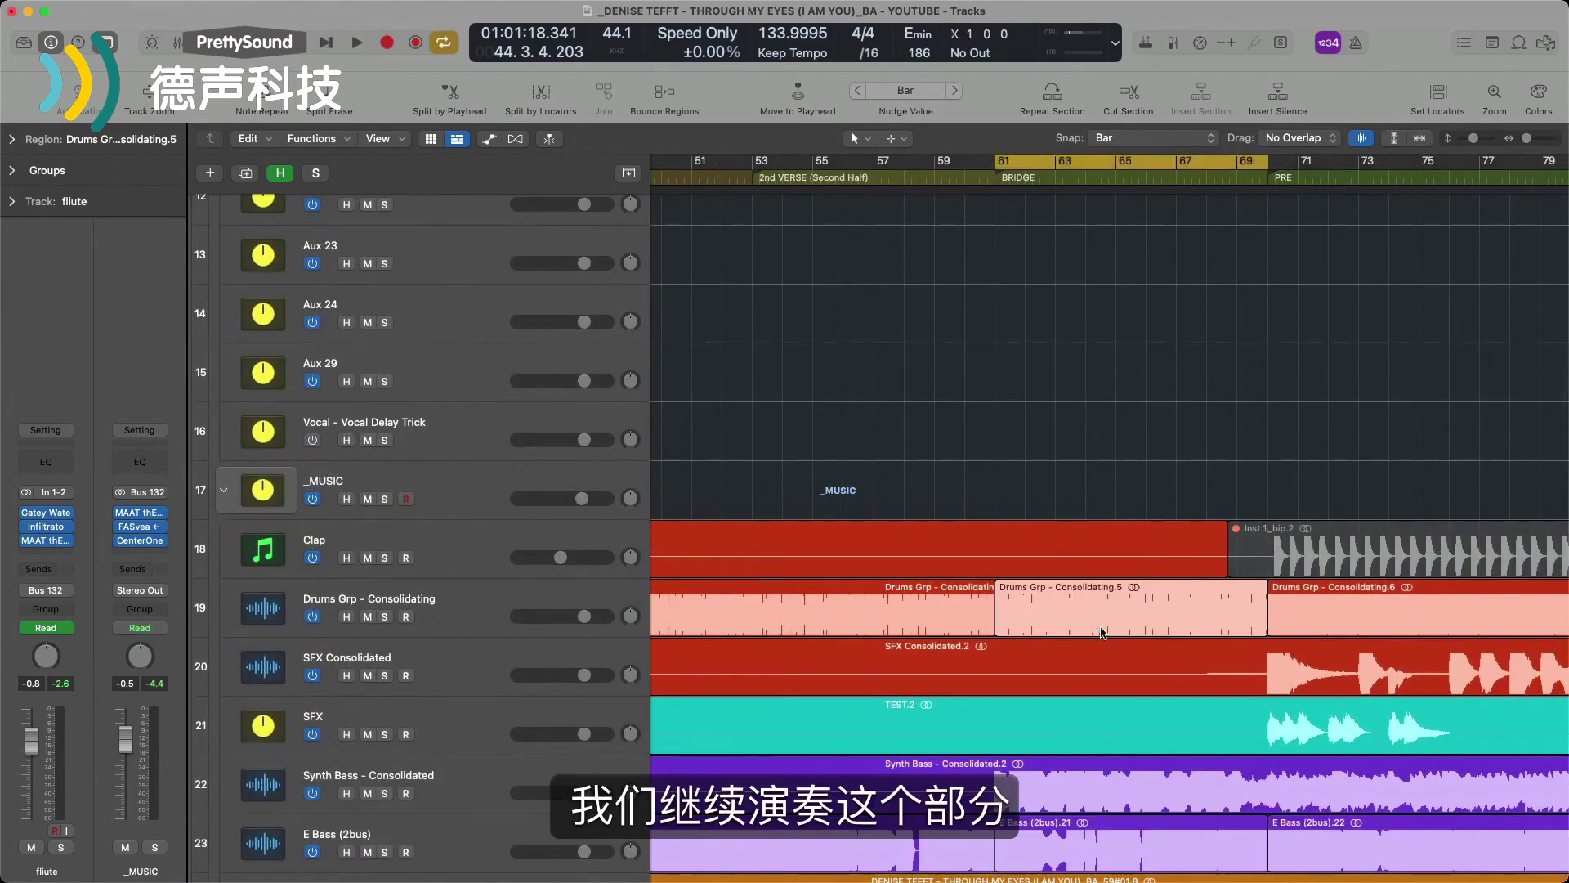
Switch off the VERSES vocal track so the drums come through
{"action": "scroll", "coordinate": [1098, 634], "scroll_direction": "down", "scroll_amount": 15}
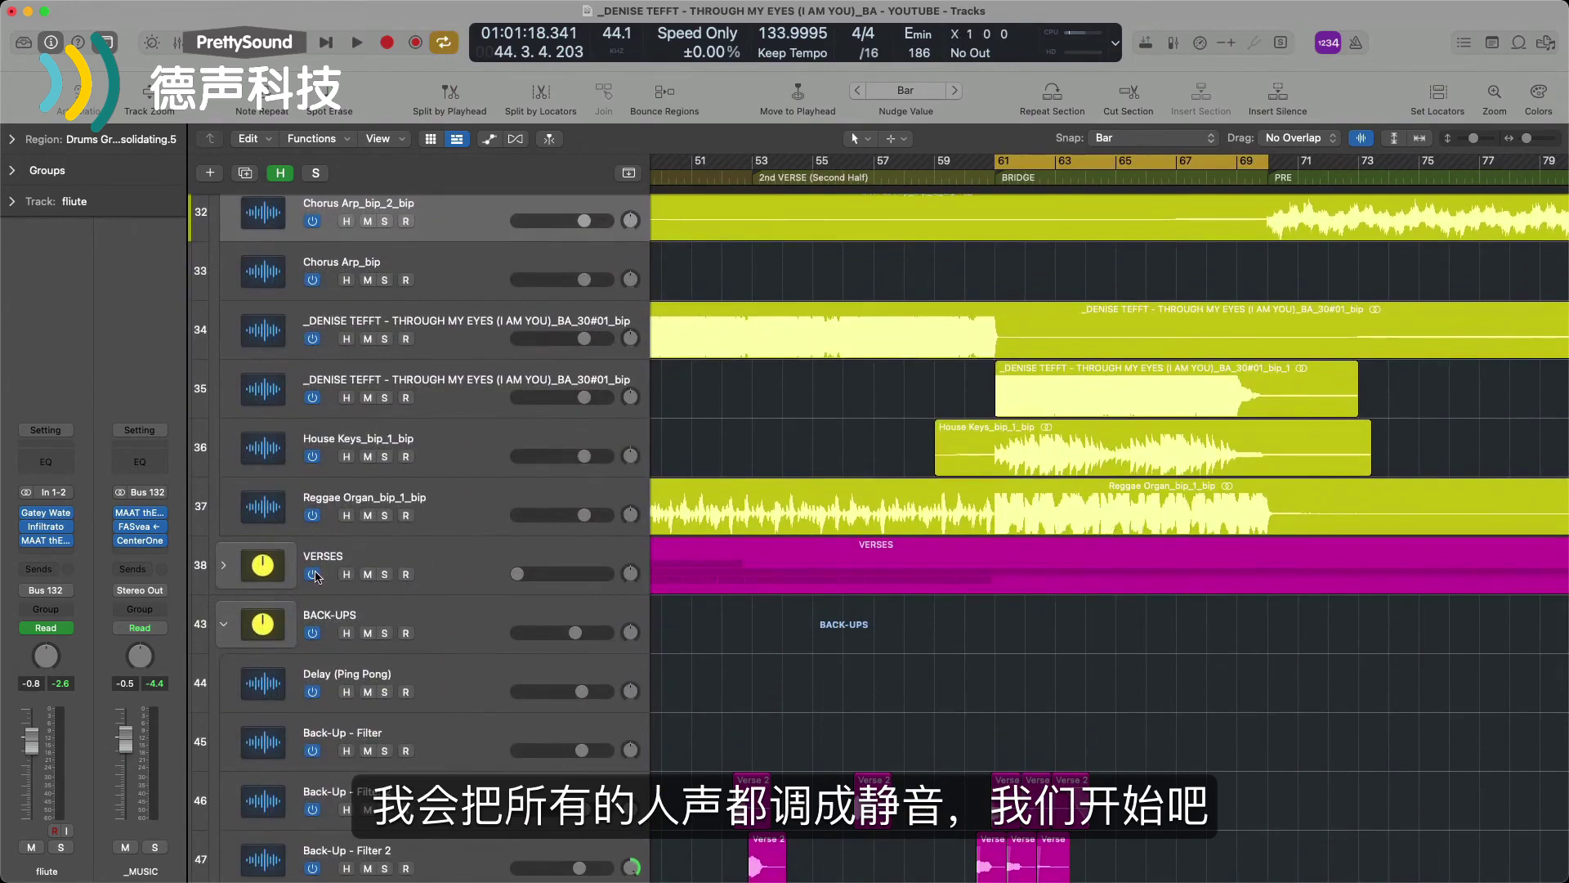
{"action": "left_click", "coordinate": [314, 574]}
{"action": "scroll", "coordinate": [315, 757], "scroll_direction": "down", "scroll_amount": 5}
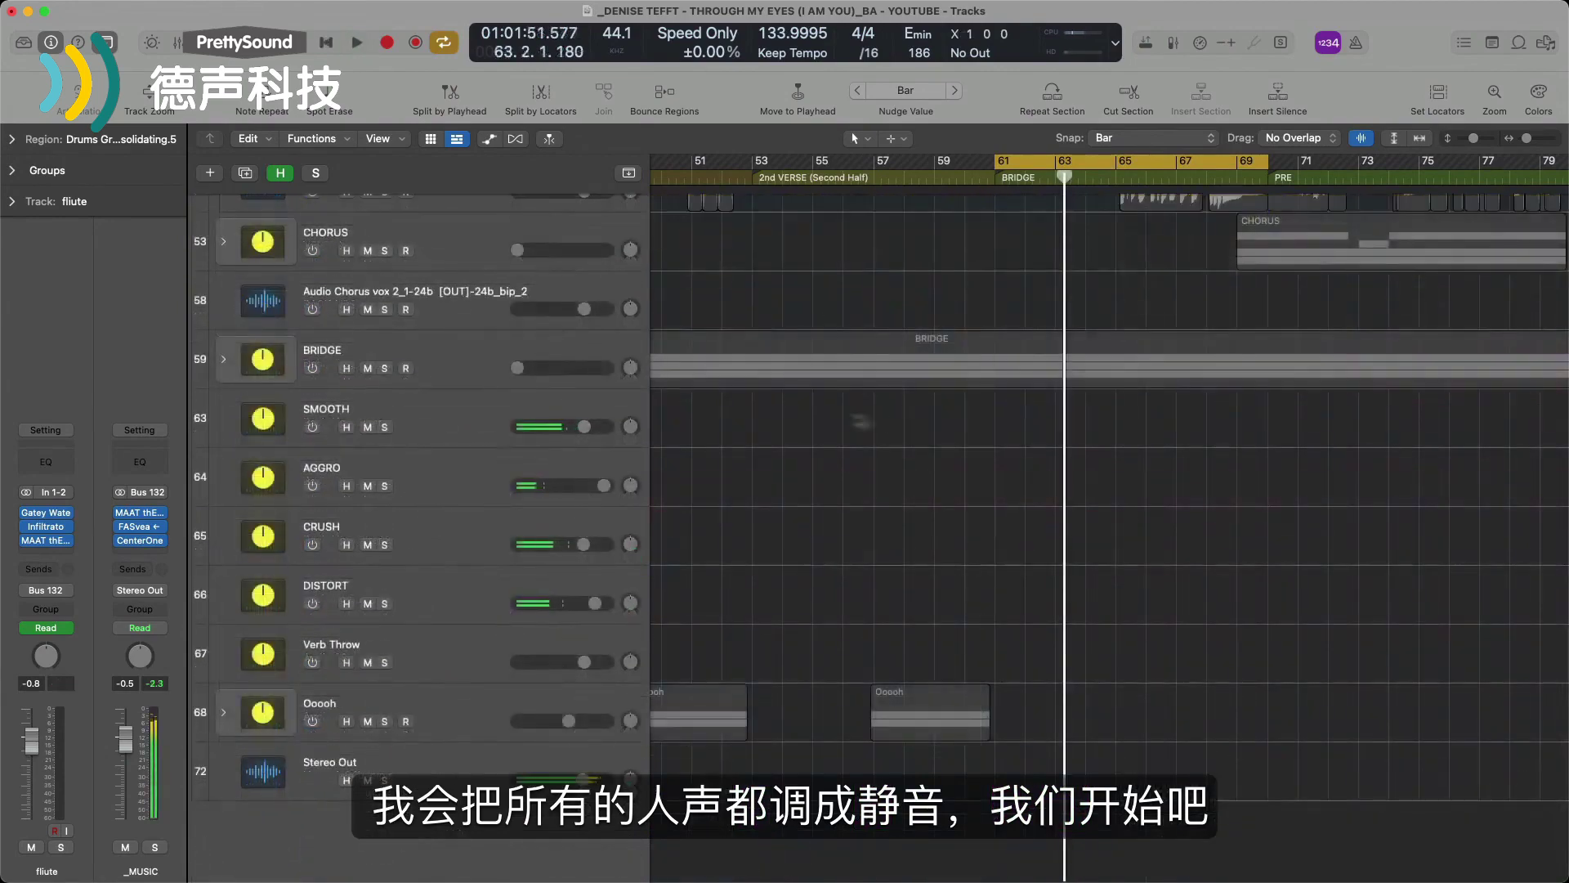
{"action": "scroll", "coordinate": [862, 422], "scroll_direction": "right", "scroll_amount": 3}
{"action": "scroll", "coordinate": [861, 422], "scroll_direction": "up", "scroll_amount": 15}
{"action": "scroll", "coordinate": [888, 439], "scroll_direction": "up", "scroll_amount": 12}
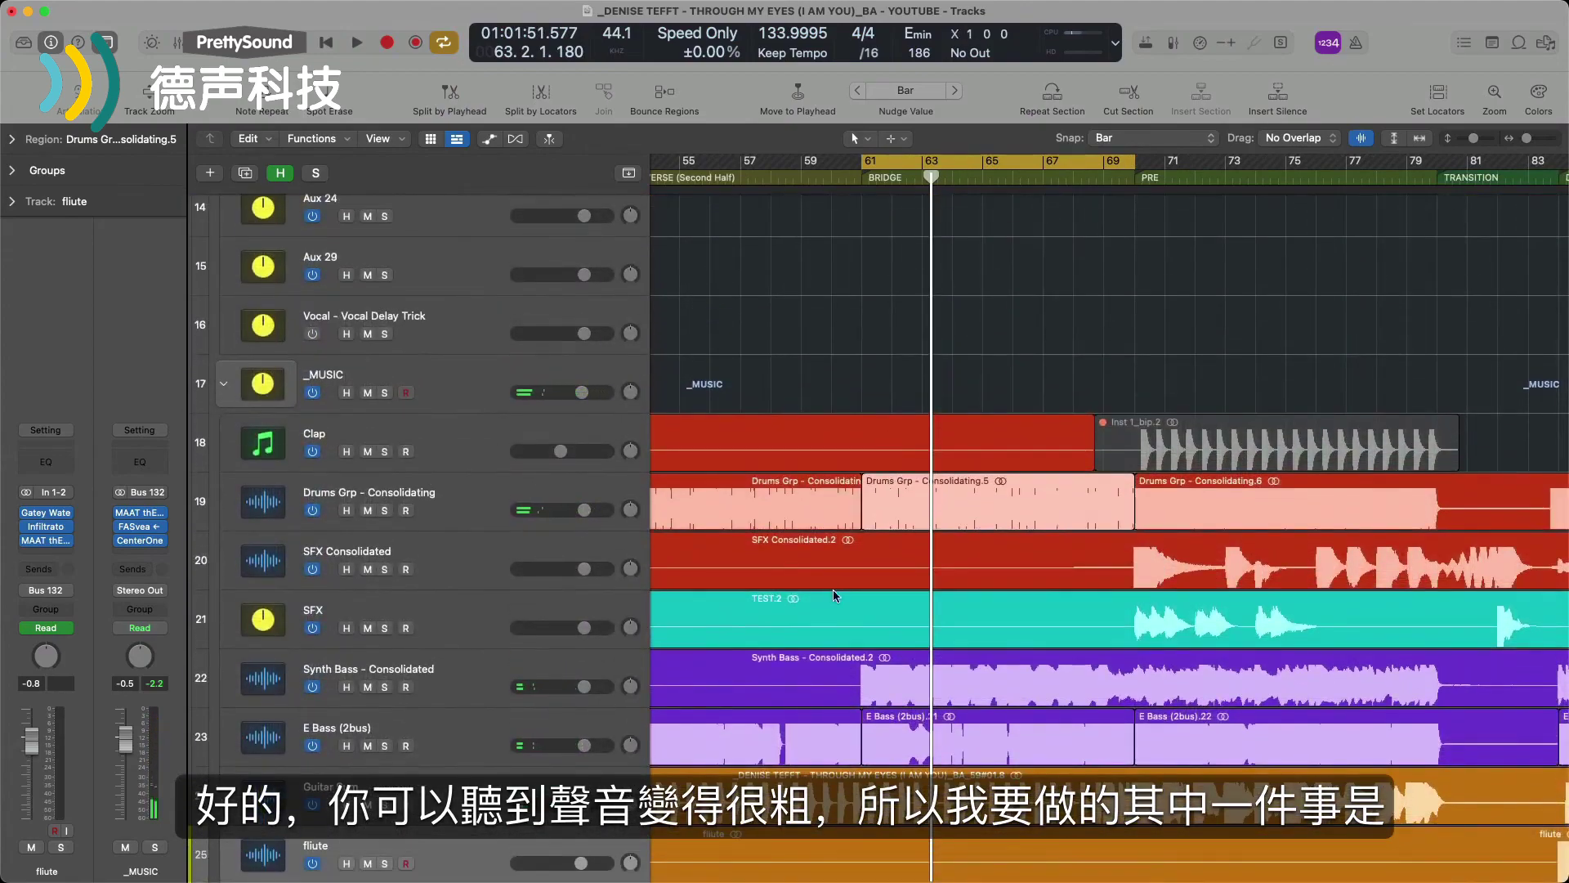
{"action": "left_click", "coordinate": [446, 702]}
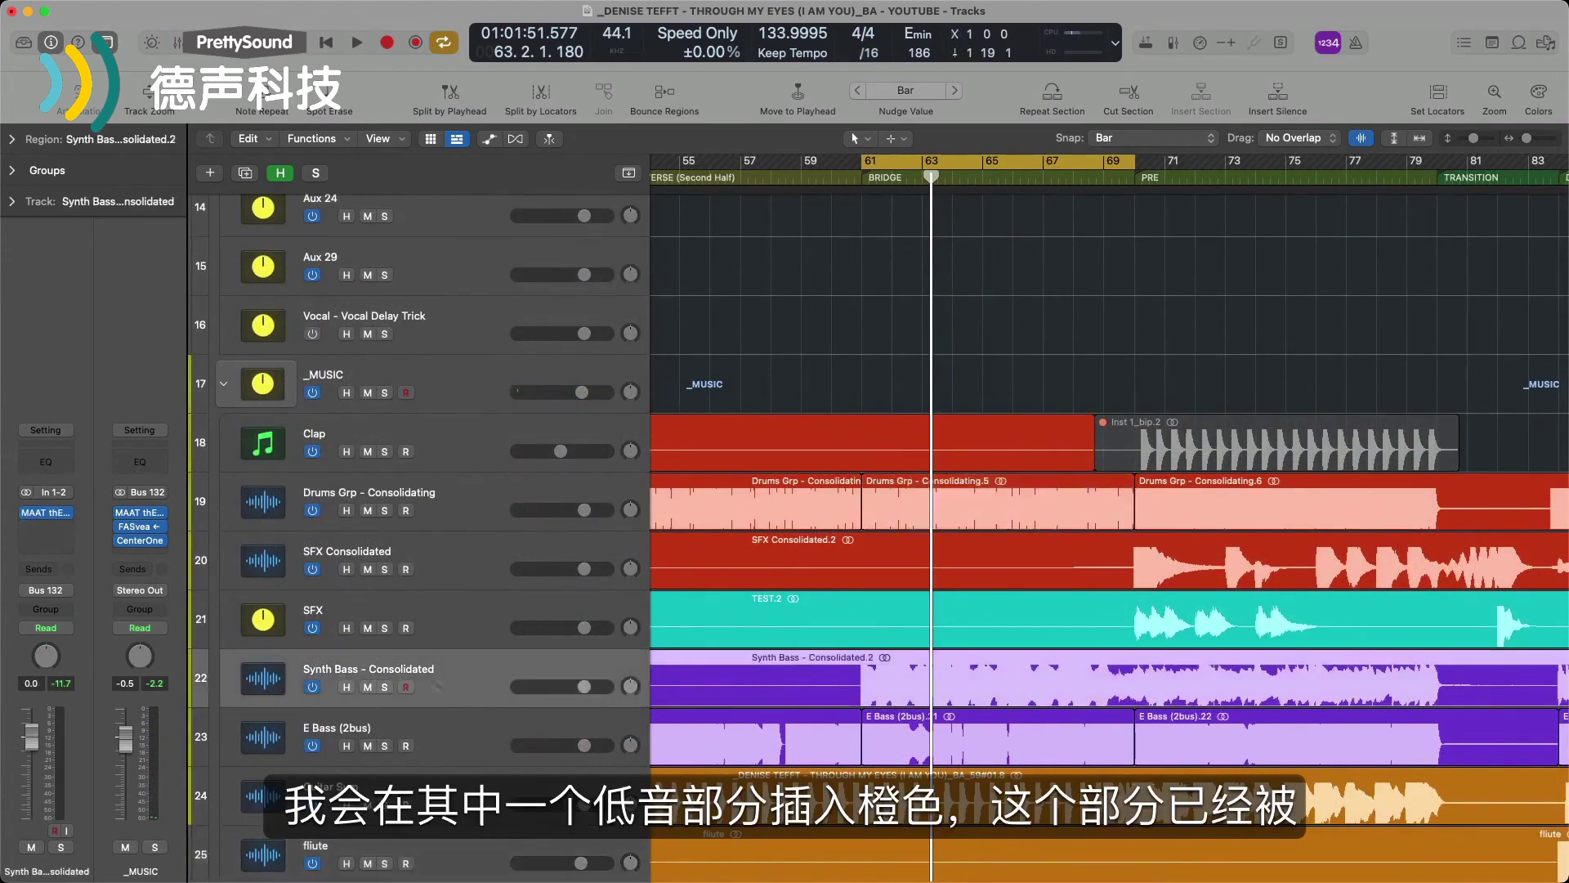
{"action": "left_click", "coordinate": [47, 513]}
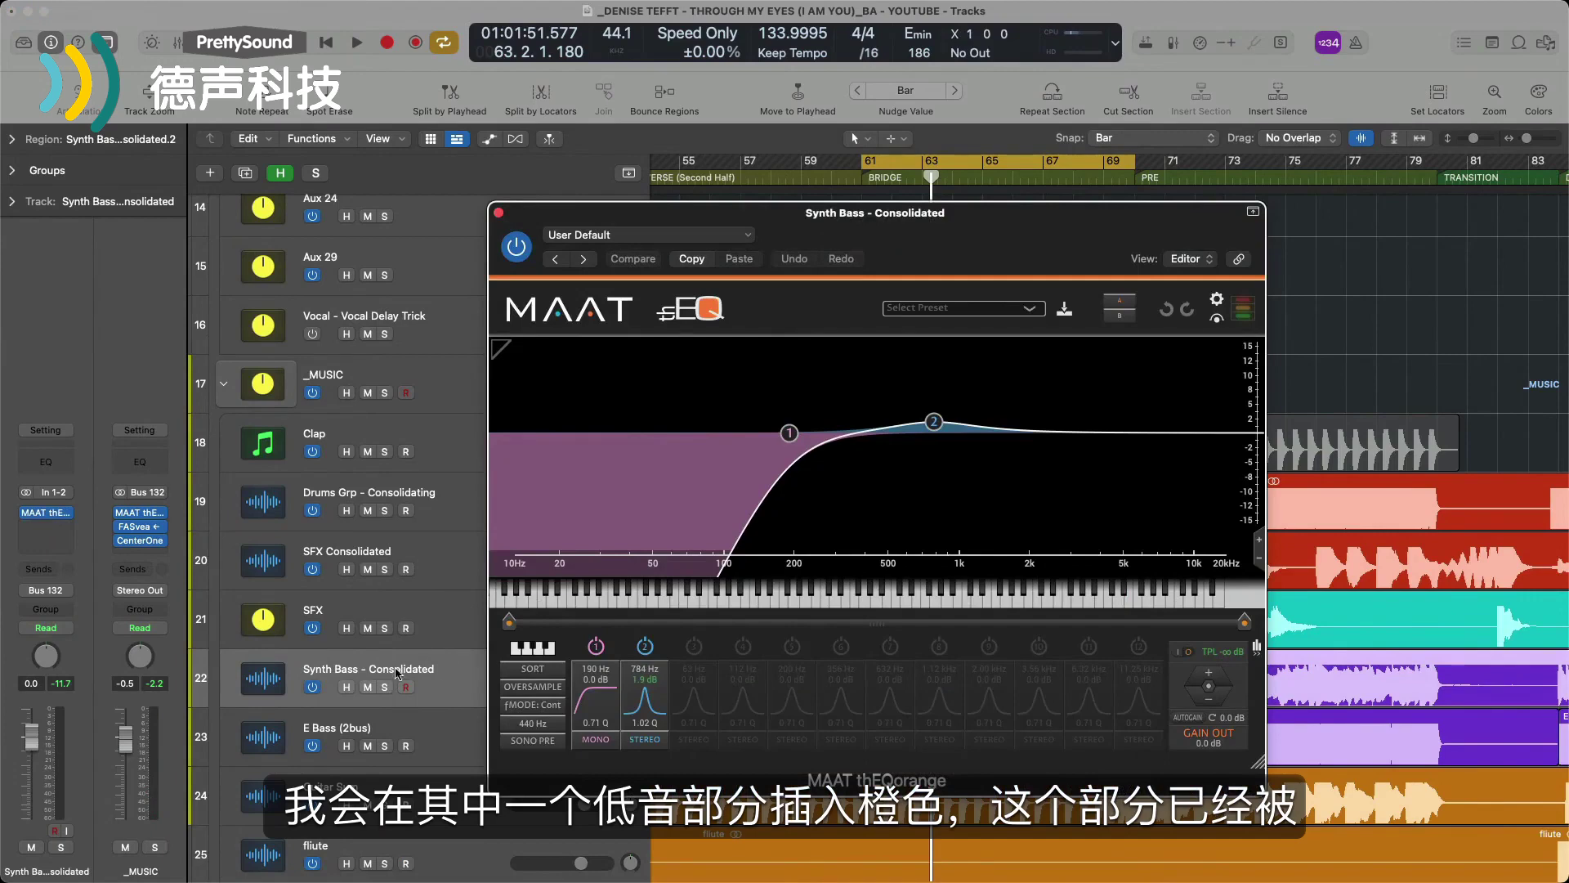
{"action": "left_click", "coordinate": [789, 434]}
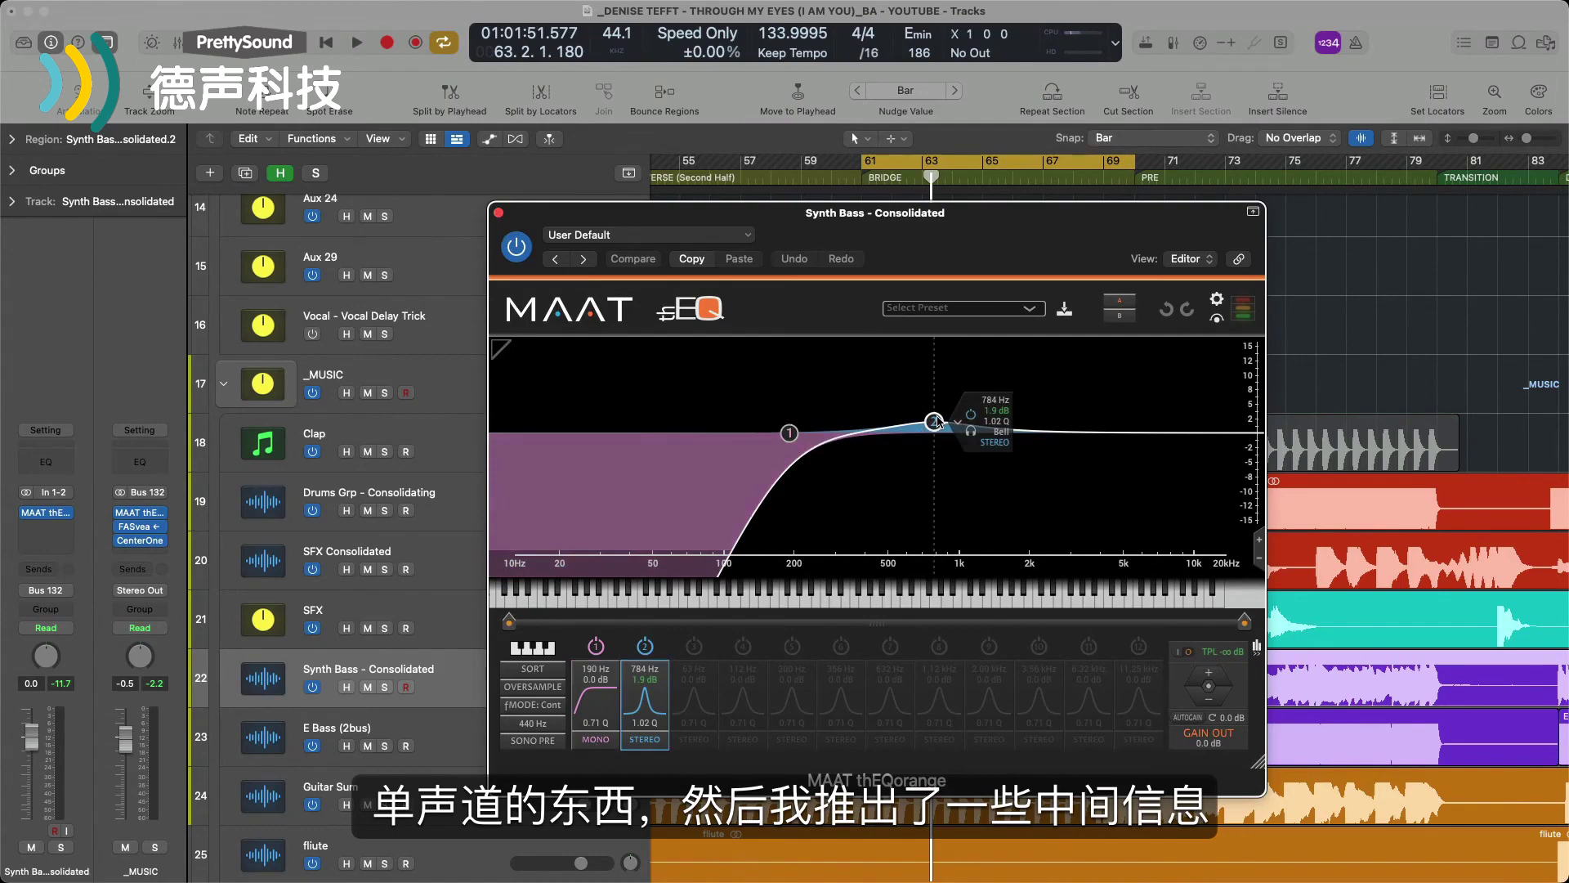
{"action": "left_click", "coordinate": [499, 214]}
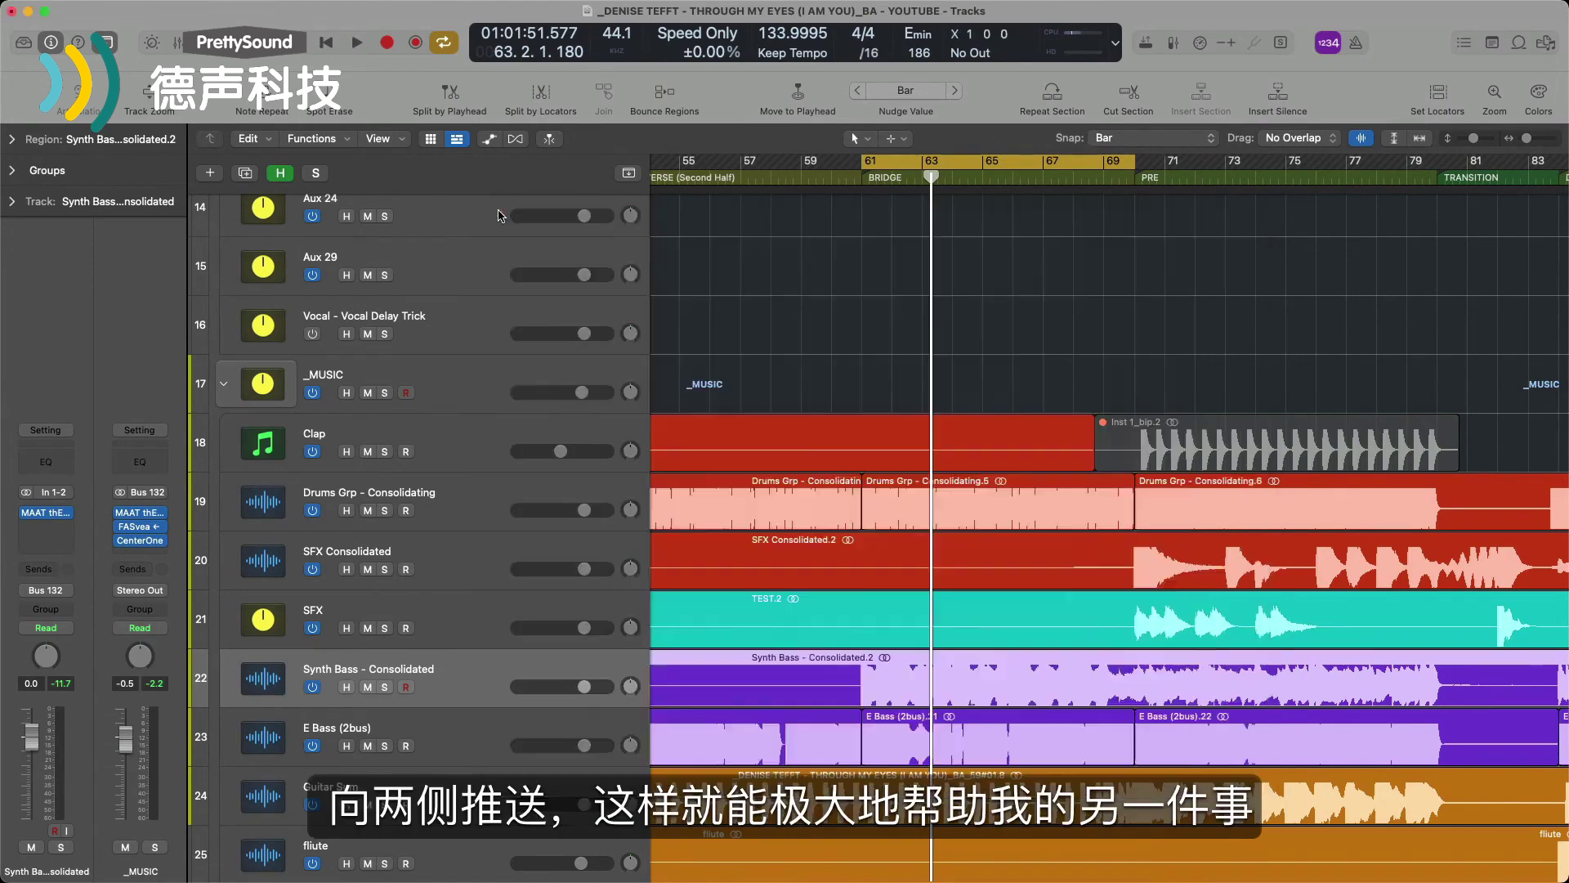
Insert a stereo MAAT thEQorange from GO-TO on Drums Grp - Consolidating and move its window aside
{"action": "left_click", "coordinate": [472, 513]}
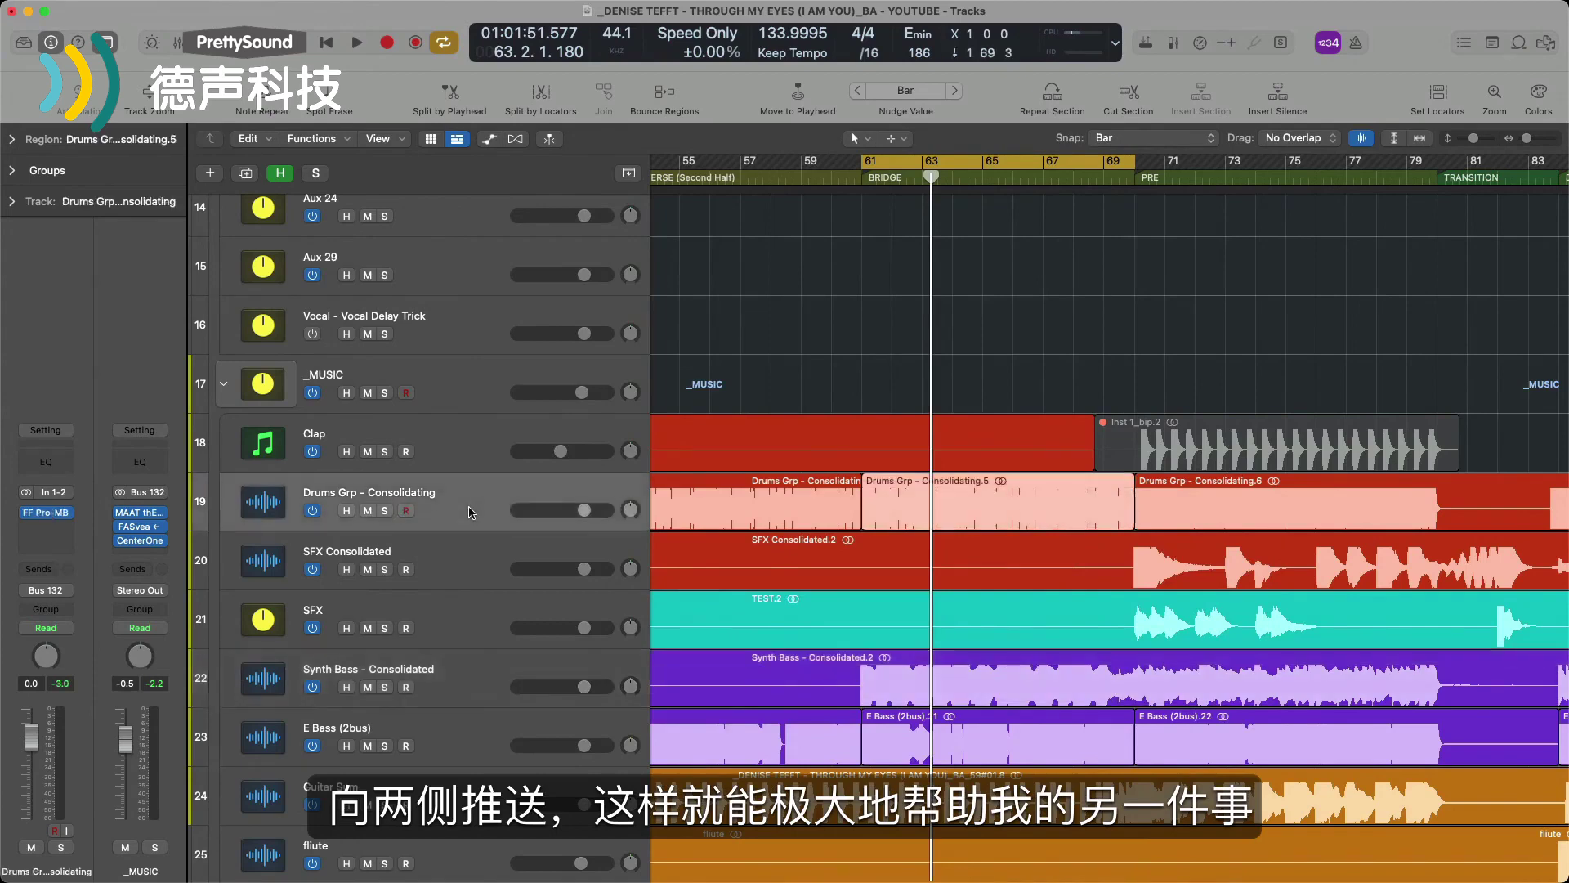
{"action": "left_click", "coordinate": [50, 529]}
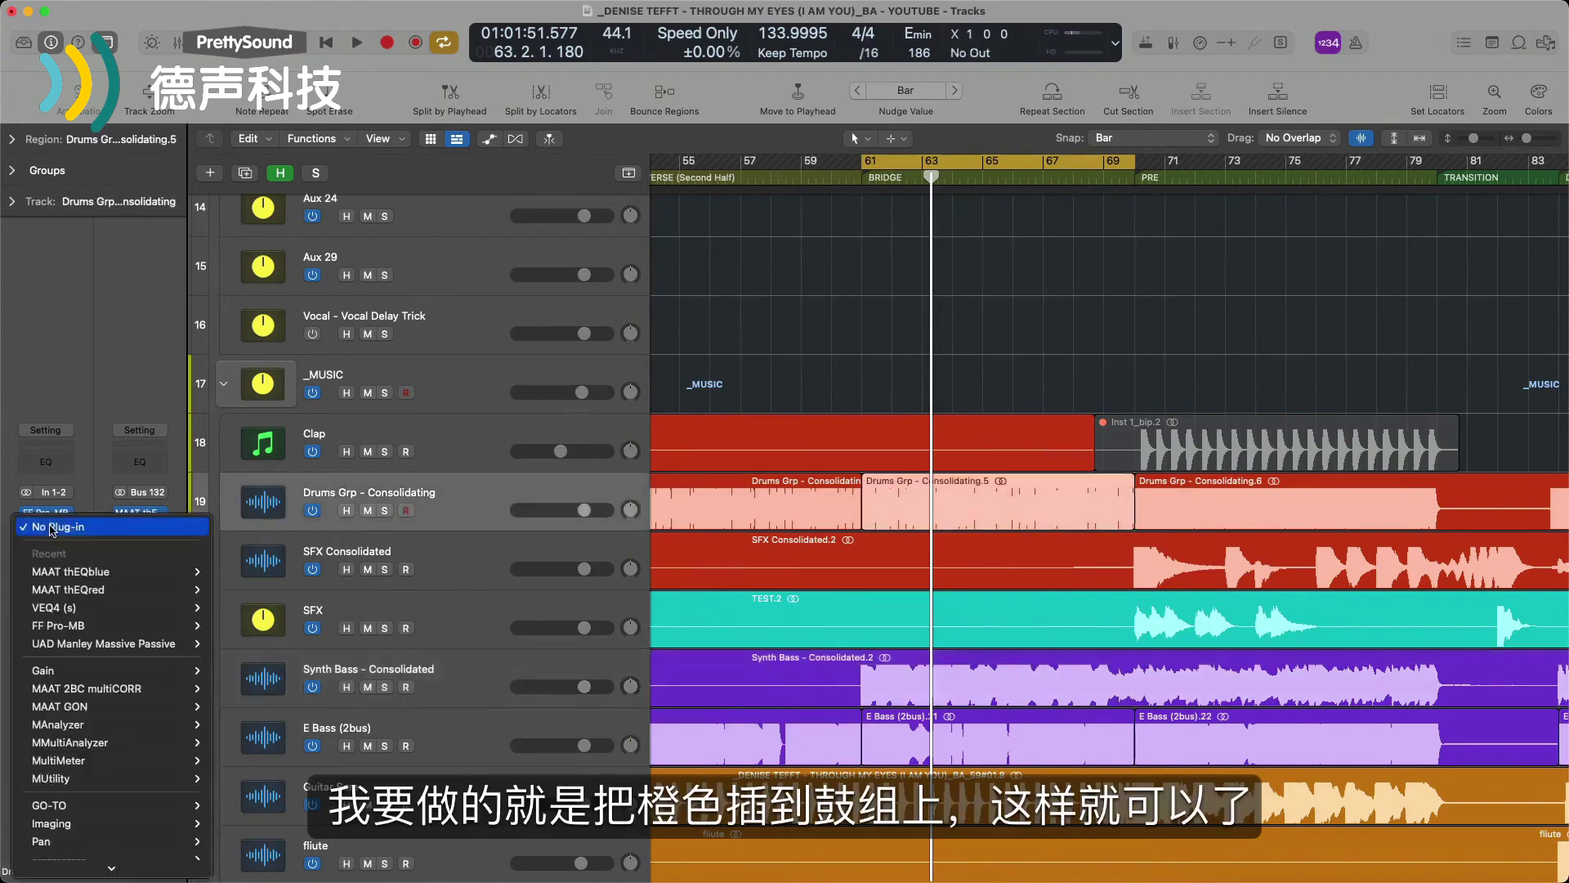
{"action": "mouse_move", "coordinate": [104, 587]}
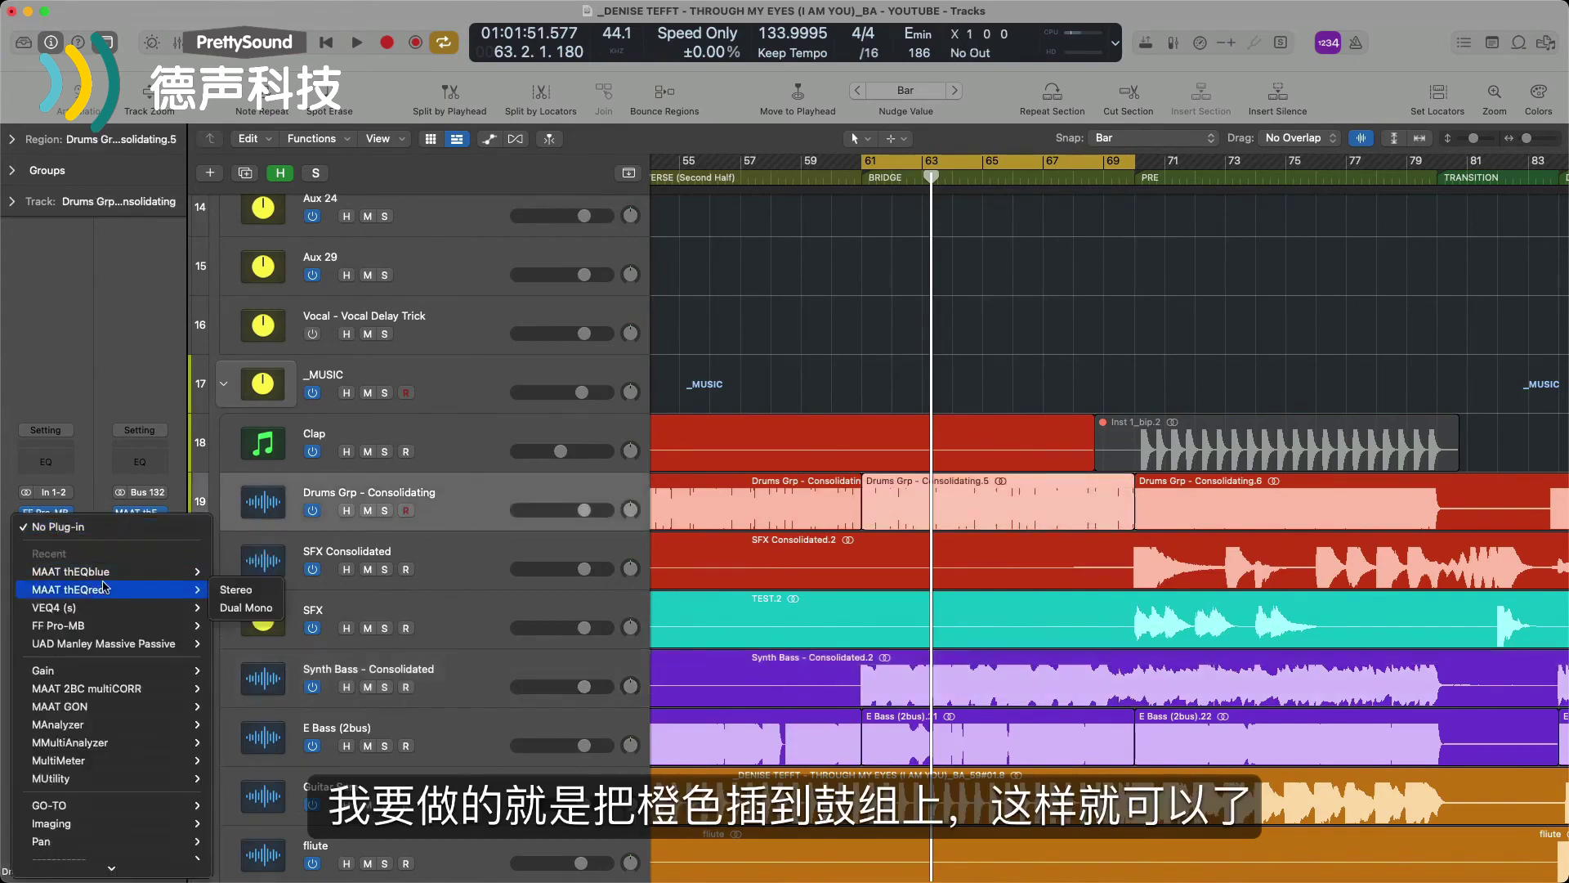
{"action": "mouse_move", "coordinate": [117, 624]}
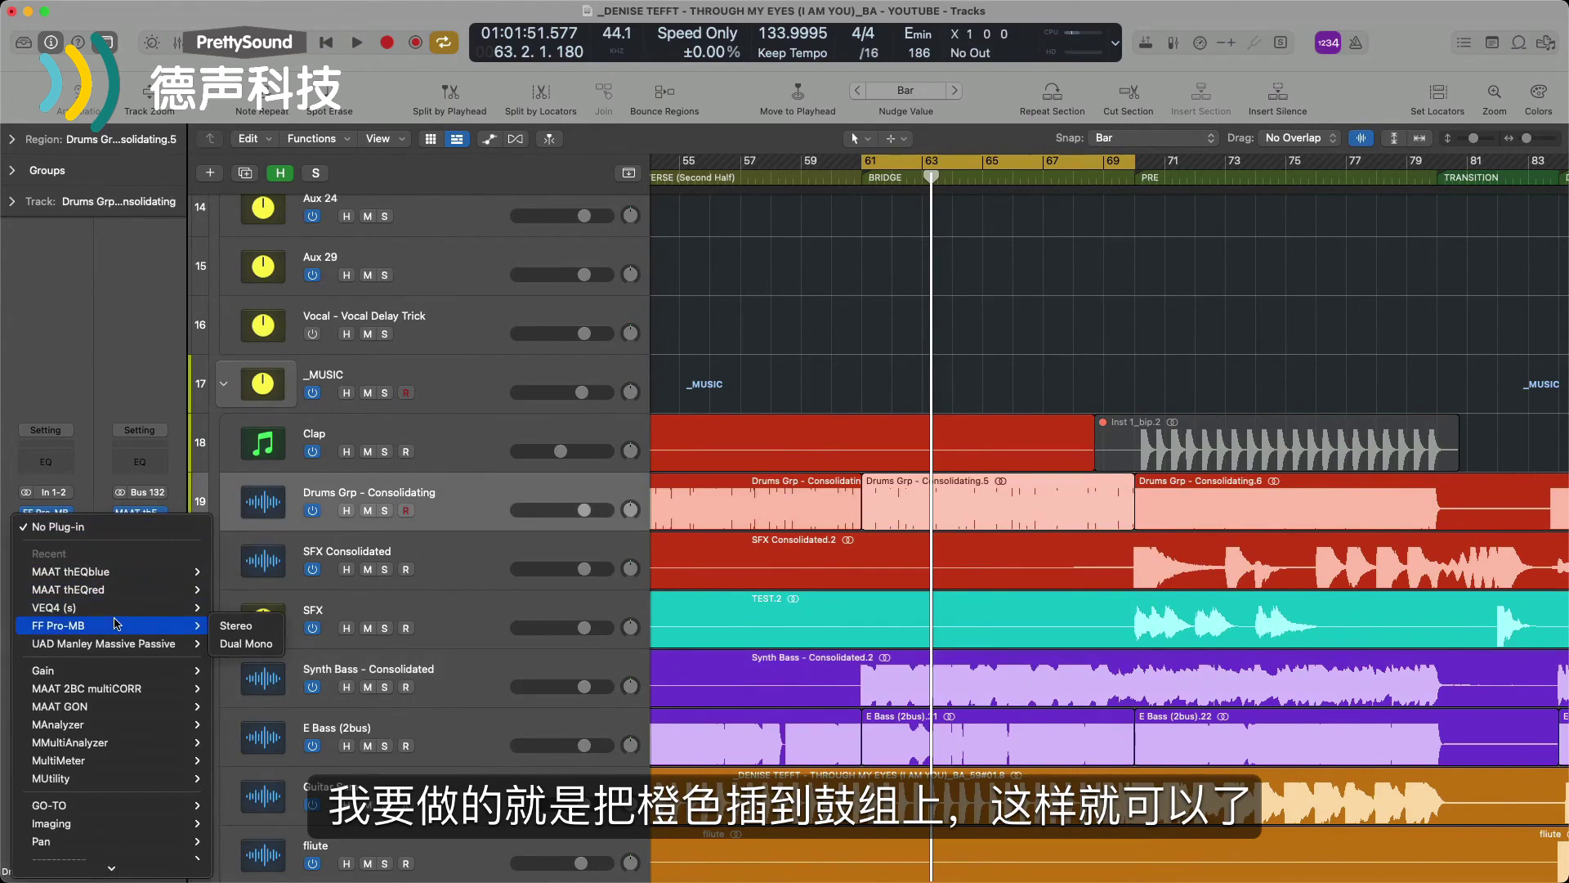
{"action": "scroll", "coordinate": [121, 654], "scroll_direction": "down", "scroll_amount": 15}
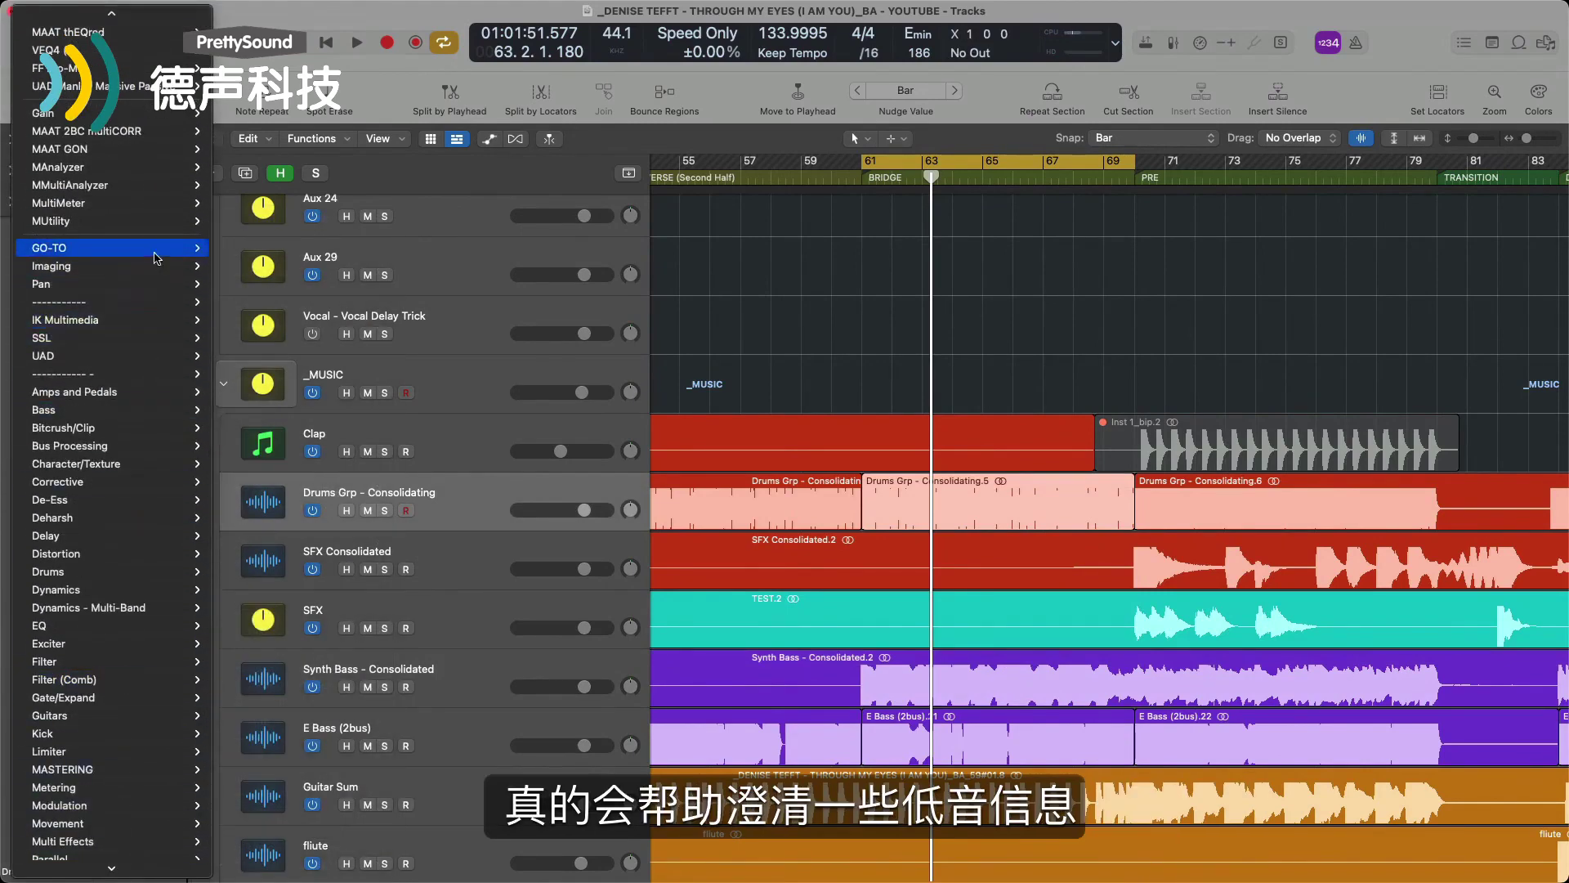
{"action": "mouse_move", "coordinate": [163, 247]}
{"action": "mouse_move", "coordinate": [301, 256]}
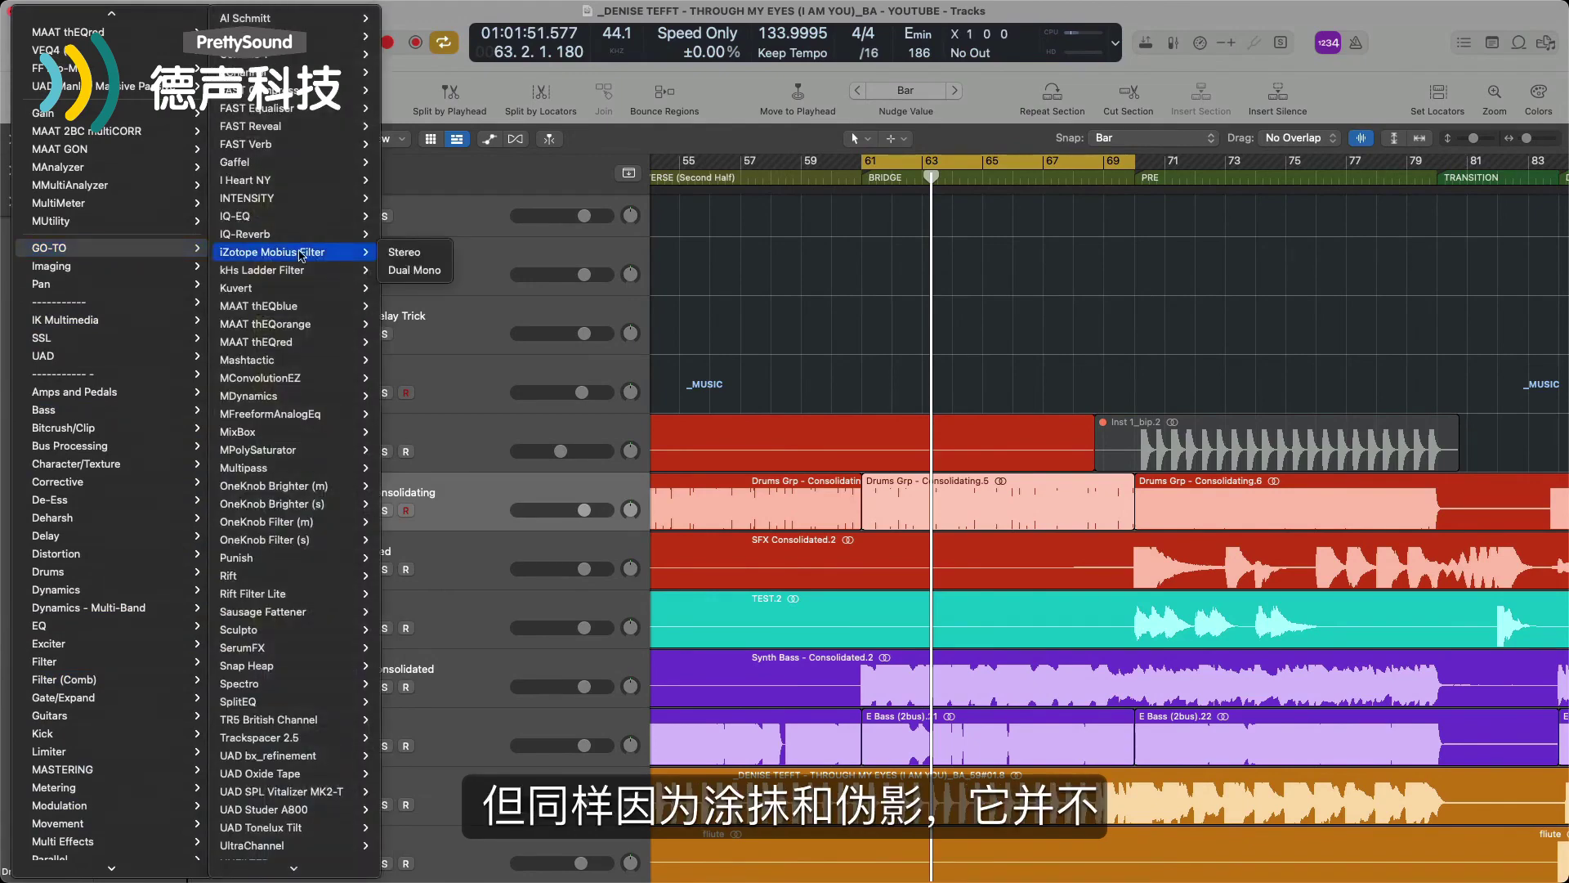
{"action": "mouse_move", "coordinate": [306, 328]}
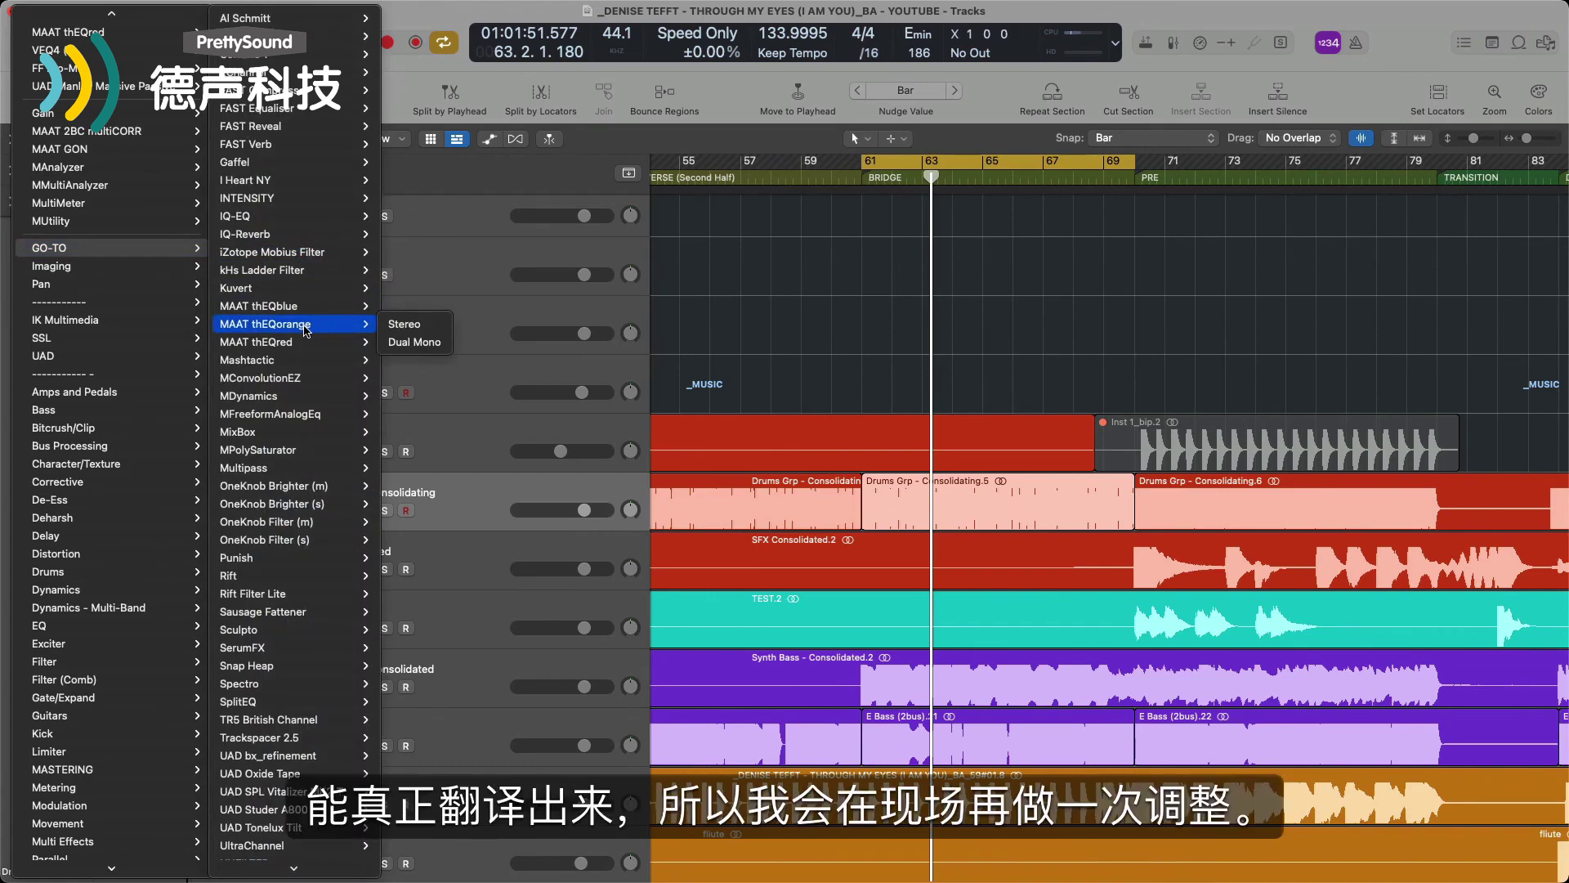
{"action": "left_click", "coordinate": [405, 324]}
{"action": "left_click_drag", "start_coordinate": [856, 211], "coordinate": [429, 156]}
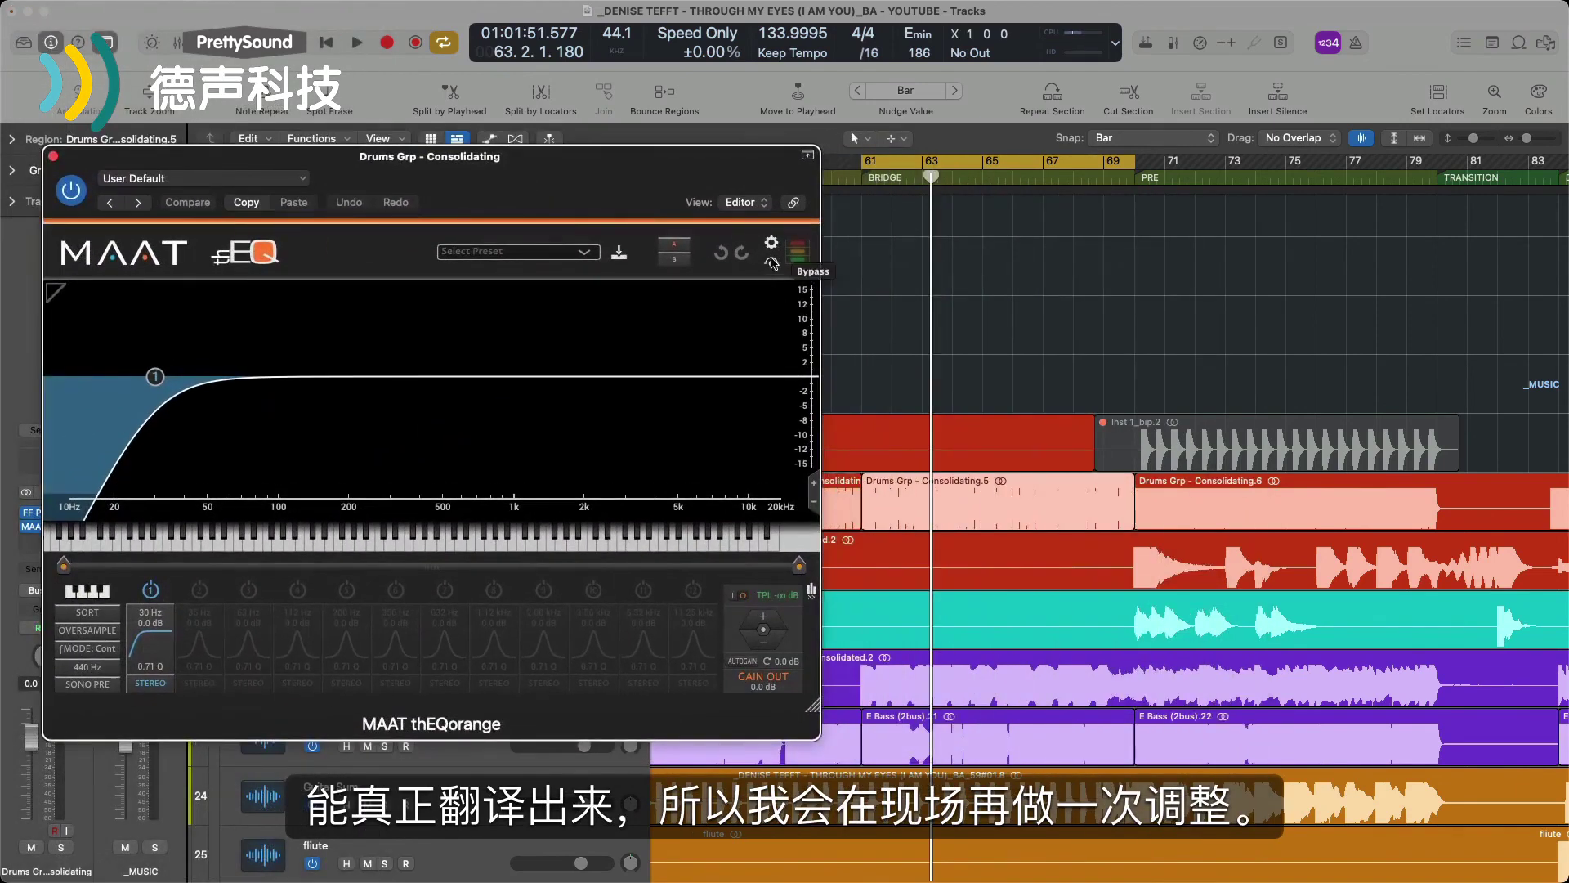
Over the playing loop, raise the low cut to 42 Hz, cut 121 Hz narrowly, boost 187 Hz +3.3 dB
{"action": "key", "text": "space"}
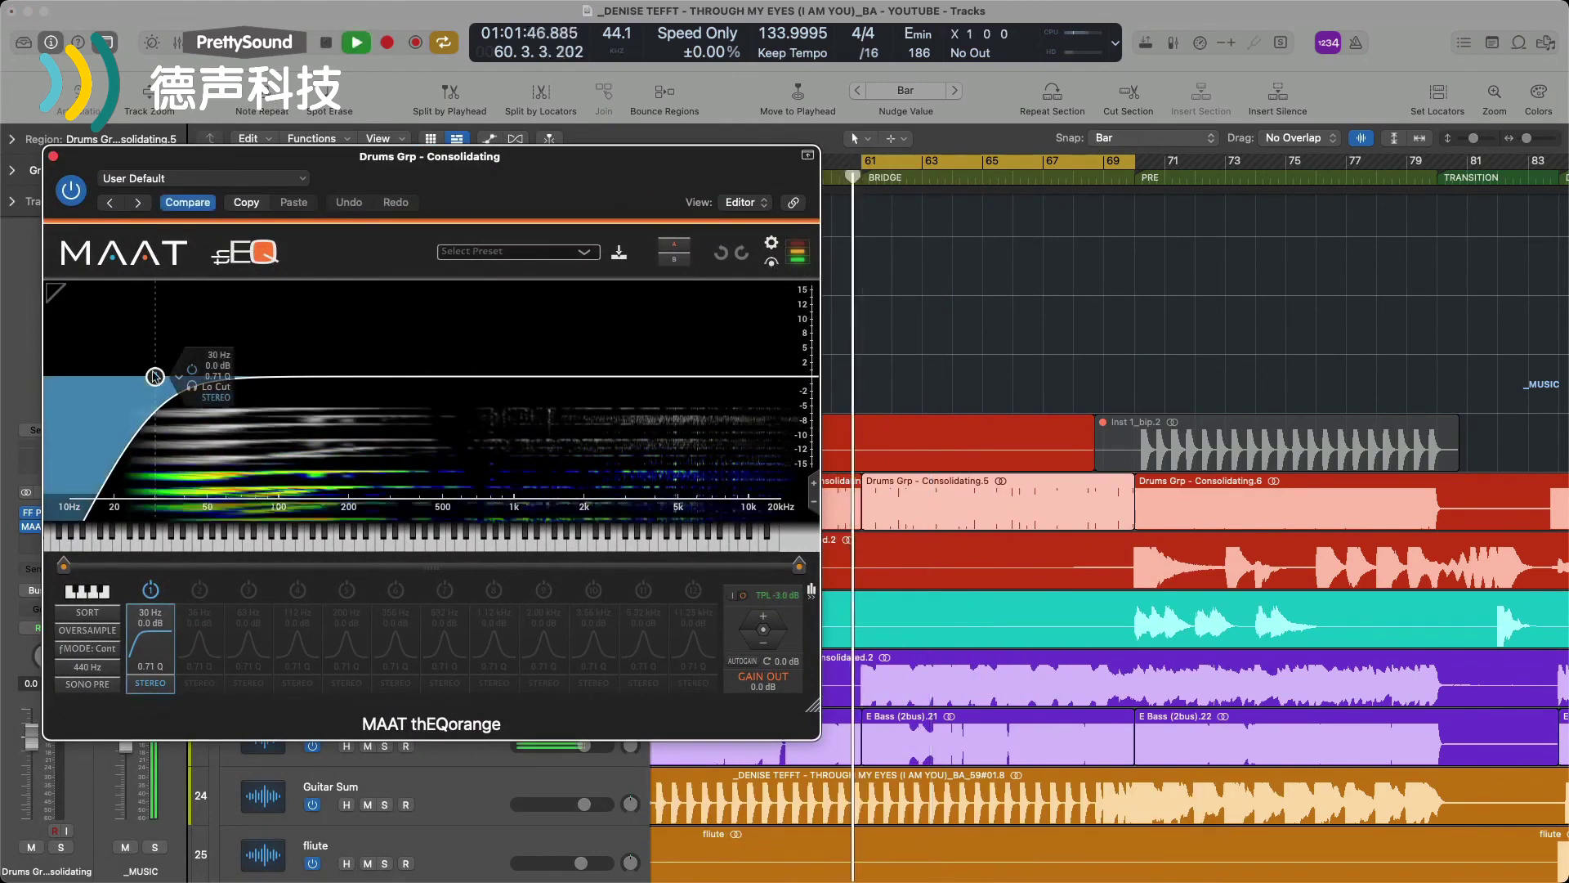
{"action": "left_click_drag", "start_coordinate": [155, 377], "coordinate": [188, 365]}
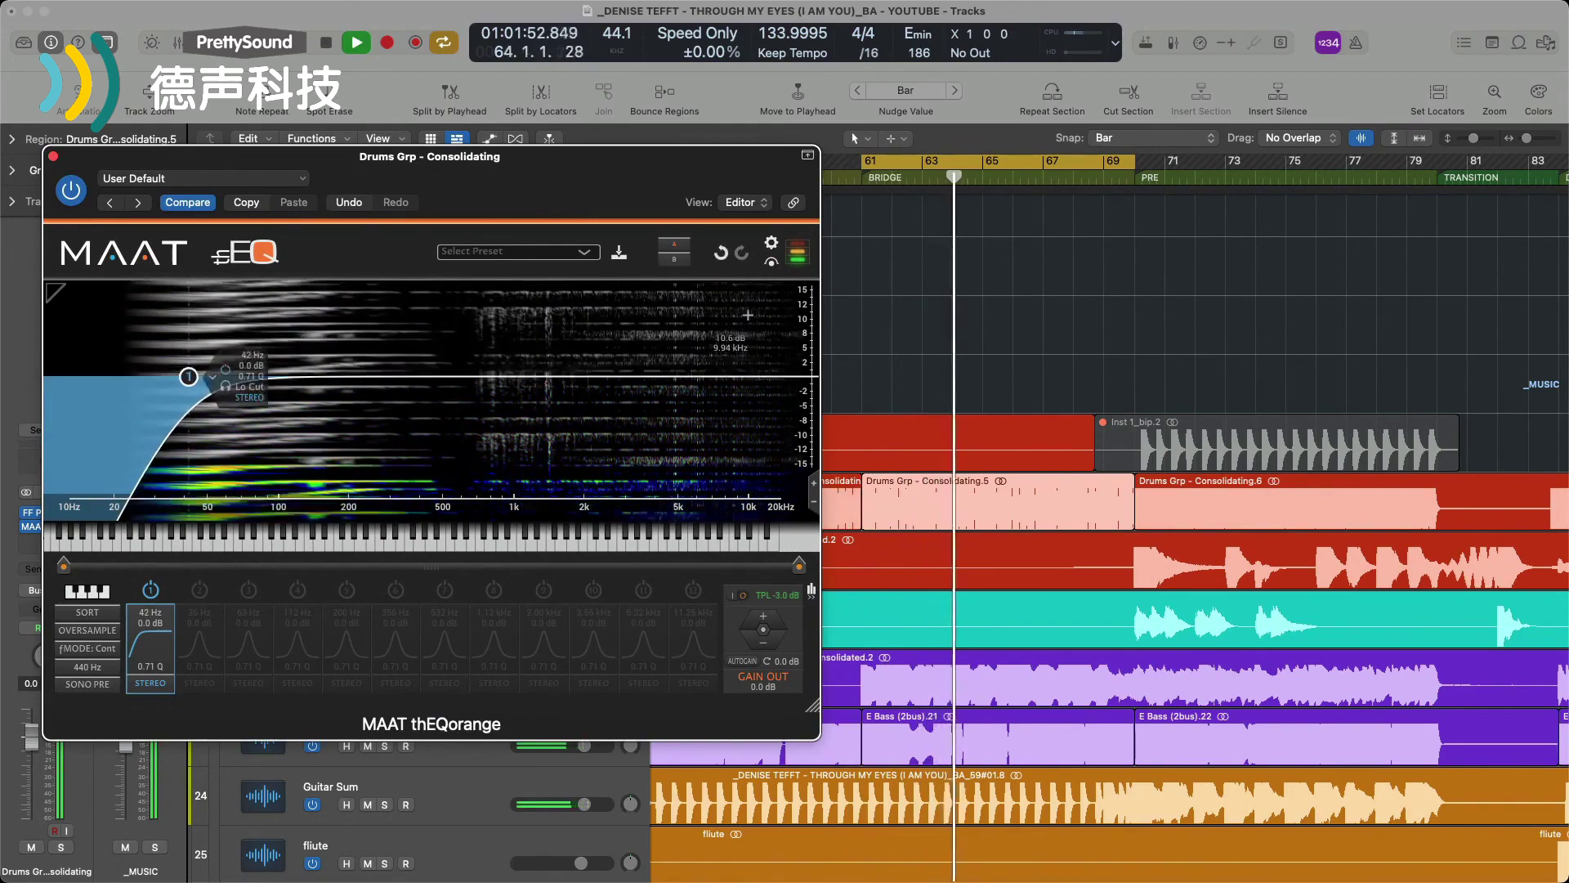
{"action": "mouse_move", "coordinate": [283, 374]}
{"action": "left_mouse_down"}
{"action": "mouse_move", "coordinate": [320, 384]}
{"action": "mouse_move", "coordinate": [300, 400]}
{"action": "left_mouse_up"}
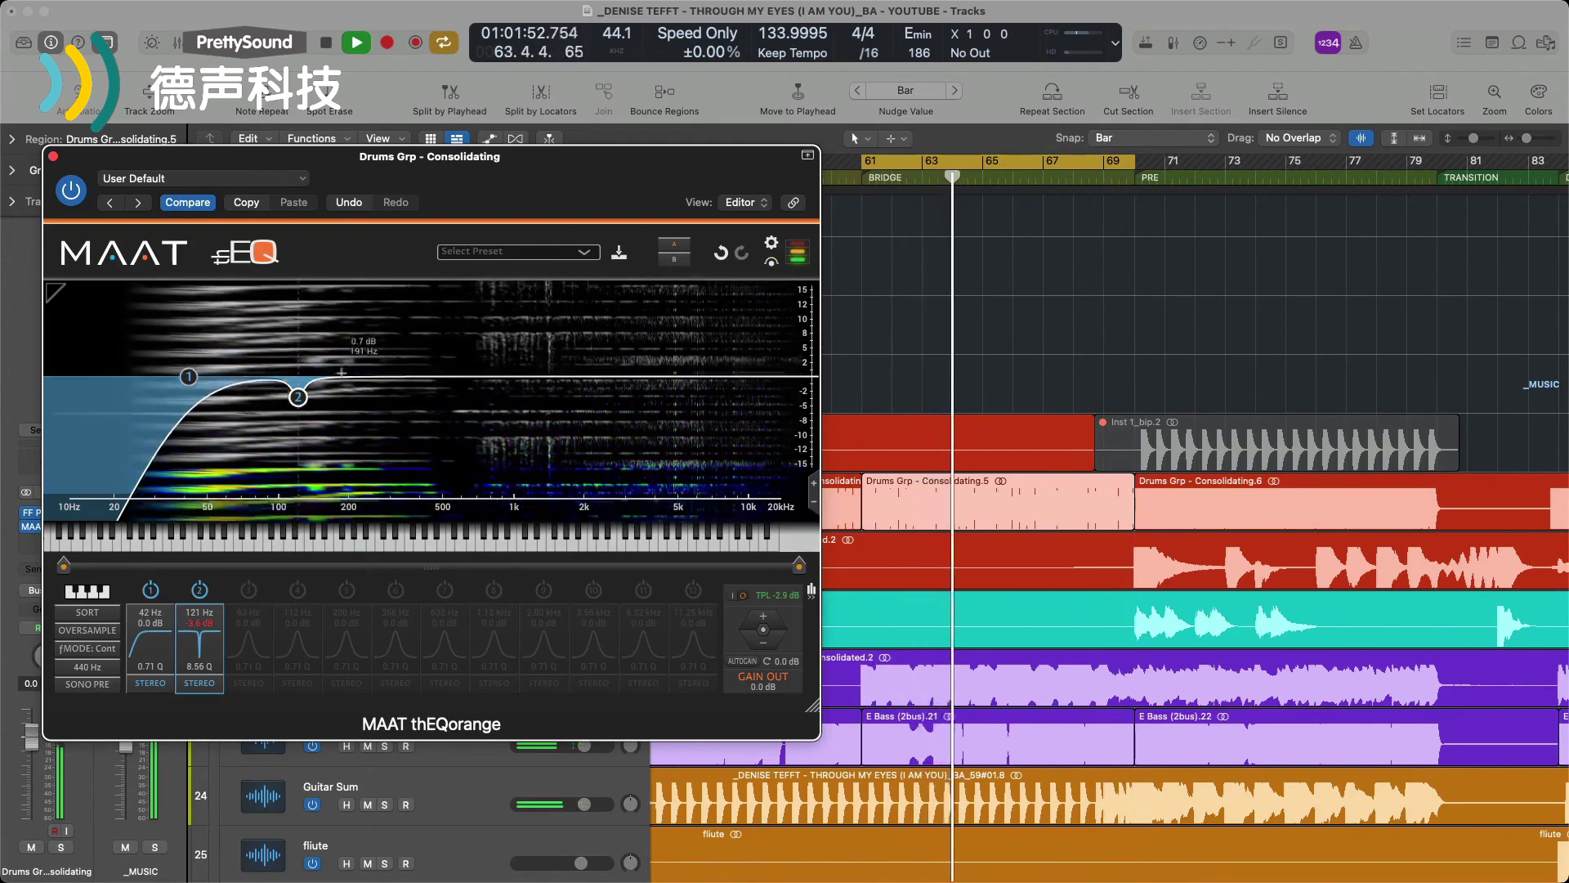
{"action": "left_click", "coordinate": [258, 377]}
{"action": "left_click_drag", "start_coordinate": [258, 376], "coordinate": [342, 356]}
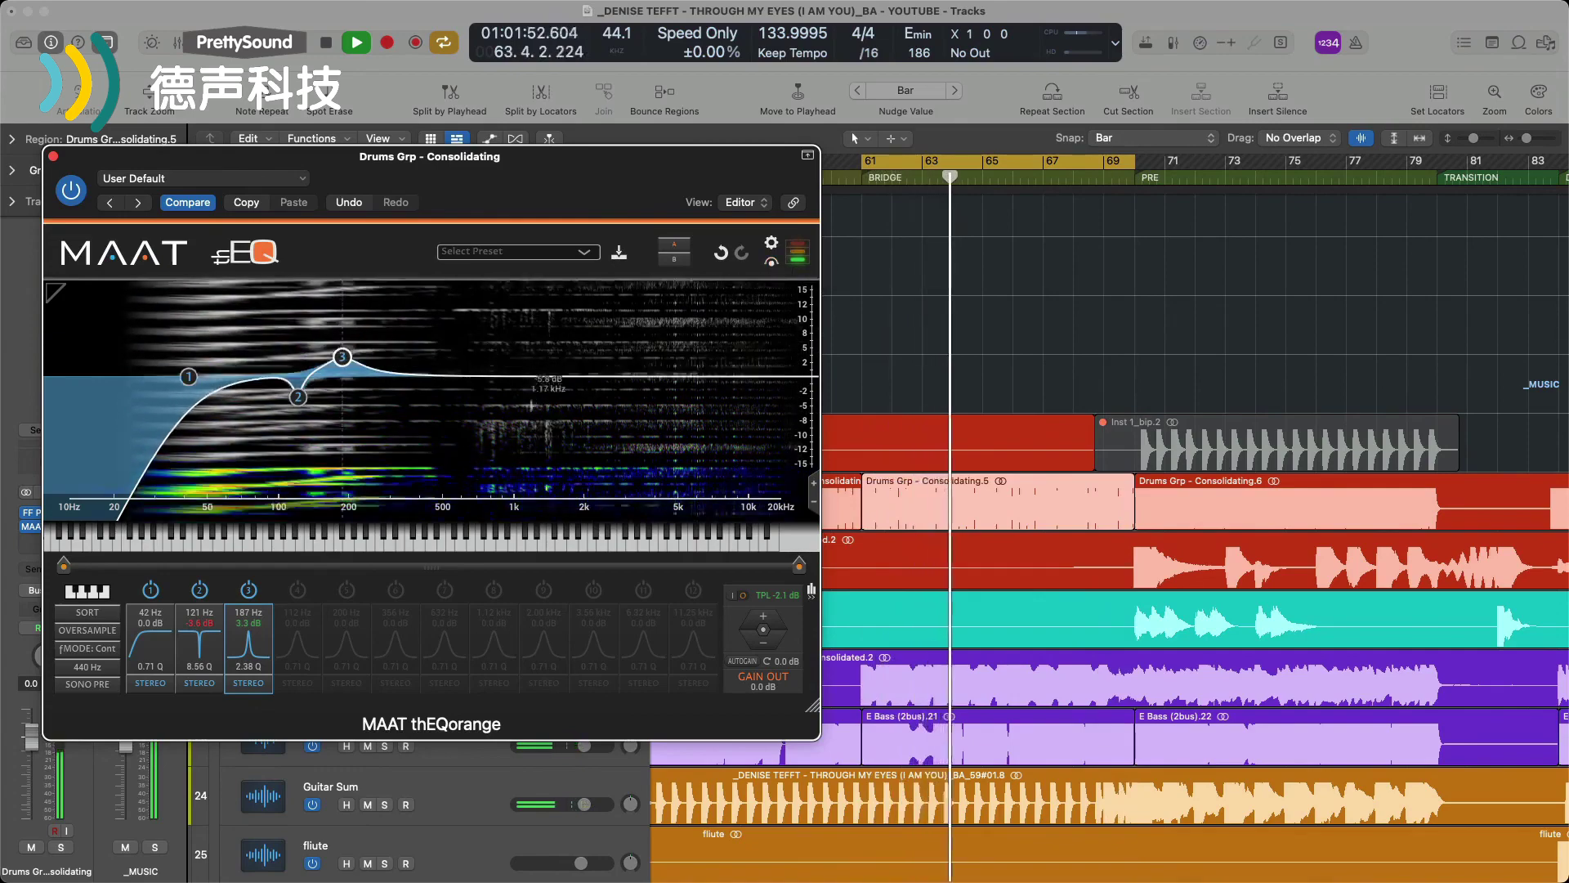
Add a MONO +3.9 dB bell at 1.58 kHz, compare with Bypass, then stop playback
{"action": "double_click", "coordinate": [539, 376]}
{"action": "left_click_drag", "start_coordinate": [541, 379], "coordinate": [561, 356]}
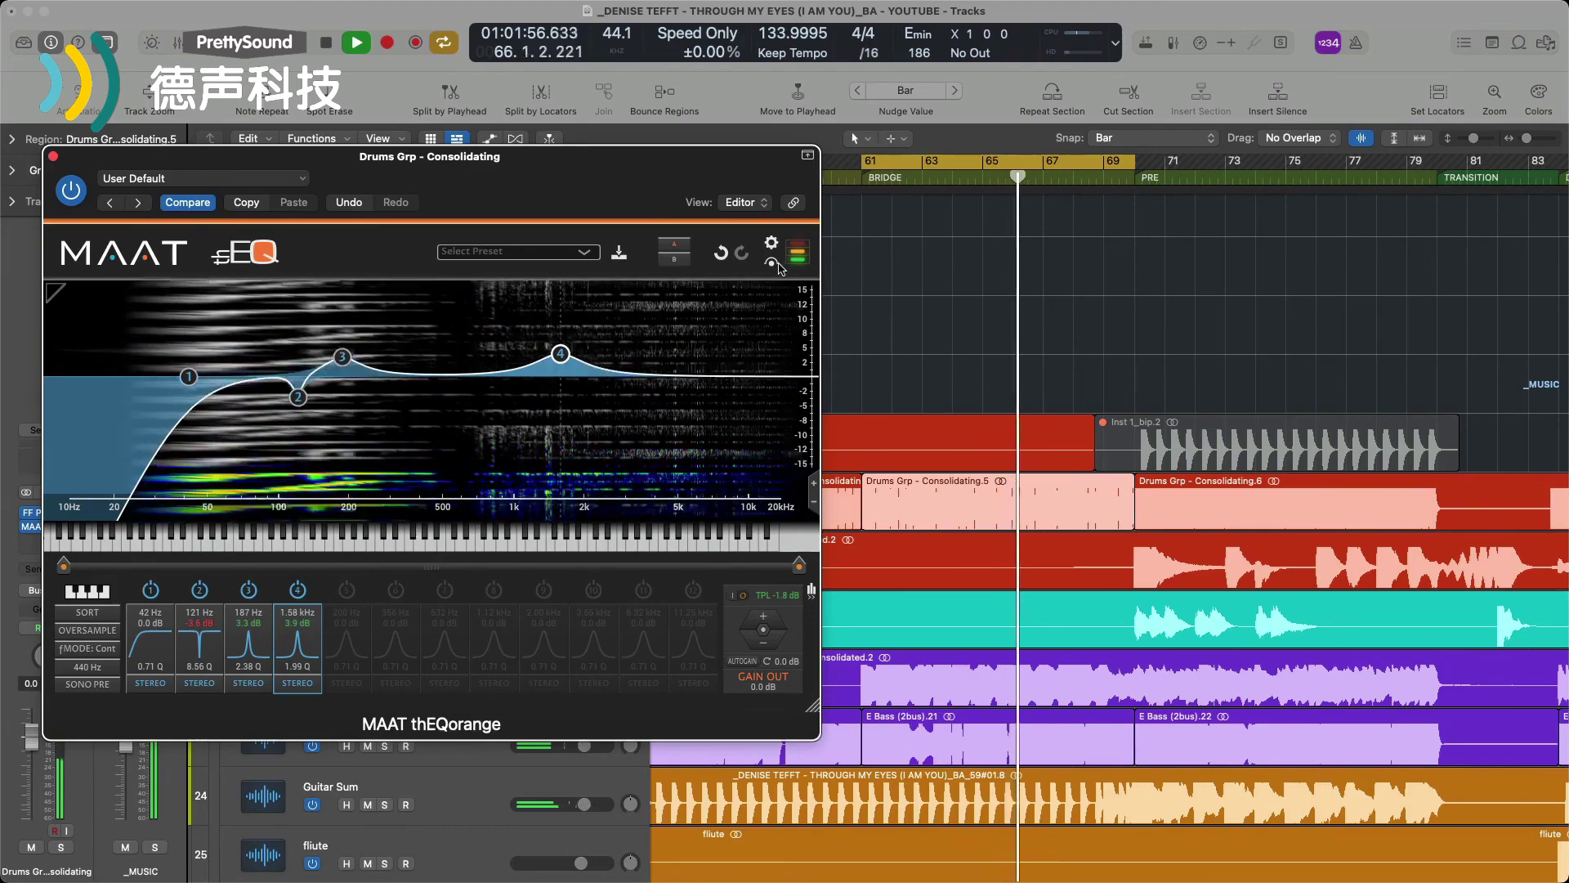
{"action": "left_click", "coordinate": [298, 682]}
{"action": "left_click", "coordinate": [328, 656]}
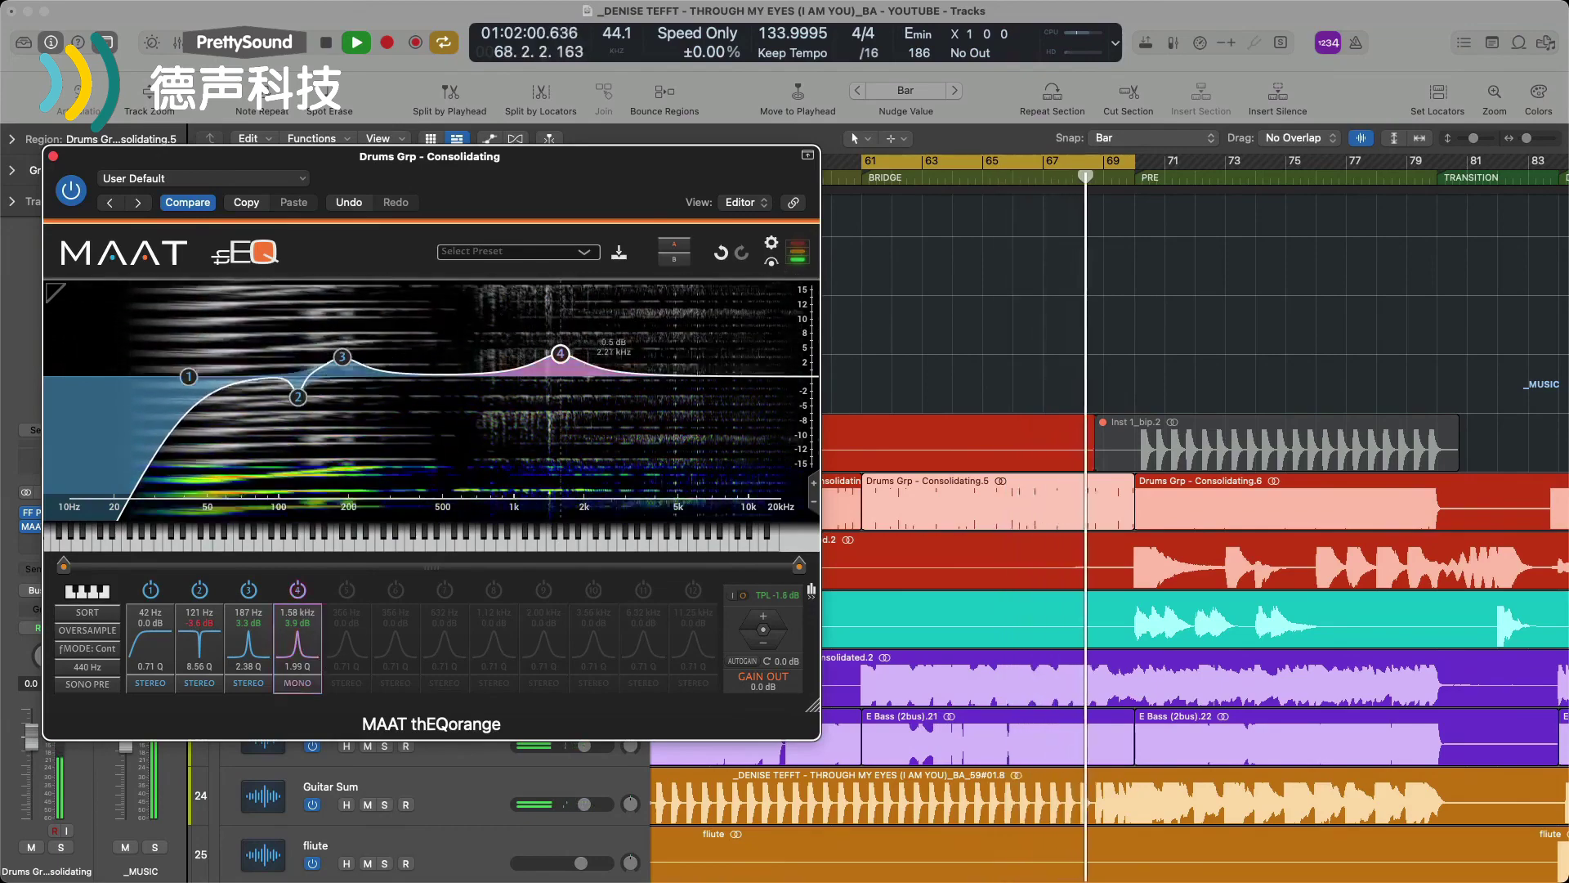
{"action": "left_click", "coordinate": [772, 263]}
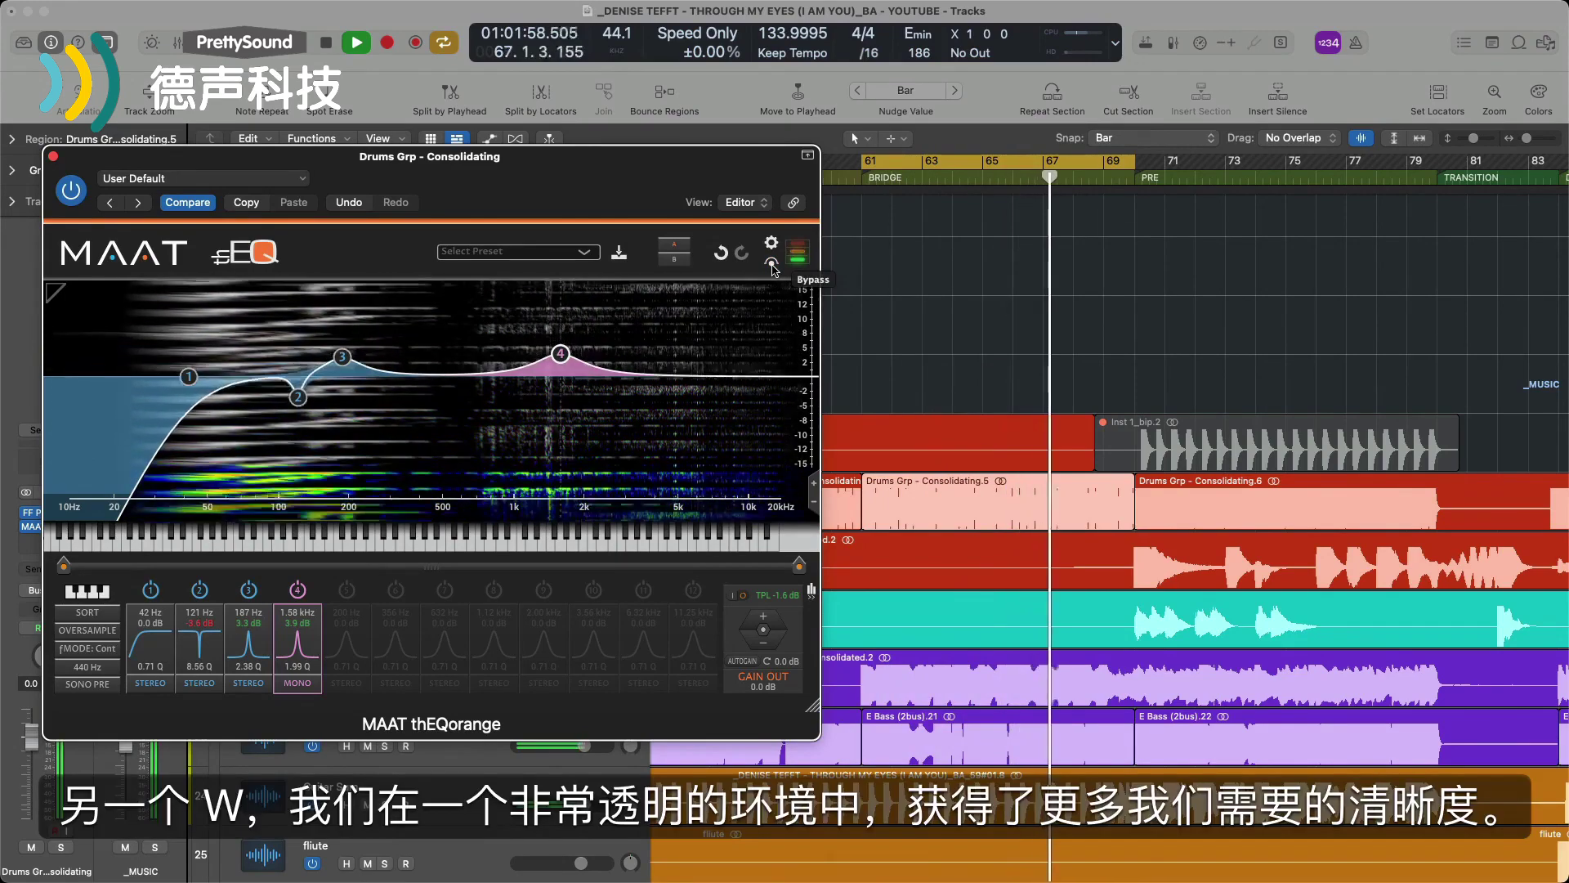
{"action": "key", "text": "space"}
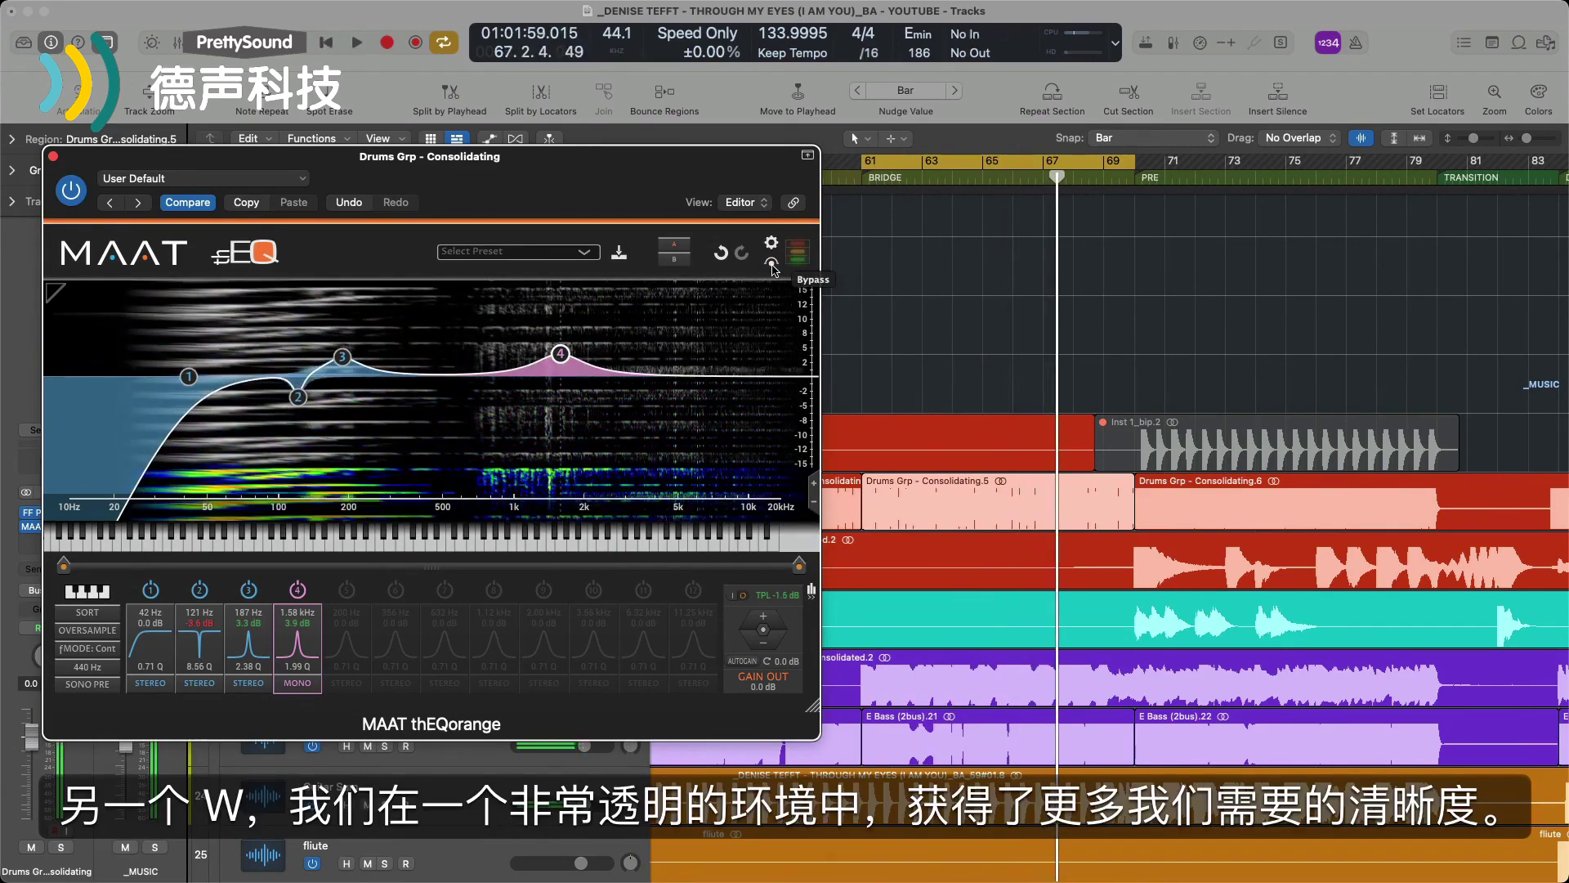